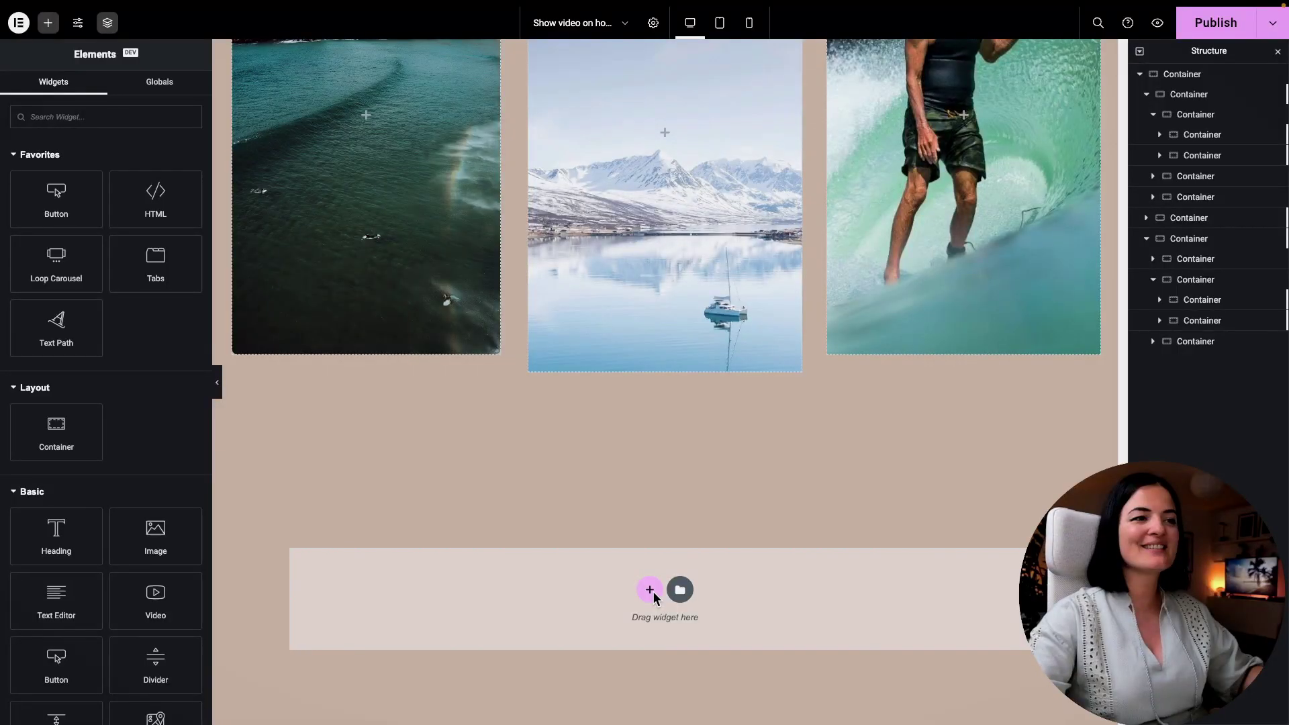
- Add a new single-row Flexbox container below the gallery
{"action": "left_click", "coordinate": [651, 590]}
{"action": "left_click", "coordinate": [622, 576]}
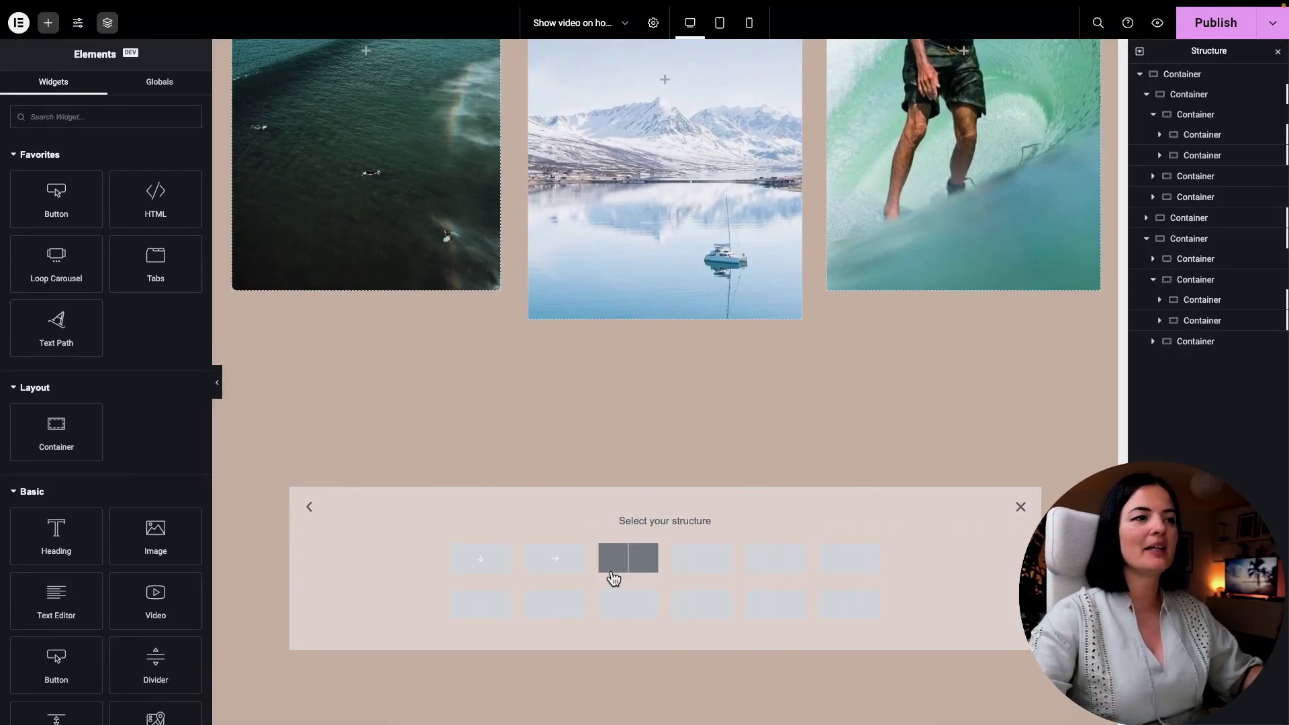
{"action": "left_click", "coordinate": [554, 559]}
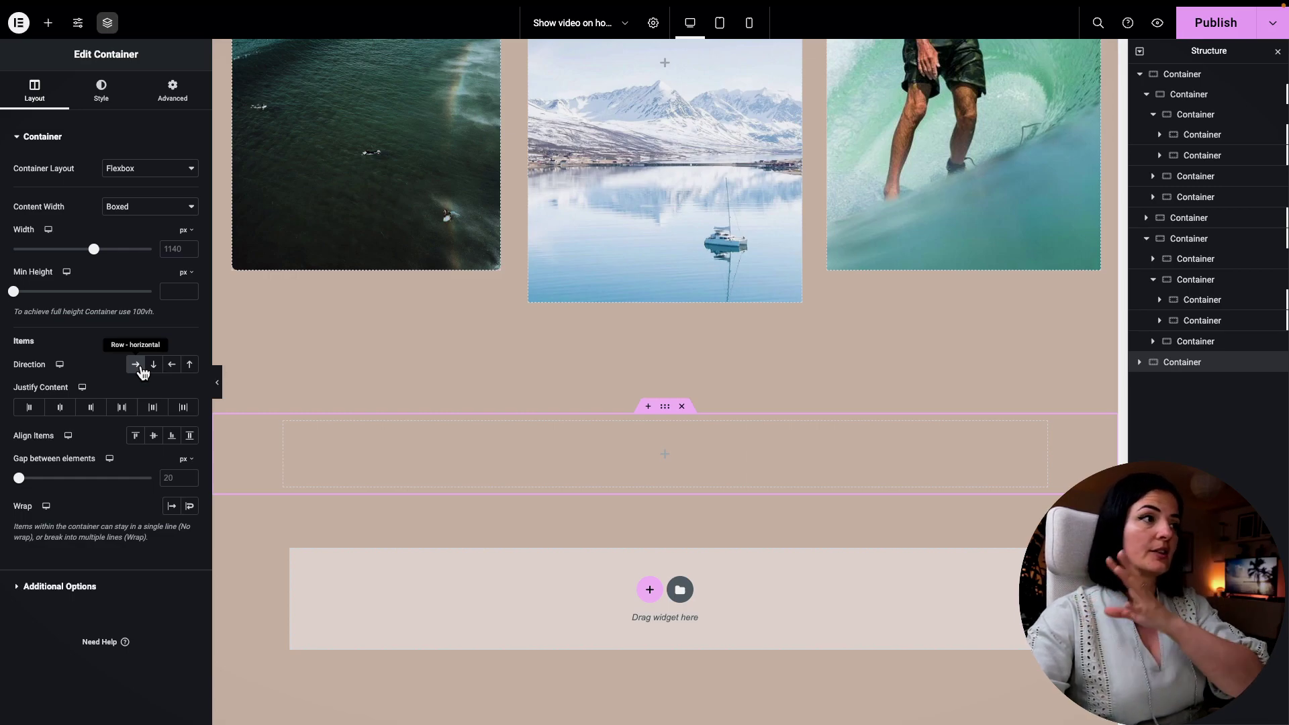
- Centre the container's items both ways, make it Full Width, and switch Min Height to vh
{"action": "left_click", "coordinate": [60, 407]}
{"action": "left_click", "coordinate": [154, 435]}
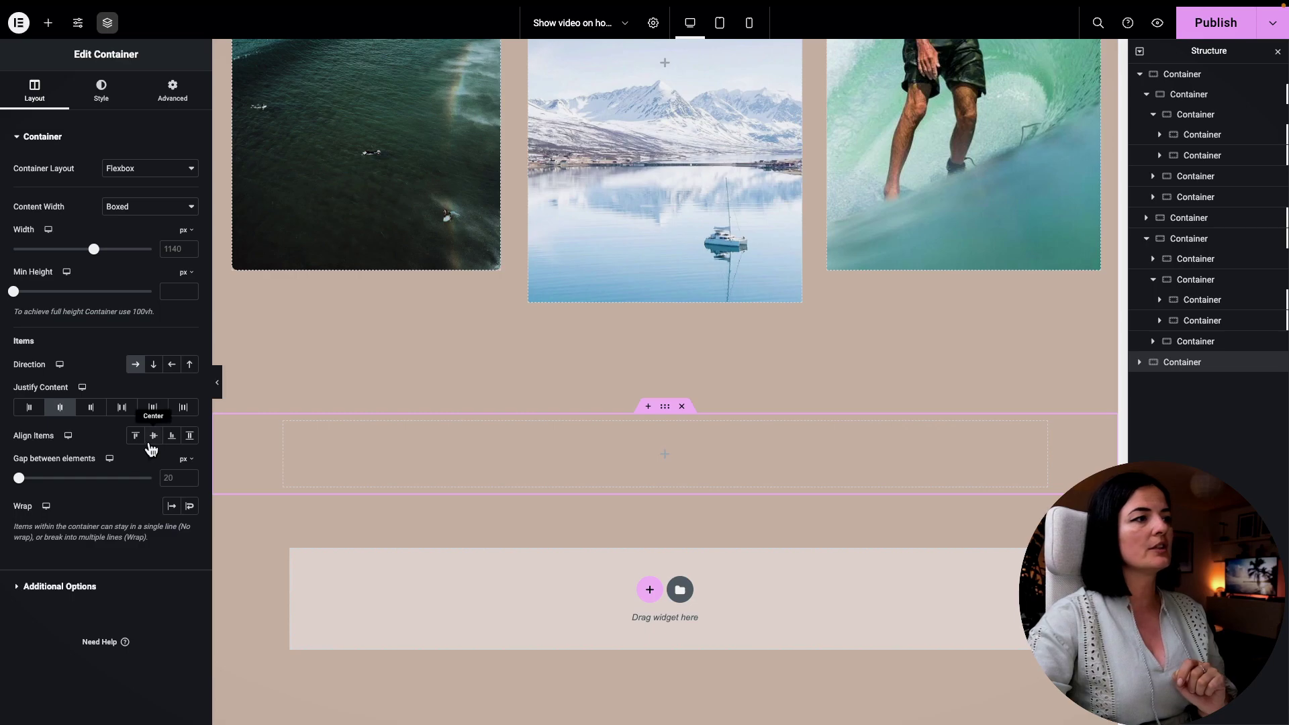
{"action": "left_click", "coordinate": [176, 92]}
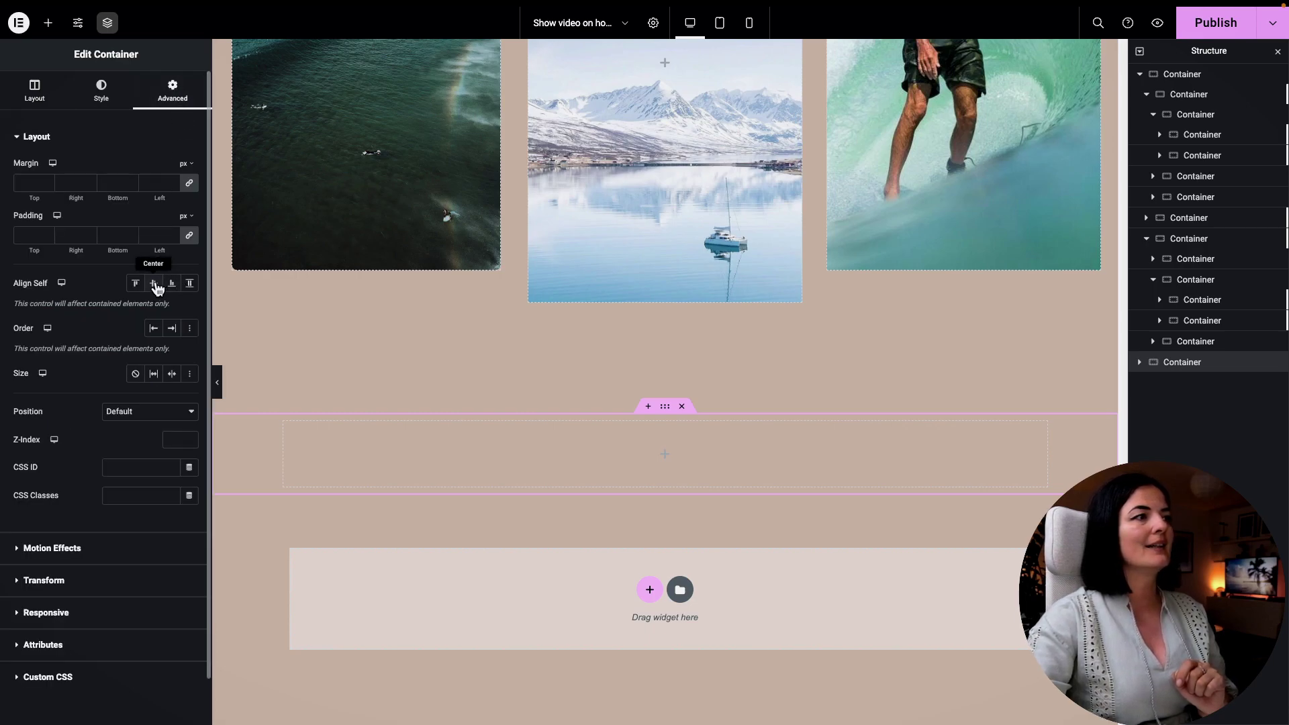
{"action": "left_click", "coordinate": [35, 91]}
{"action": "left_click", "coordinate": [180, 207]}
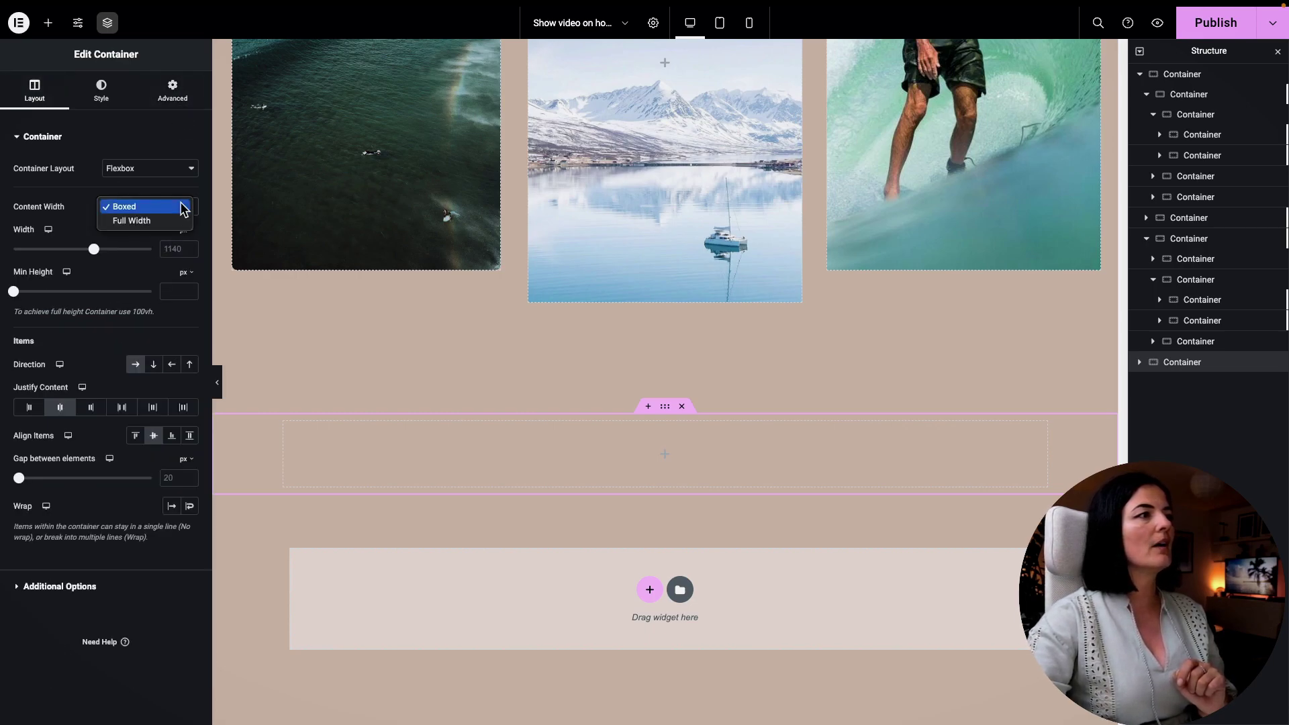
{"action": "left_click", "coordinate": [152, 221]}
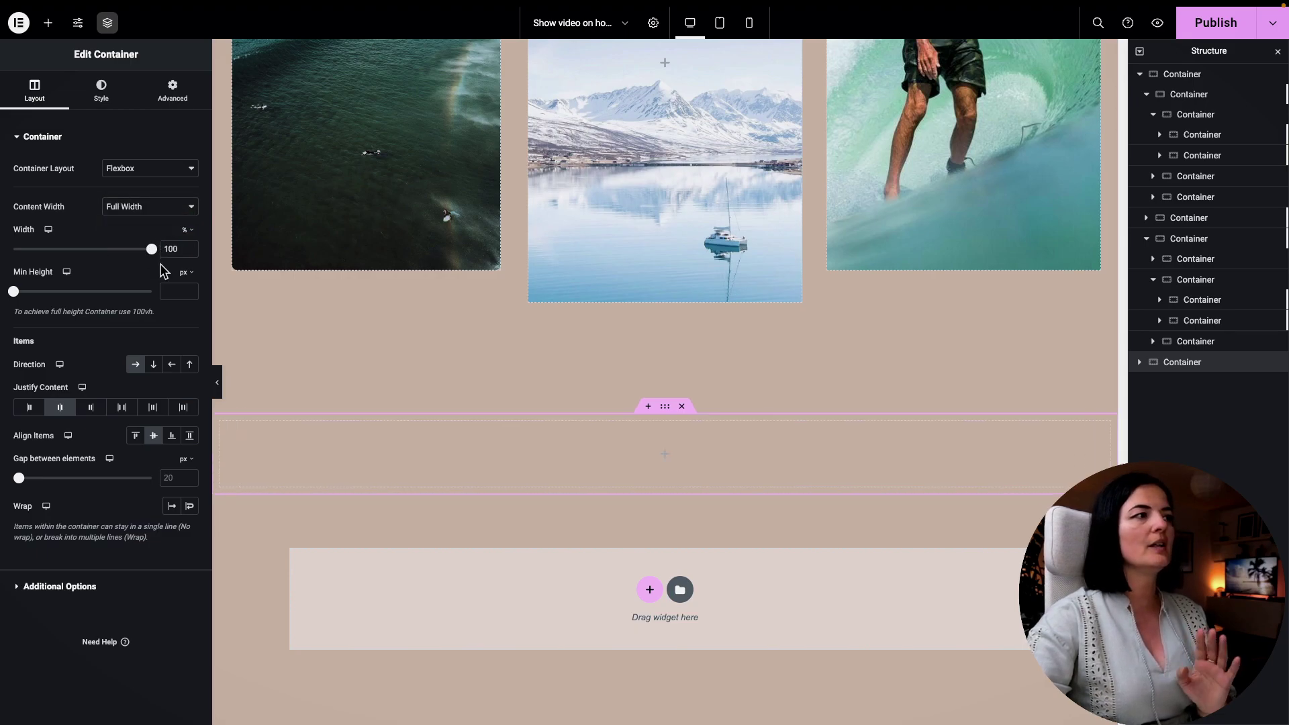
{"action": "left_click", "coordinate": [185, 272]}
{"action": "left_click", "coordinate": [184, 335]}
{"action": "left_click", "coordinate": [176, 292]}
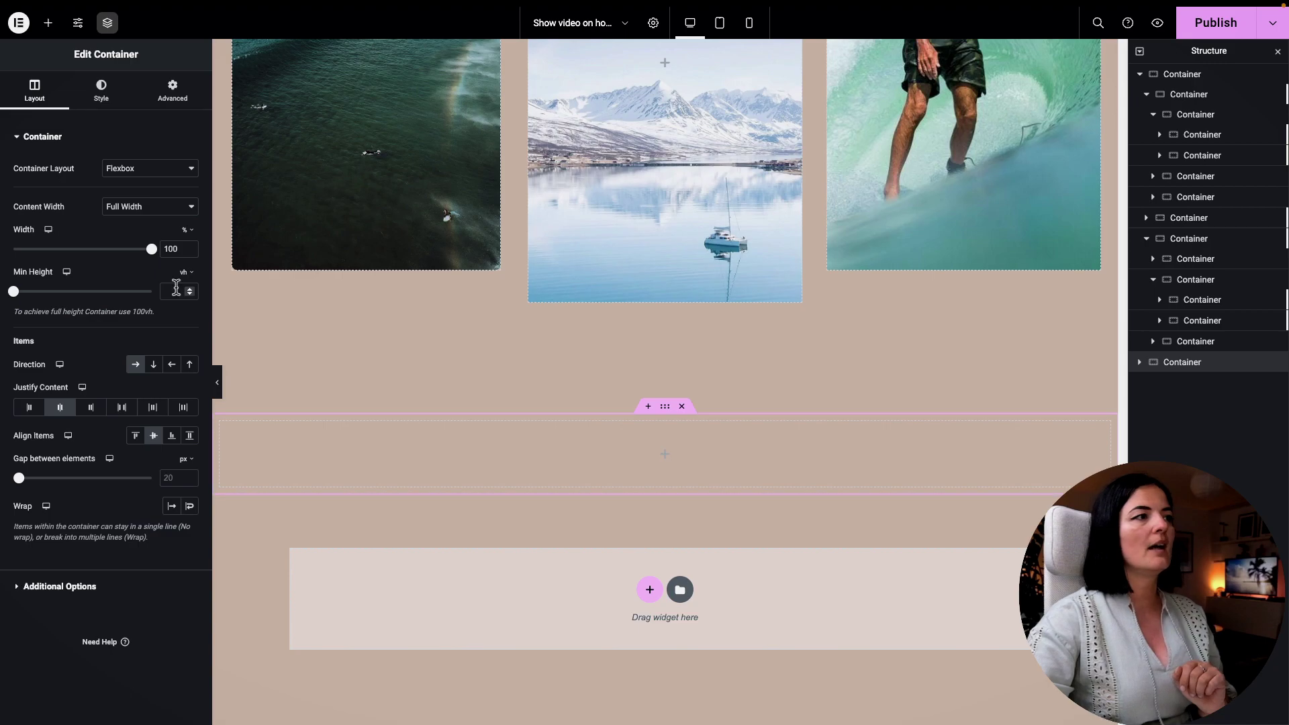
- Enter a 100 vh minimum height and unlink the margins to set a 100 px top margin
{"action": "type", "text": "100"}
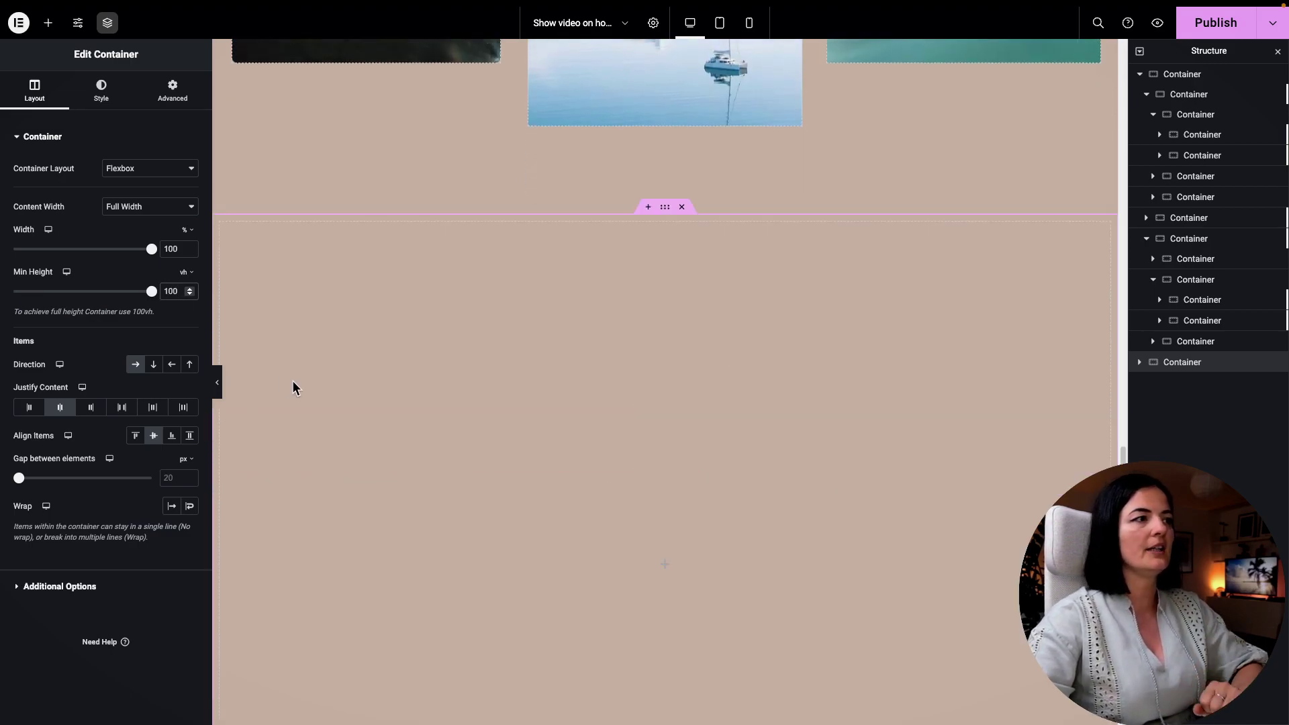
{"action": "left_click", "coordinate": [173, 90]}
{"action": "left_click", "coordinate": [190, 184]}
{"action": "left_click", "coordinate": [30, 183]}
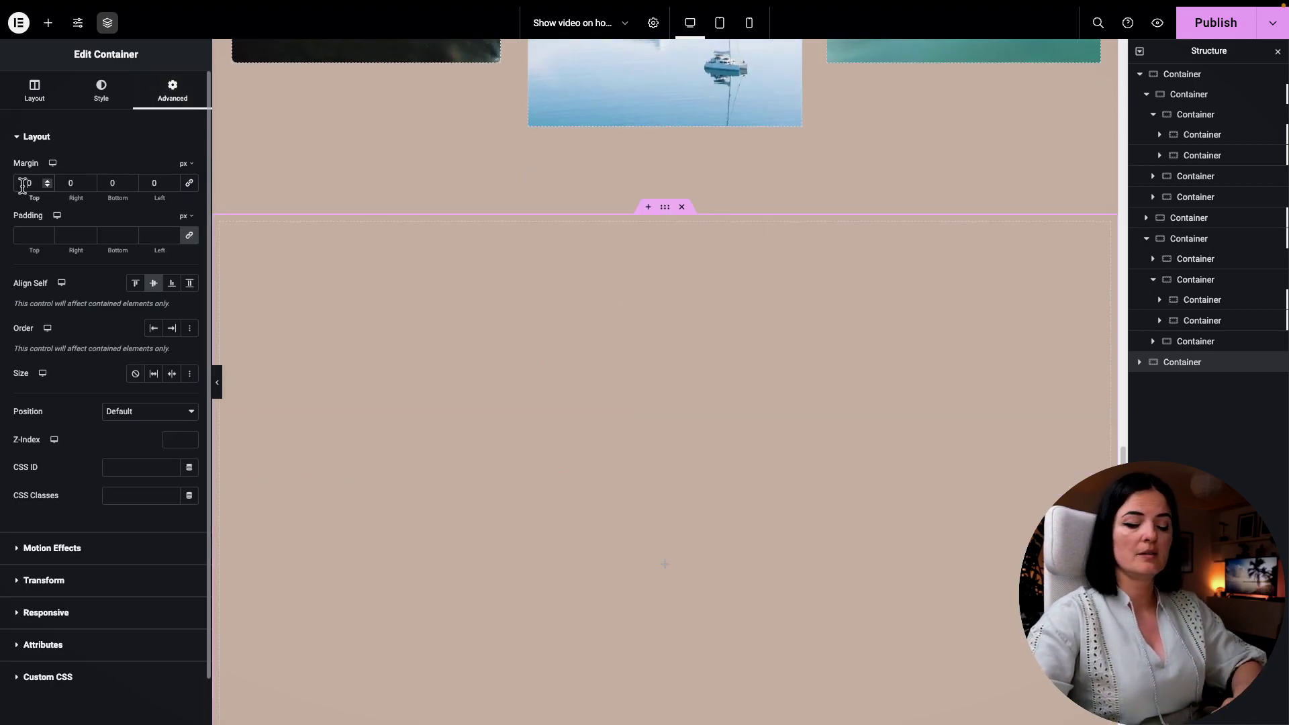
{"action": "type", "text": "100"}
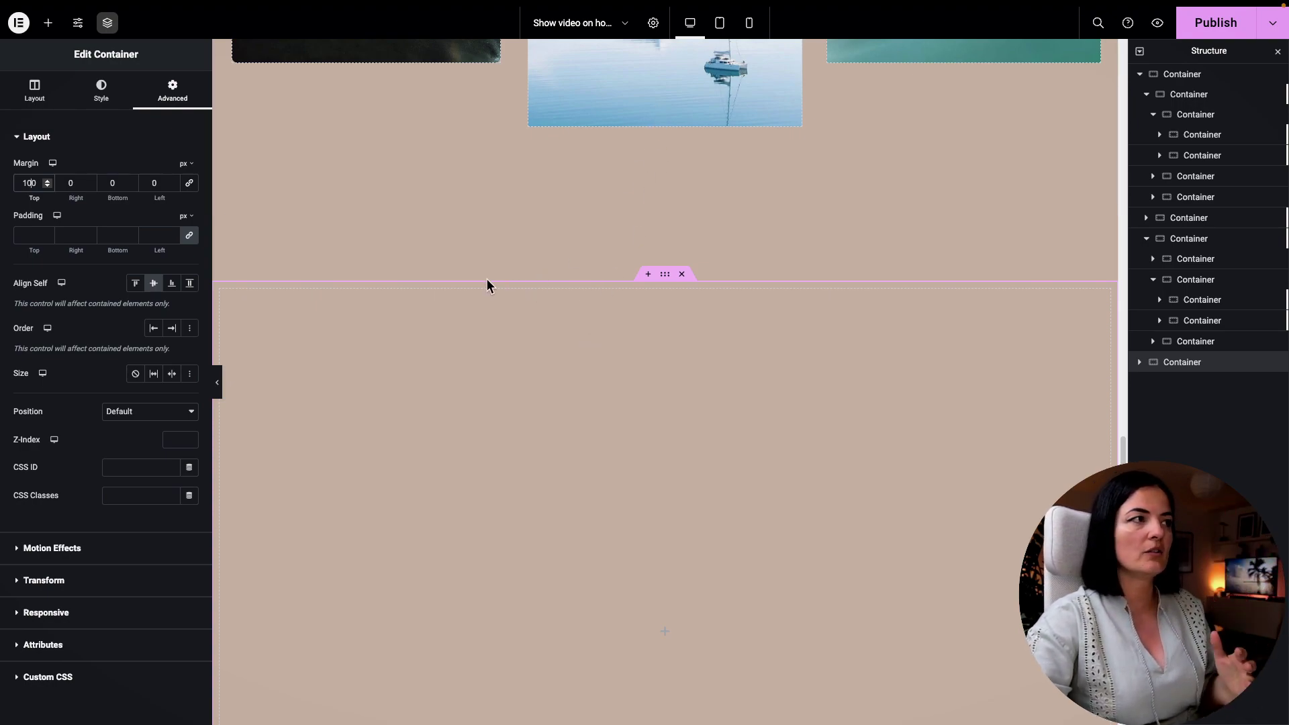
- Unlink the padding and set 150 px top and bottom padding
{"action": "left_click", "coordinate": [191, 238]}
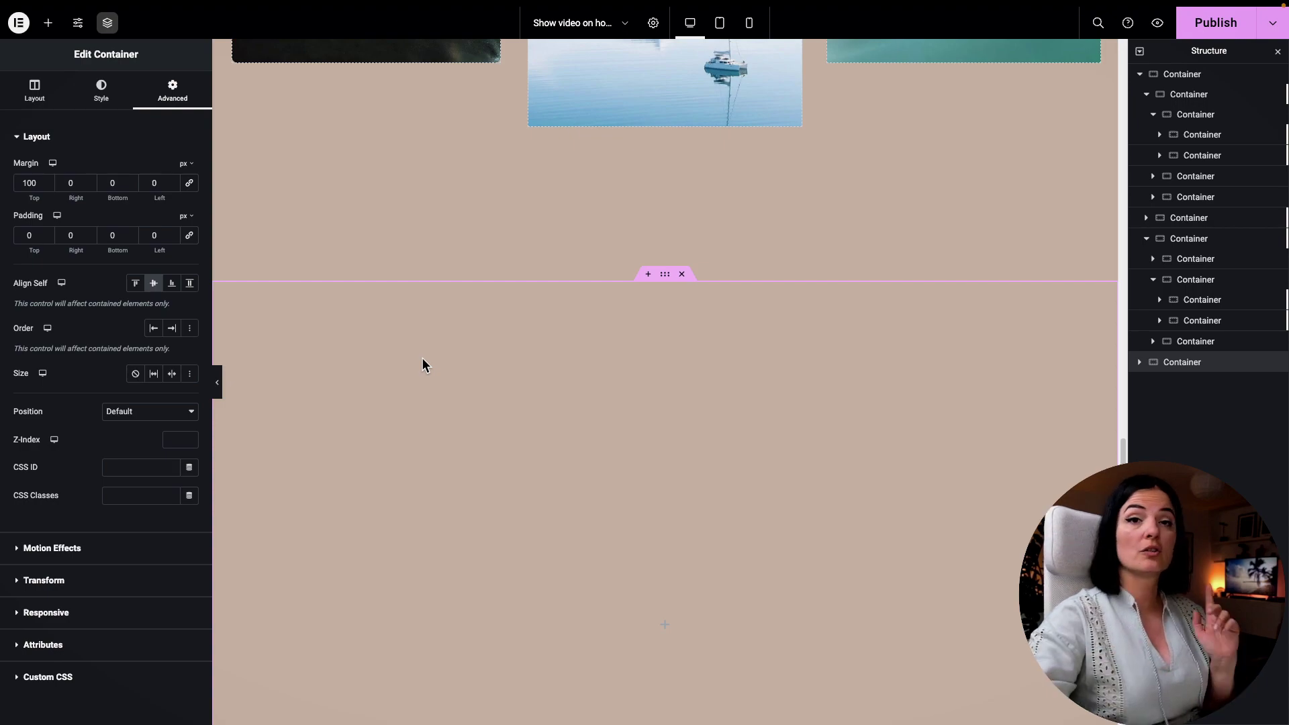
{"action": "left_click", "coordinate": [29, 235]}
{"action": "type", "text": "150"}
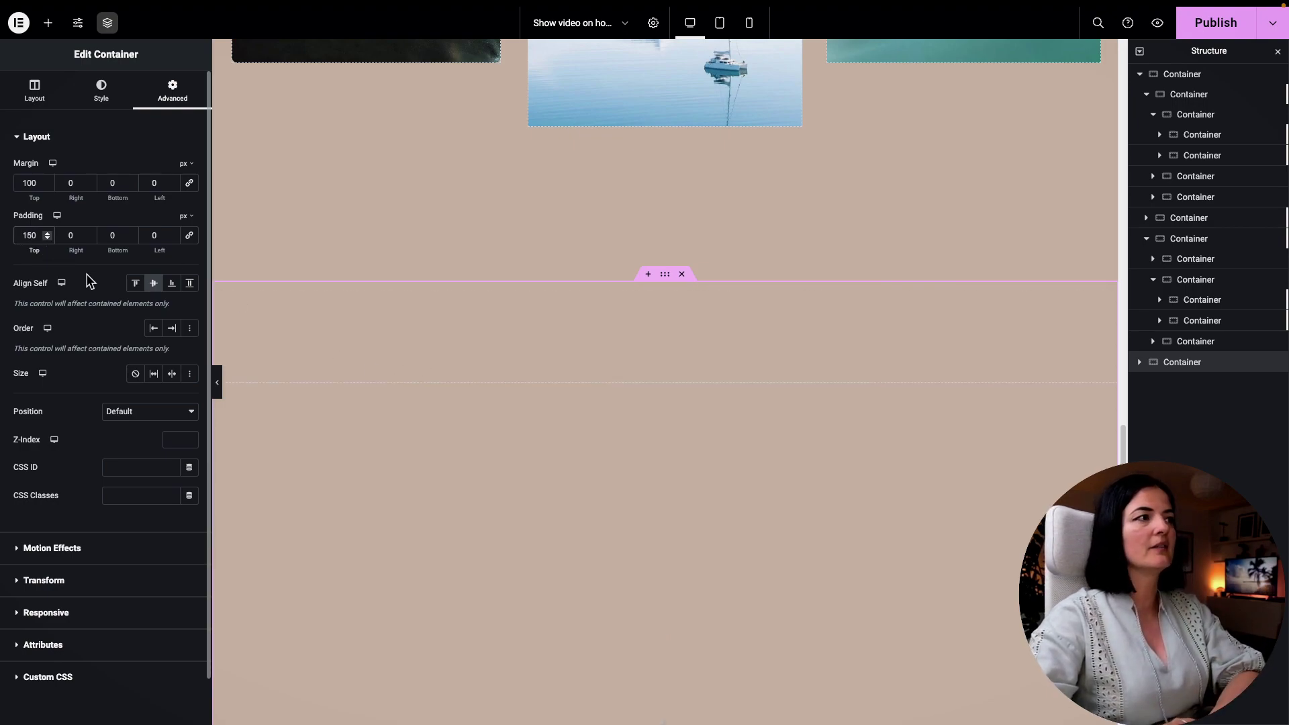
{"action": "left_click", "coordinate": [114, 235]}
{"action": "type", "text": "150"}
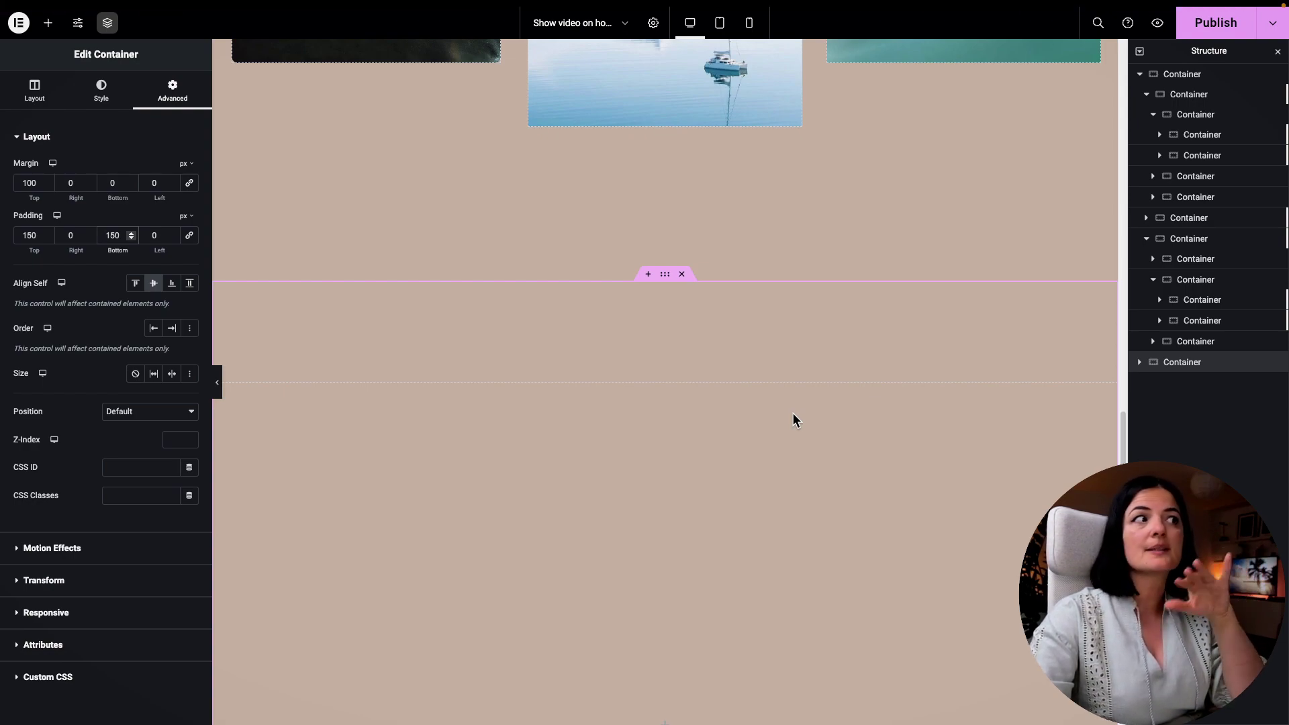
- Confirm the bottom padding and drop a new Container inside the tall section
{"action": "left_click", "coordinate": [478, 459]}
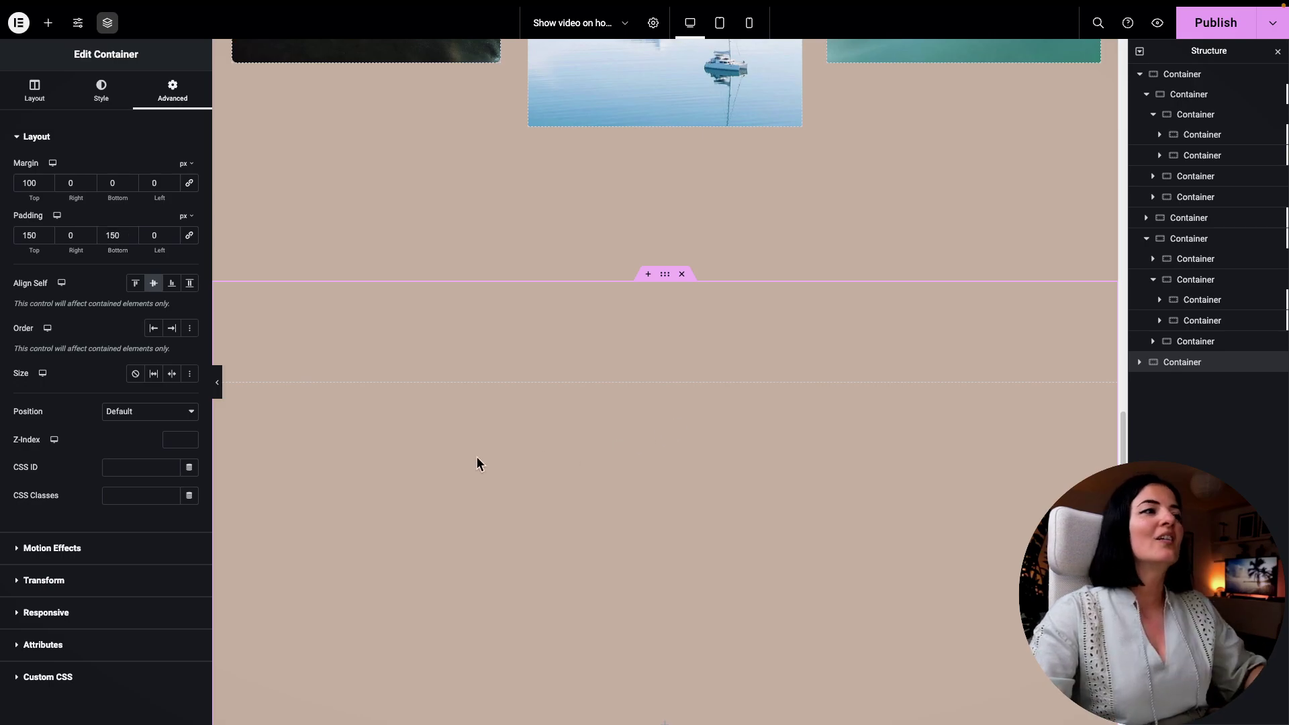
{"action": "left_click", "coordinate": [48, 22]}
{"action": "left_click_drag", "start_coordinate": [57, 430], "coordinate": [549, 403]}
{"action": "scroll", "coordinate": [549, 403], "scroll_direction": "down", "scroll_amount": 3}
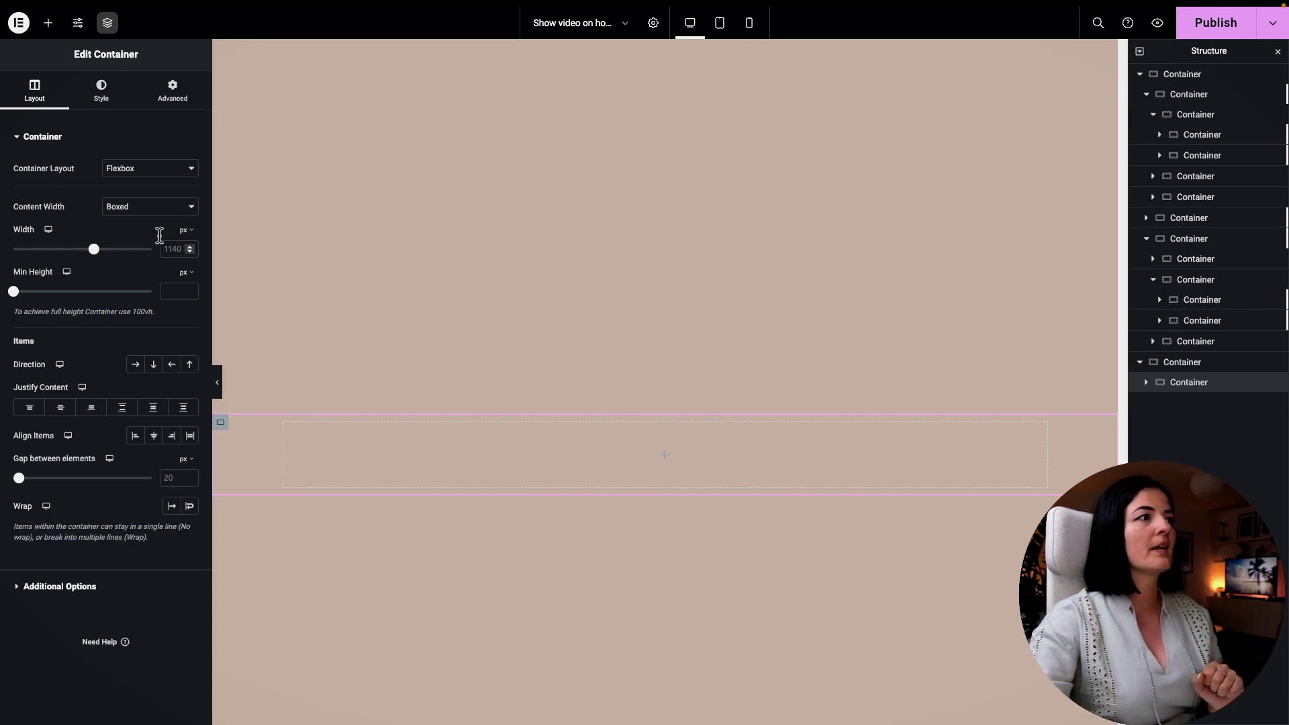
- Make the inner container Full Width, 33% wide, with a 100 vh minimum height
{"action": "left_click", "coordinate": [143, 207]}
{"action": "left_click", "coordinate": [145, 221]}
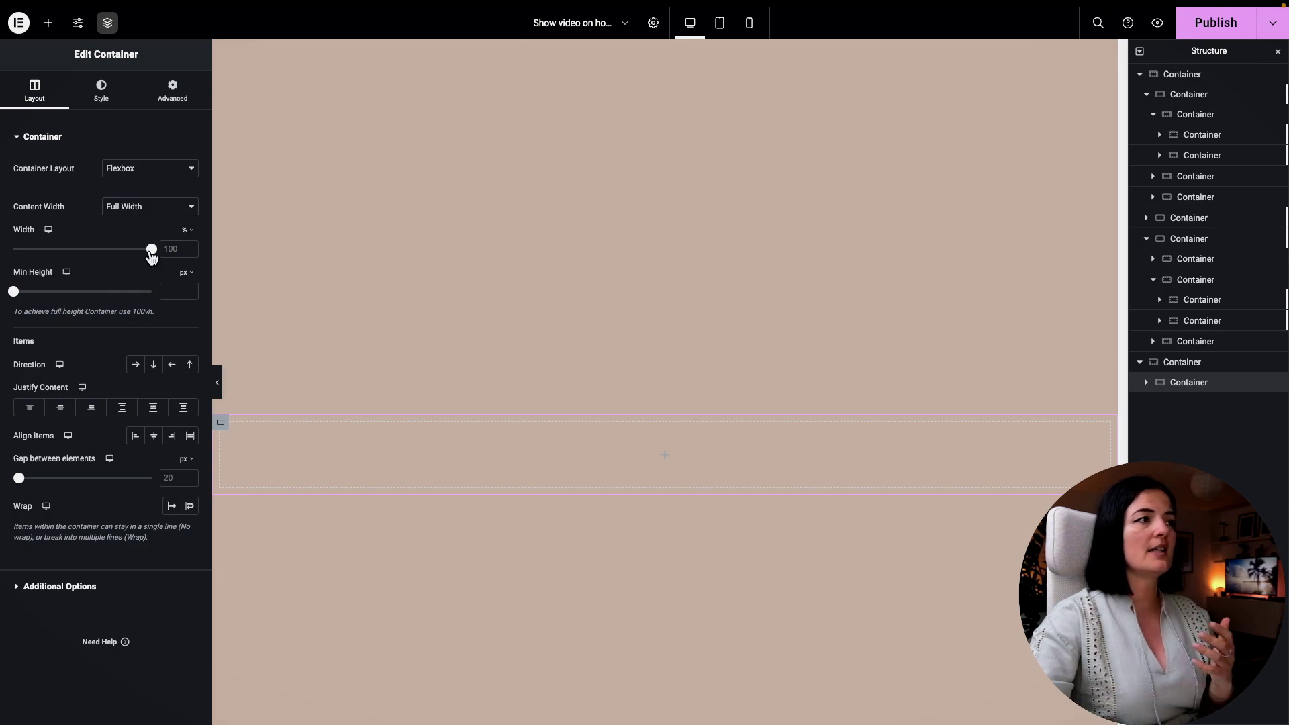
{"action": "left_click_drag", "start_coordinate": [152, 251], "coordinate": [58, 262]}
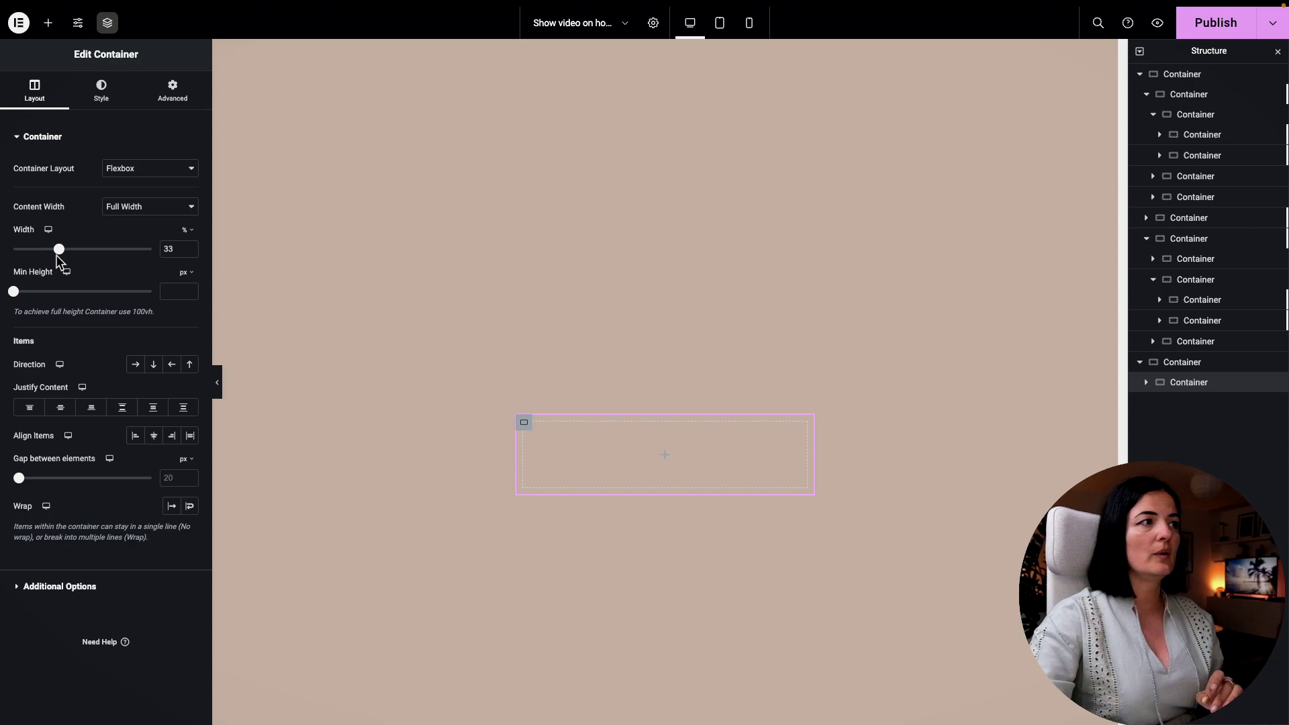
{"action": "left_click", "coordinate": [187, 272]}
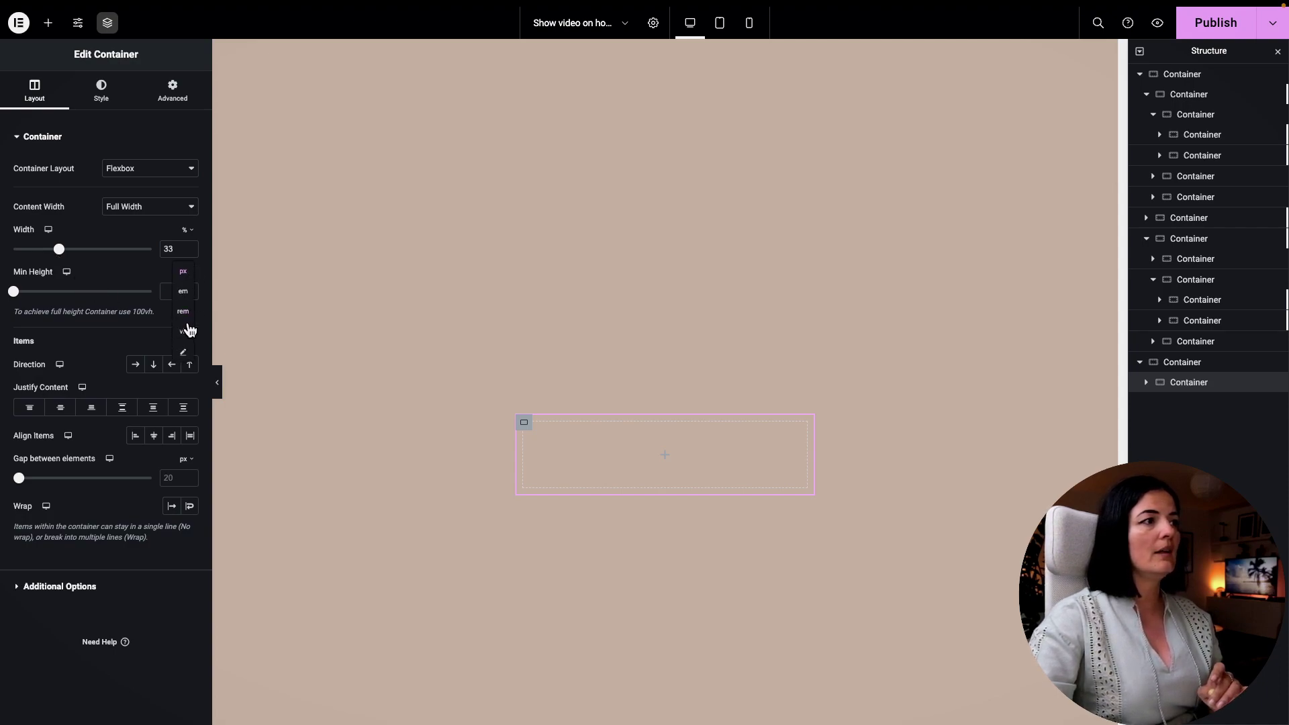
{"action": "left_click", "coordinate": [189, 332]}
{"action": "left_click", "coordinate": [179, 294]}
{"action": "type", "text": "100"}
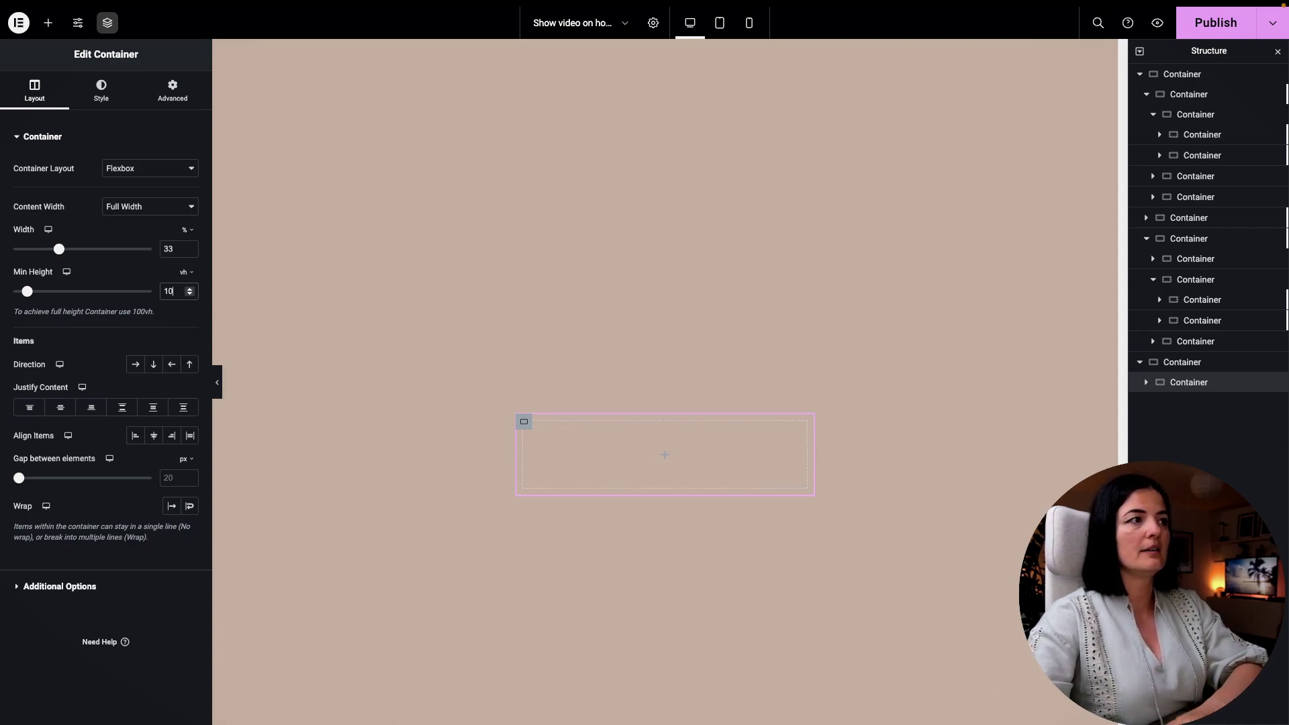
- Centre the column's content on both axes and set its direction to column
{"action": "left_click", "coordinate": [61, 407]}
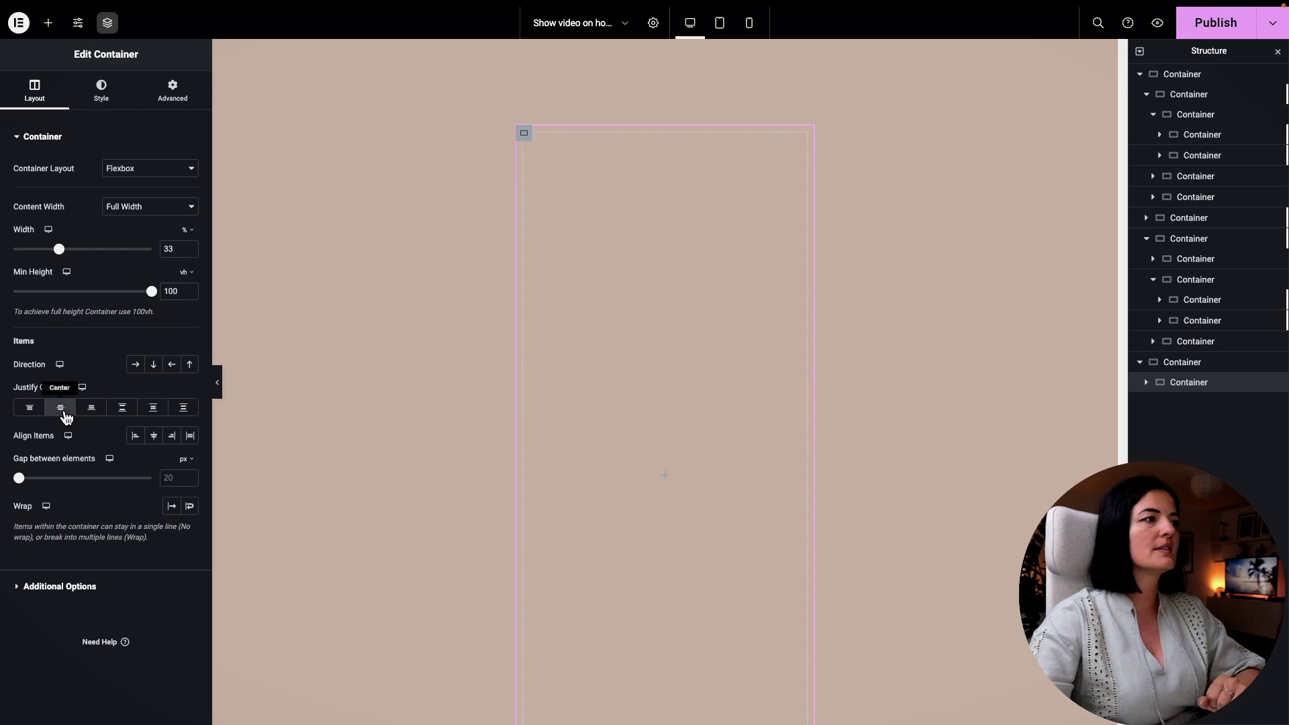
{"action": "left_click", "coordinate": [155, 438]}
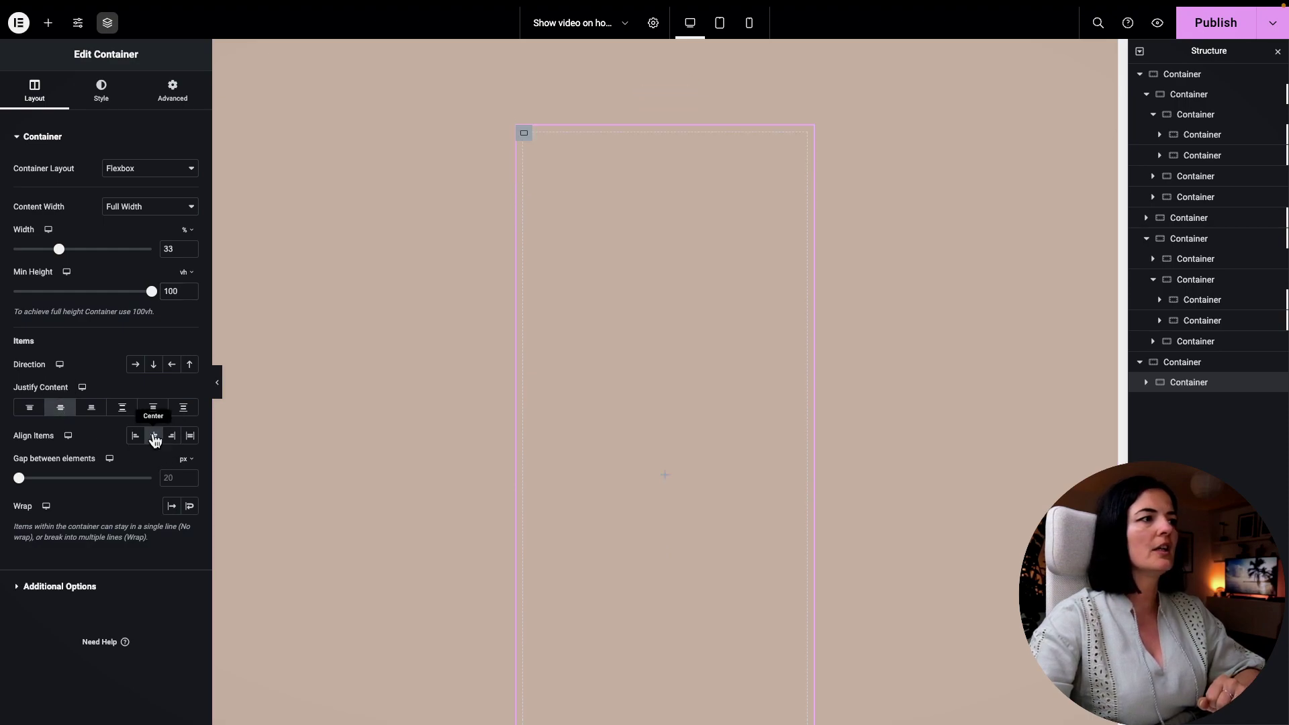
{"action": "left_click", "coordinate": [154, 366]}
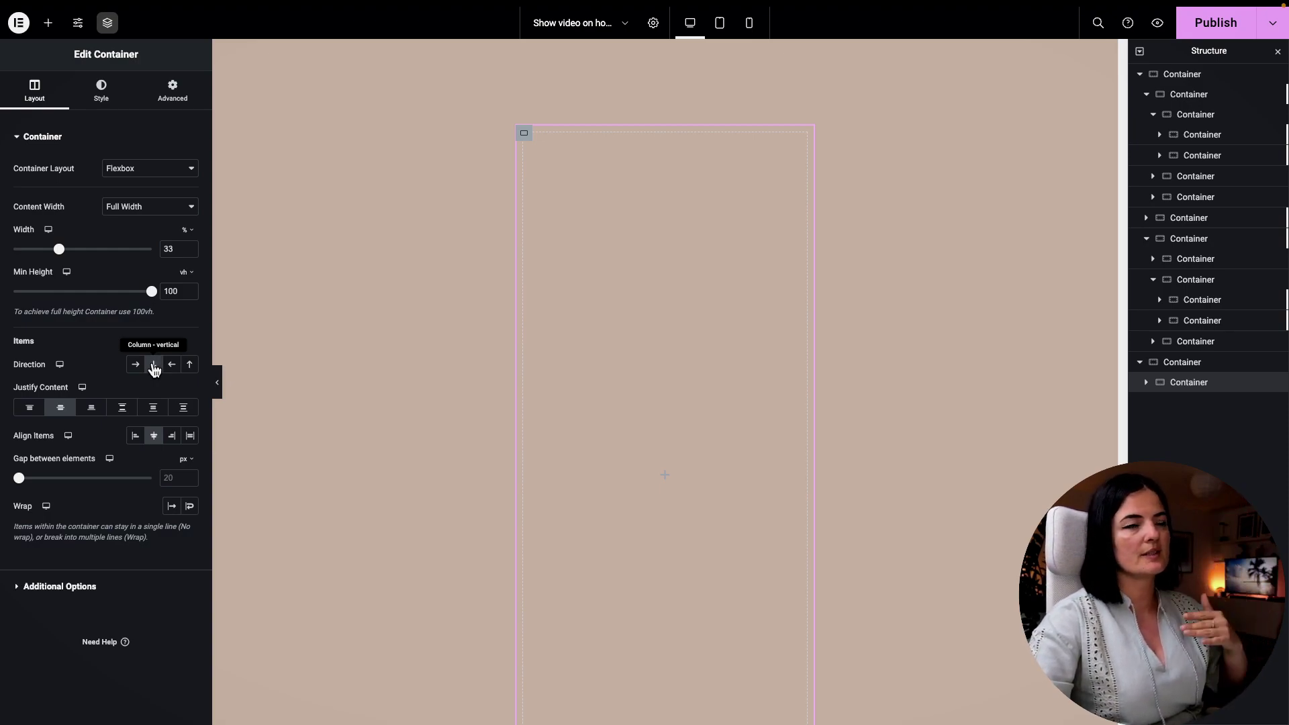
{"action": "left_click", "coordinate": [171, 98]}
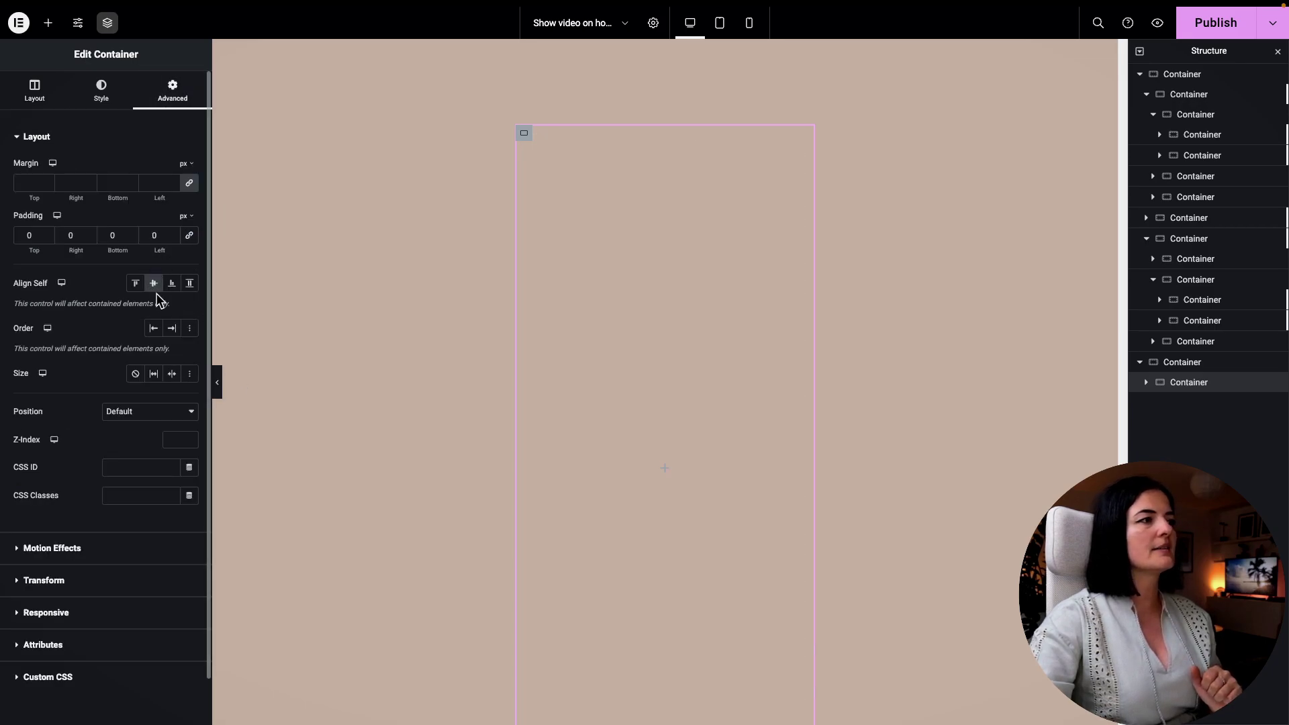
{"action": "left_click", "coordinate": [37, 94]}
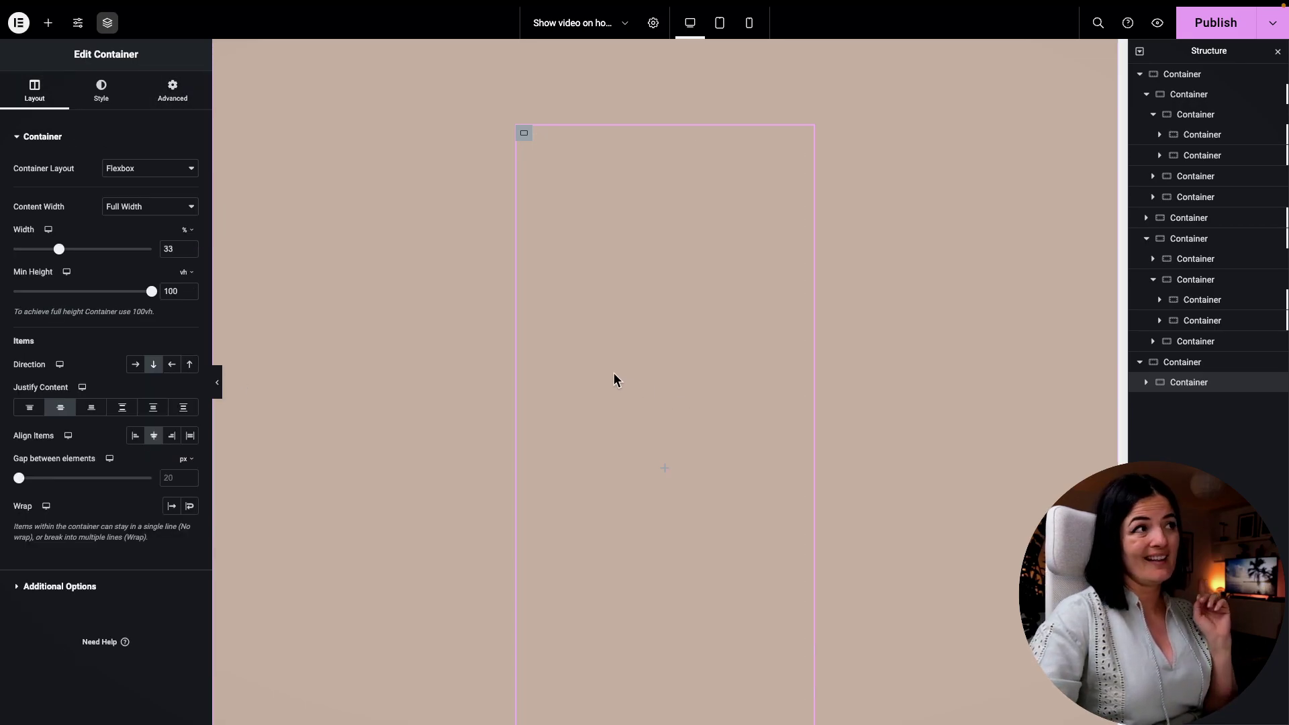
- Add another container inside the column and keep its content width at Full Width
{"action": "left_click", "coordinate": [48, 23]}
{"action": "left_click_drag", "start_coordinate": [53, 443], "coordinate": [640, 366]}
{"action": "left_click", "coordinate": [173, 90]}
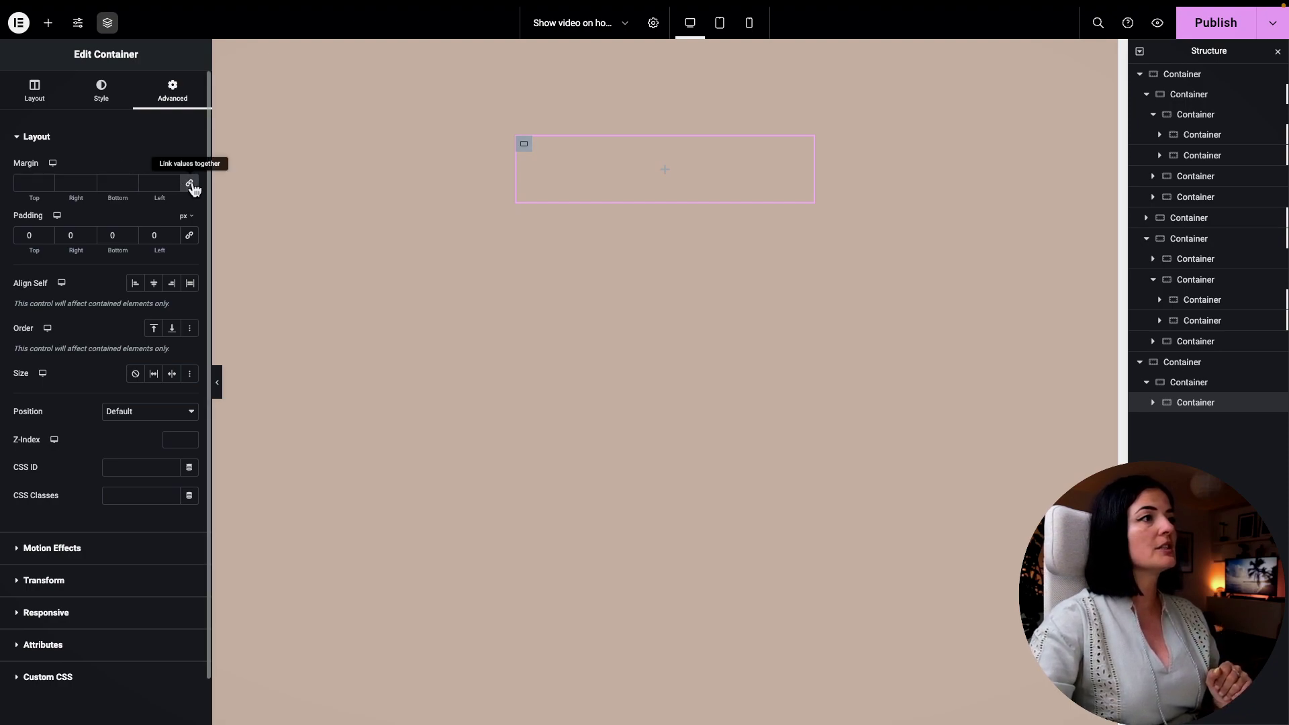
{"action": "left_click", "coordinate": [52, 95]}
{"action": "left_click", "coordinate": [141, 210]}
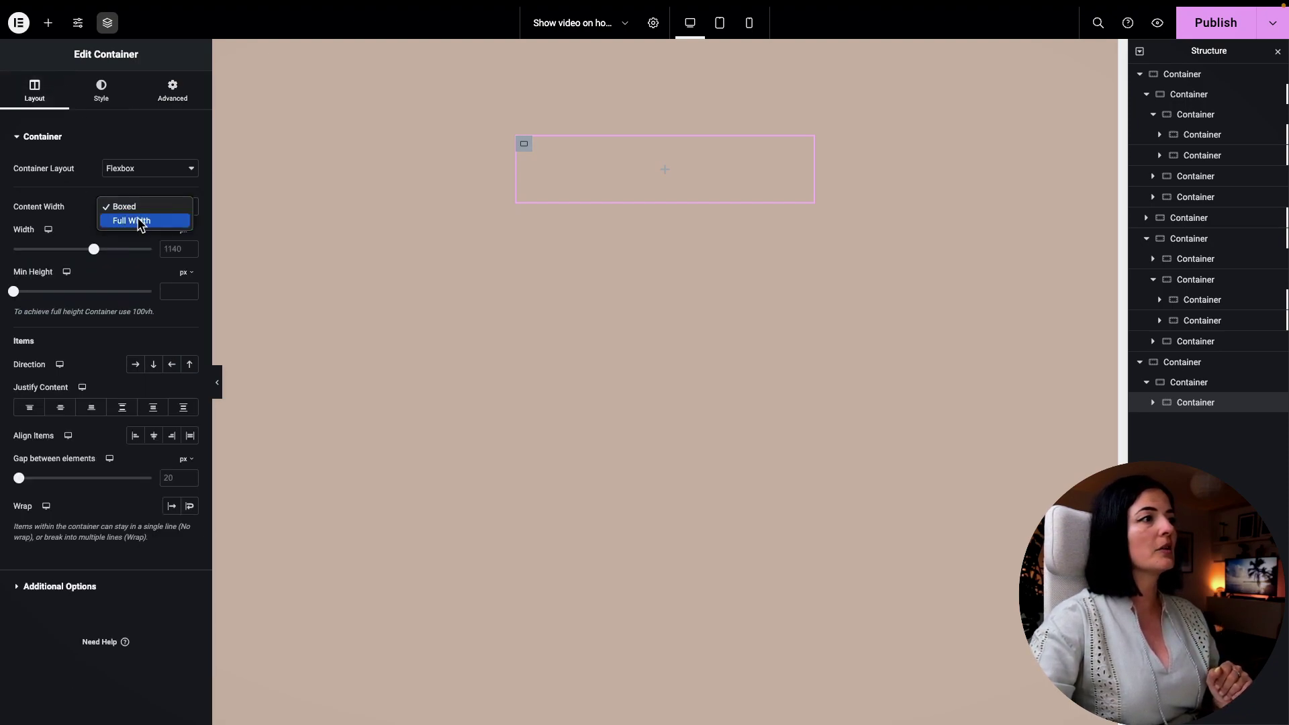
{"action": "left_click", "coordinate": [140, 219]}
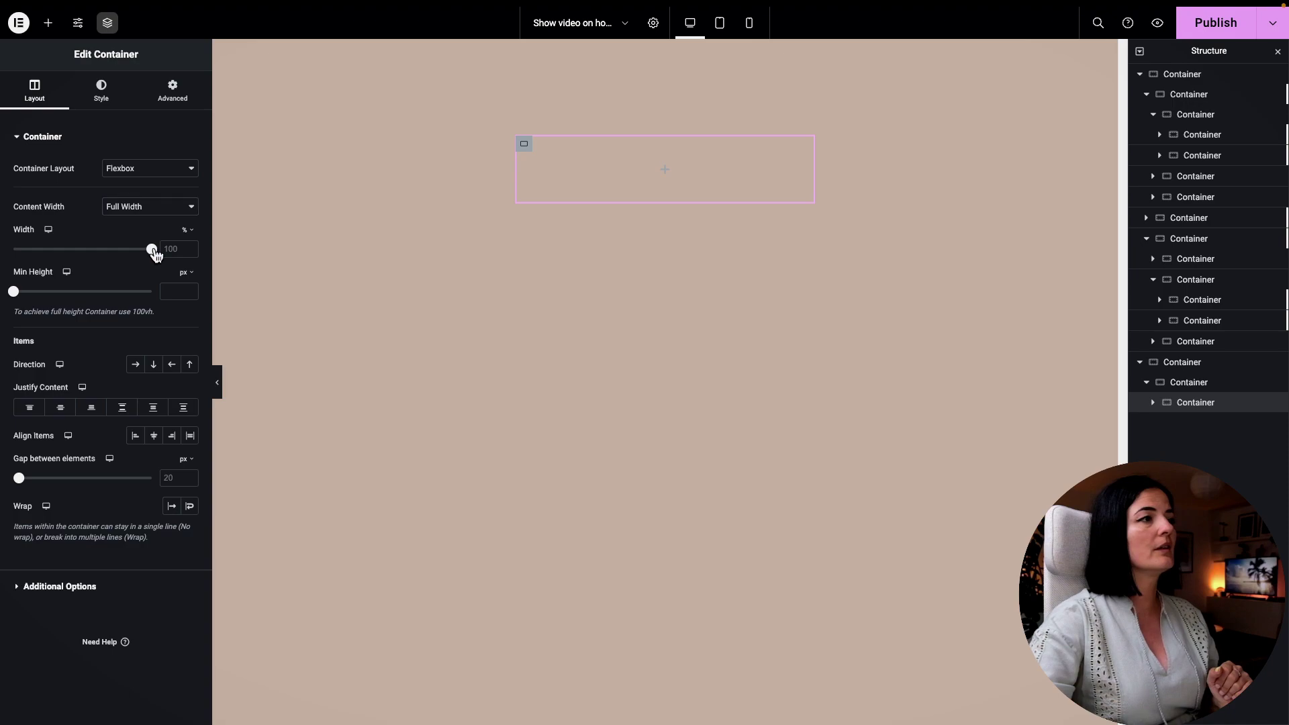
{"action": "mouse_move", "coordinate": [152, 253]}
{"action": "left_mouse_down"}
{"action": "mouse_move", "coordinate": [130, 250]}
{"action": "mouse_move", "coordinate": [152, 251]}
{"action": "left_mouse_up"}
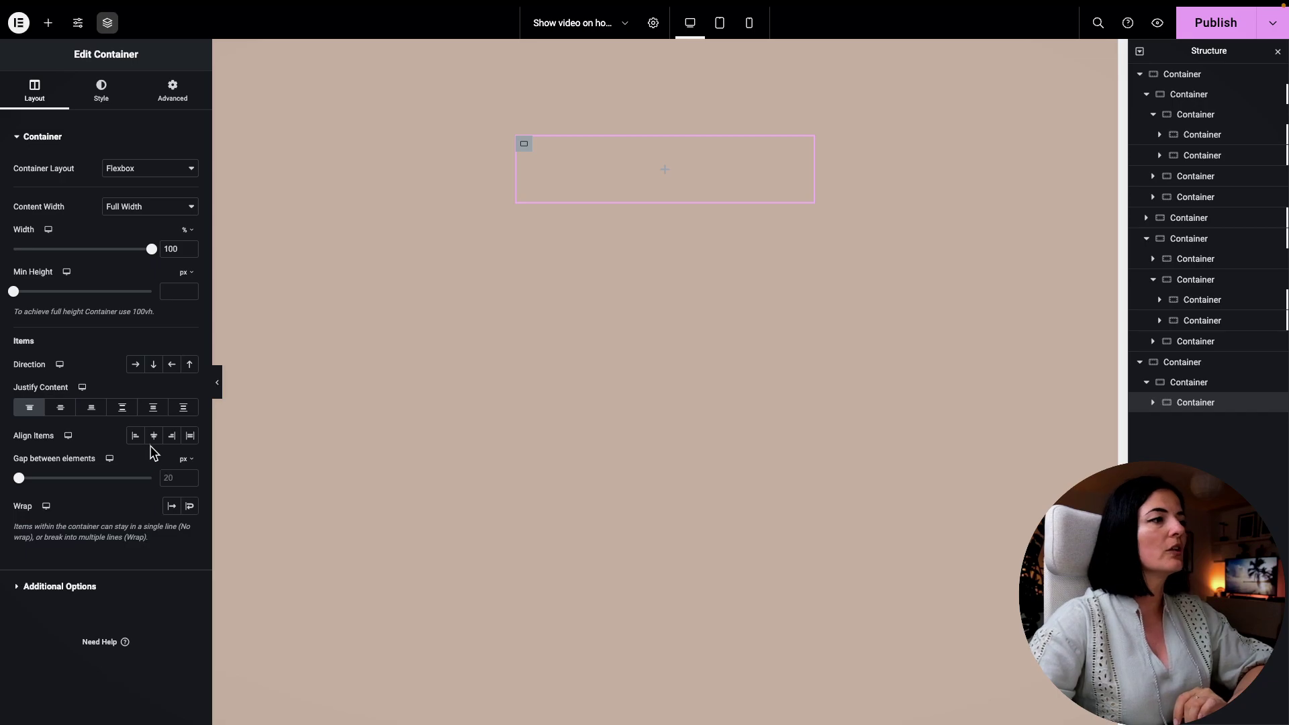
- Set the new container's minimum height to 70 vh
{"action": "left_click", "coordinate": [174, 91]}
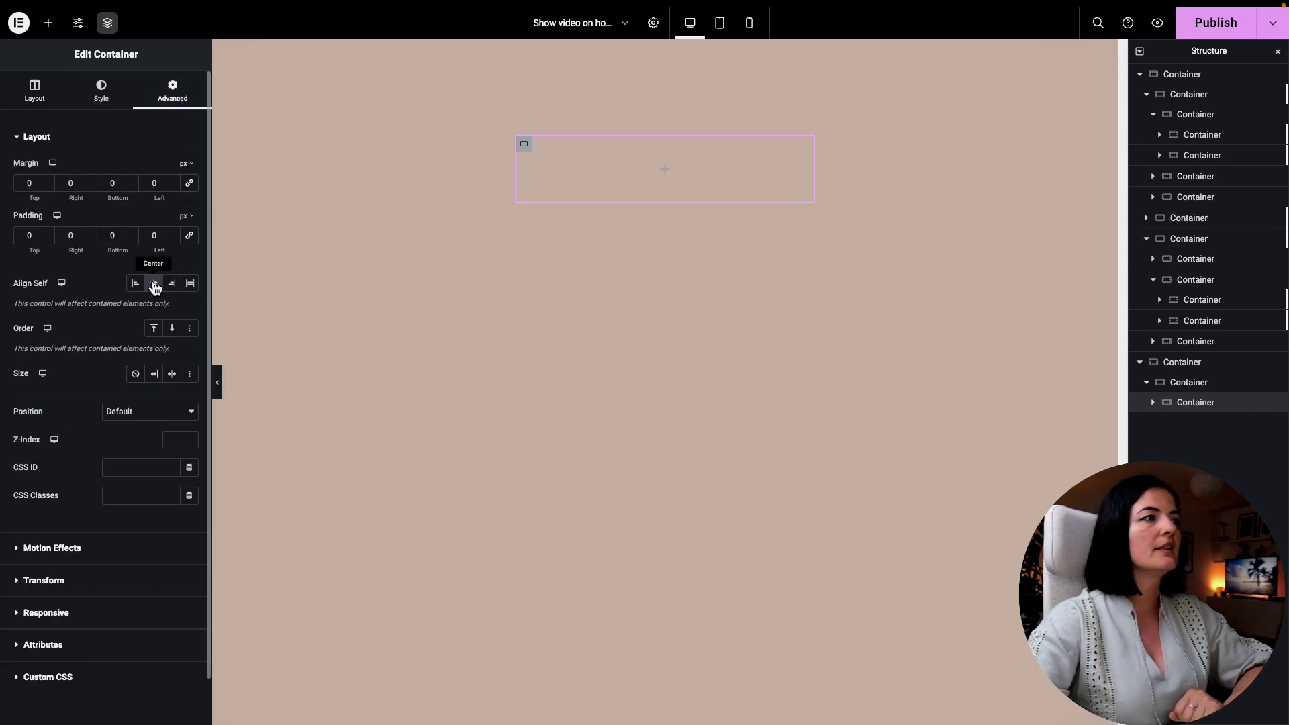
{"action": "left_click", "coordinate": [39, 104]}
{"action": "mouse_move", "coordinate": [193, 276]}
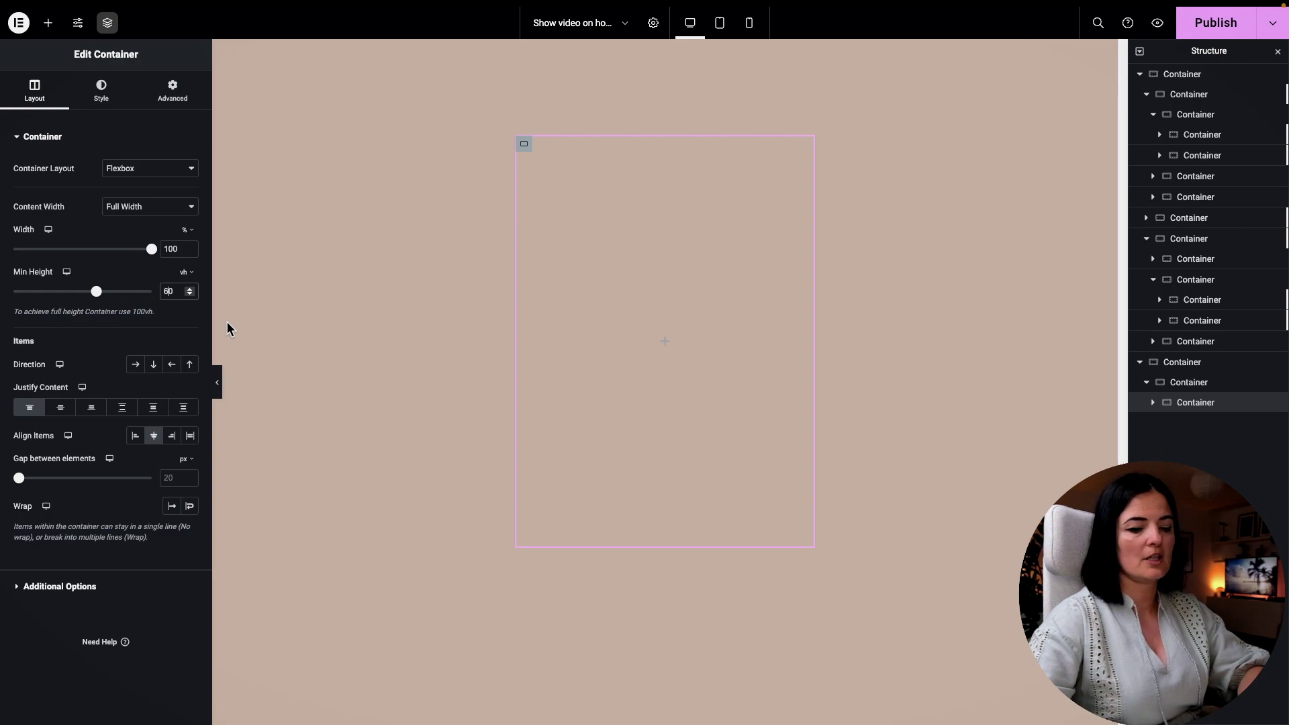
{"action": "key", "text": "BackSpace"}
{"action": "key", "text": "BackSpace"}
{"action": "type", "text": "70"}
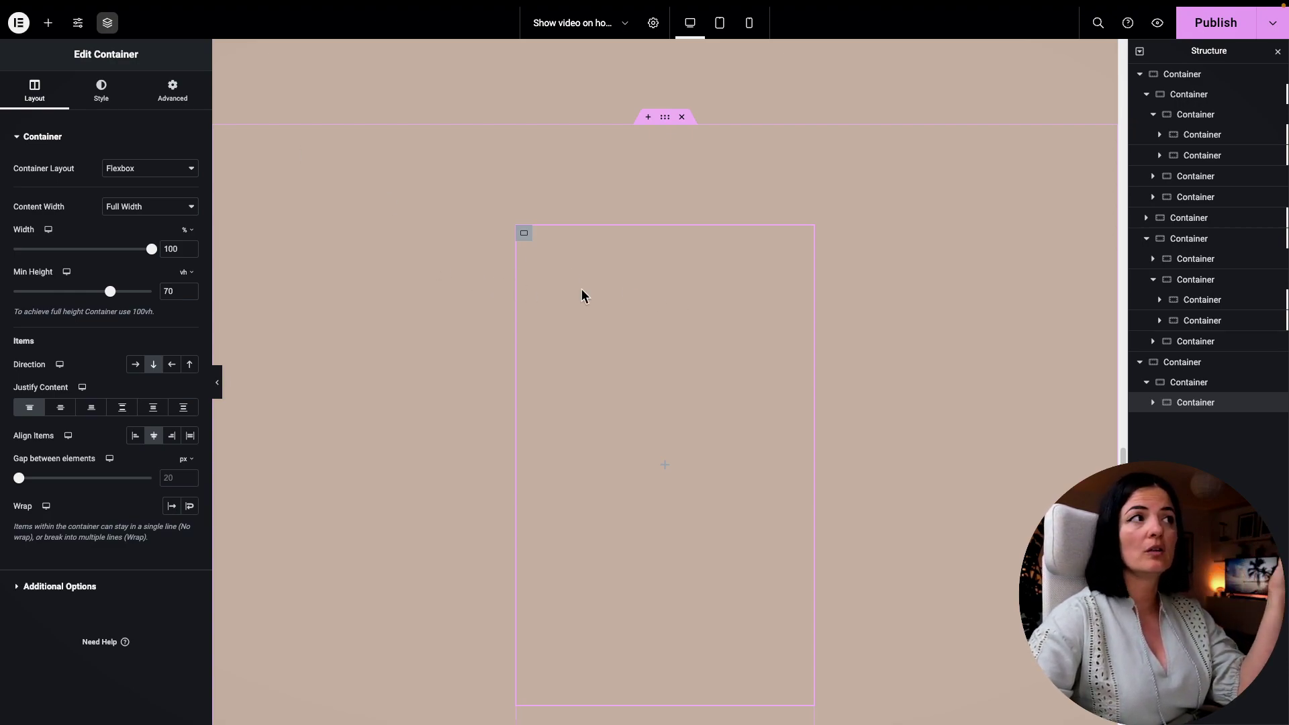
- Drop a new Container into the tall container and set its content width to Full Width
{"action": "left_click", "coordinate": [49, 23]}
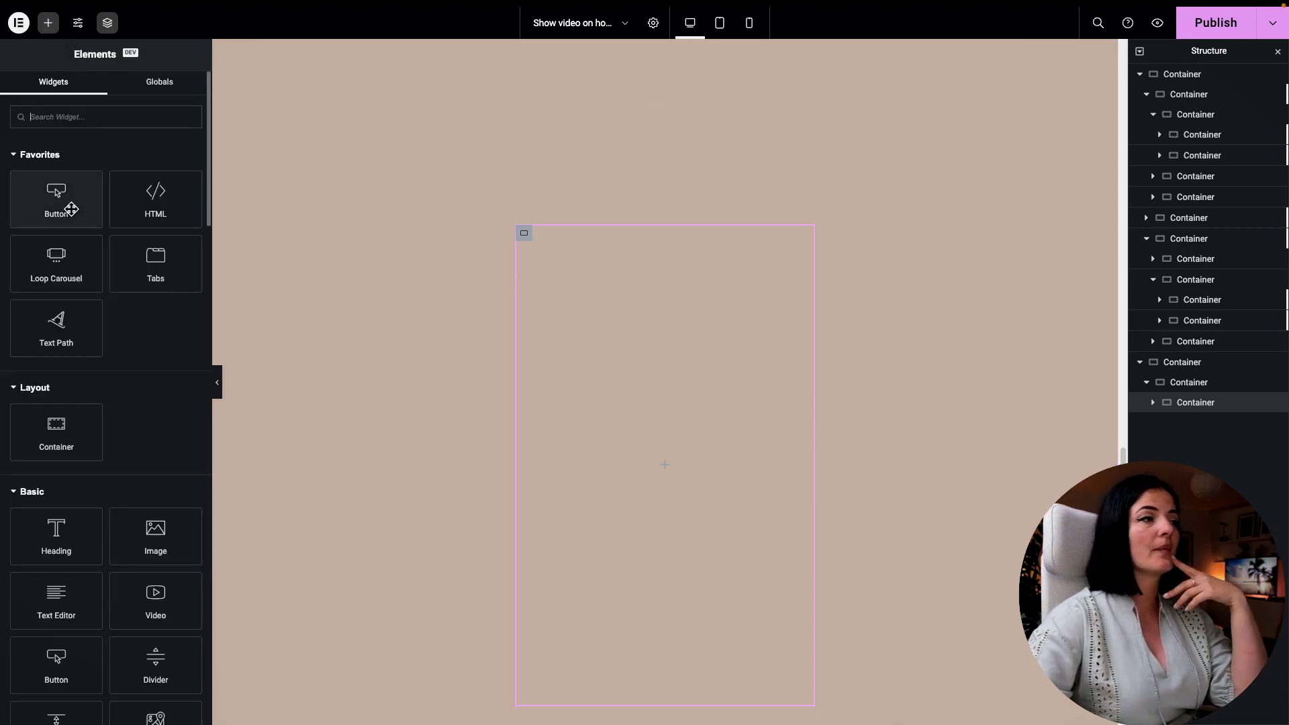
{"action": "left_click_drag", "start_coordinate": [57, 427], "coordinate": [589, 323]}
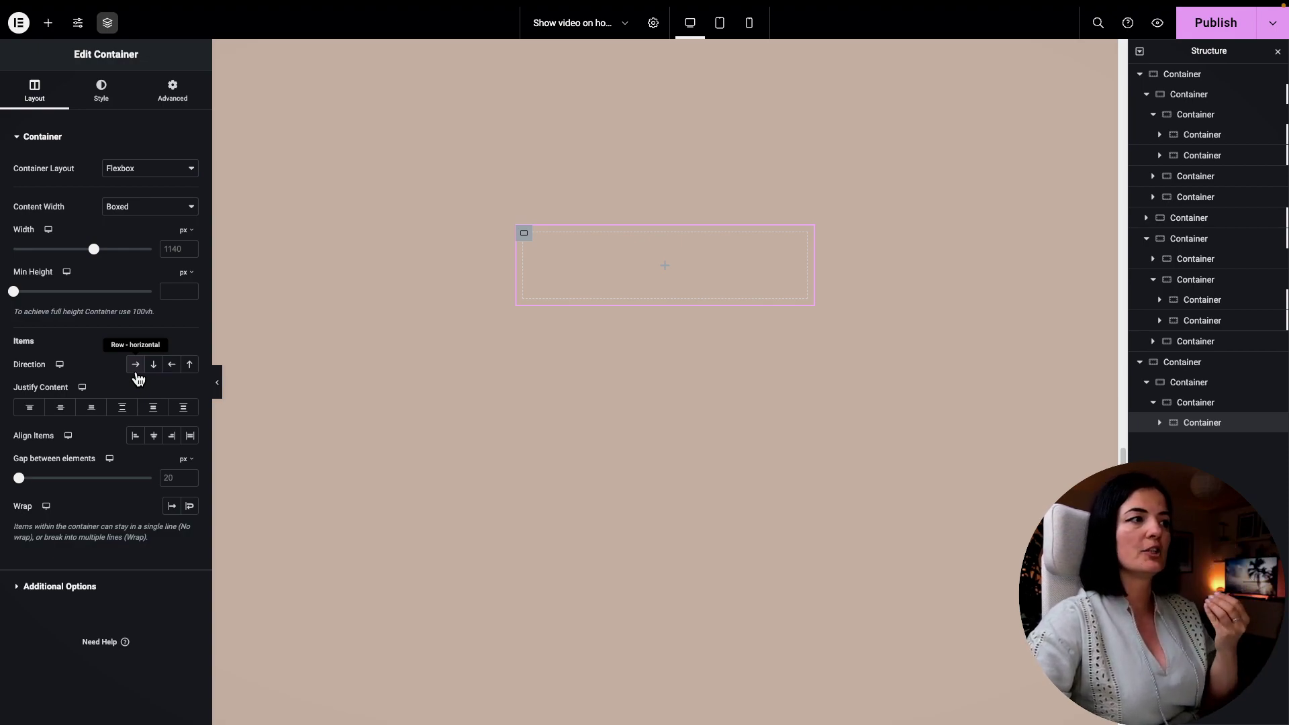
{"action": "left_click", "coordinate": [145, 221]}
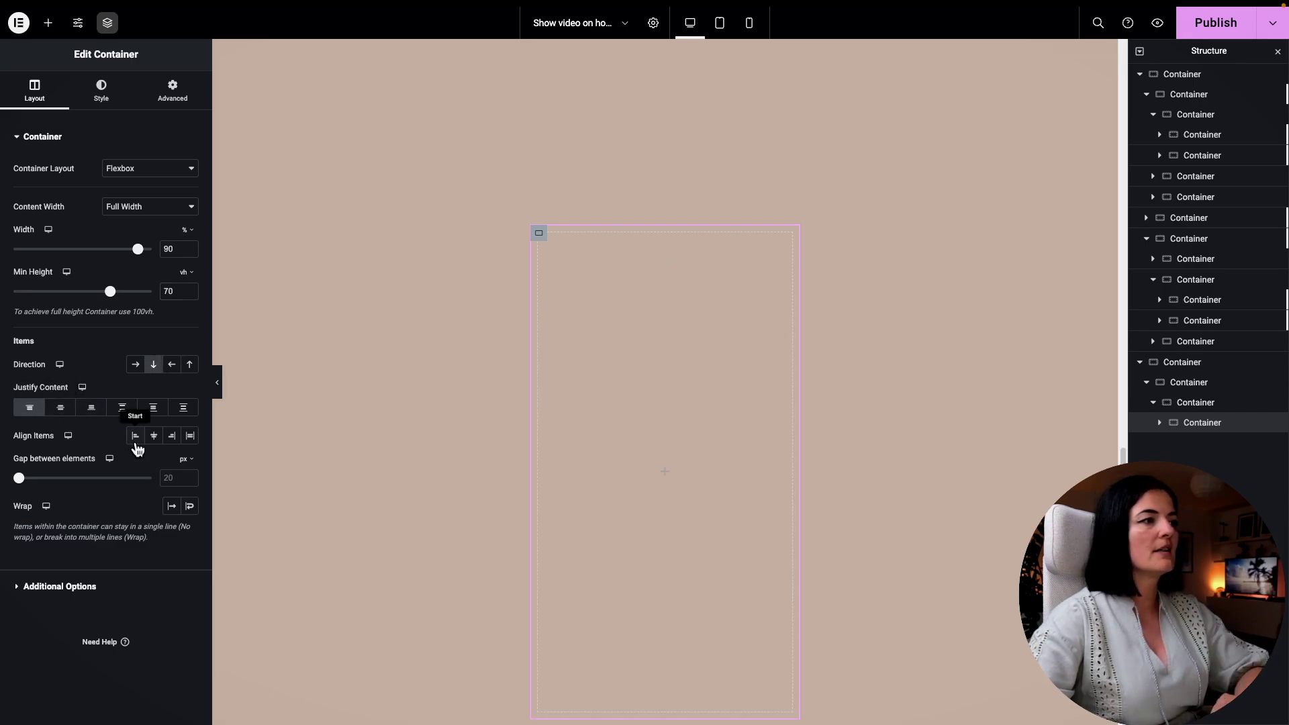
{"action": "left_click", "coordinate": [170, 88]}
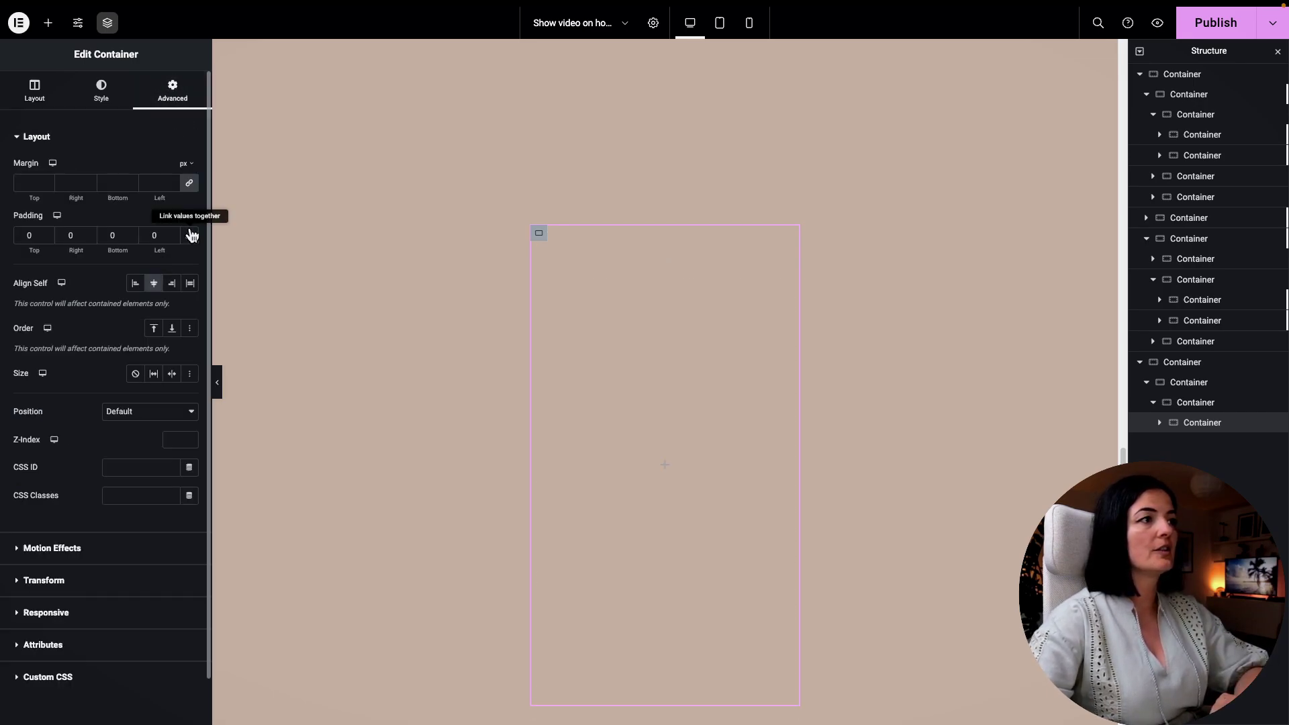
- Zero the container's margins and give it a surf video background from the pasted link
{"action": "left_click", "coordinate": [191, 183]}
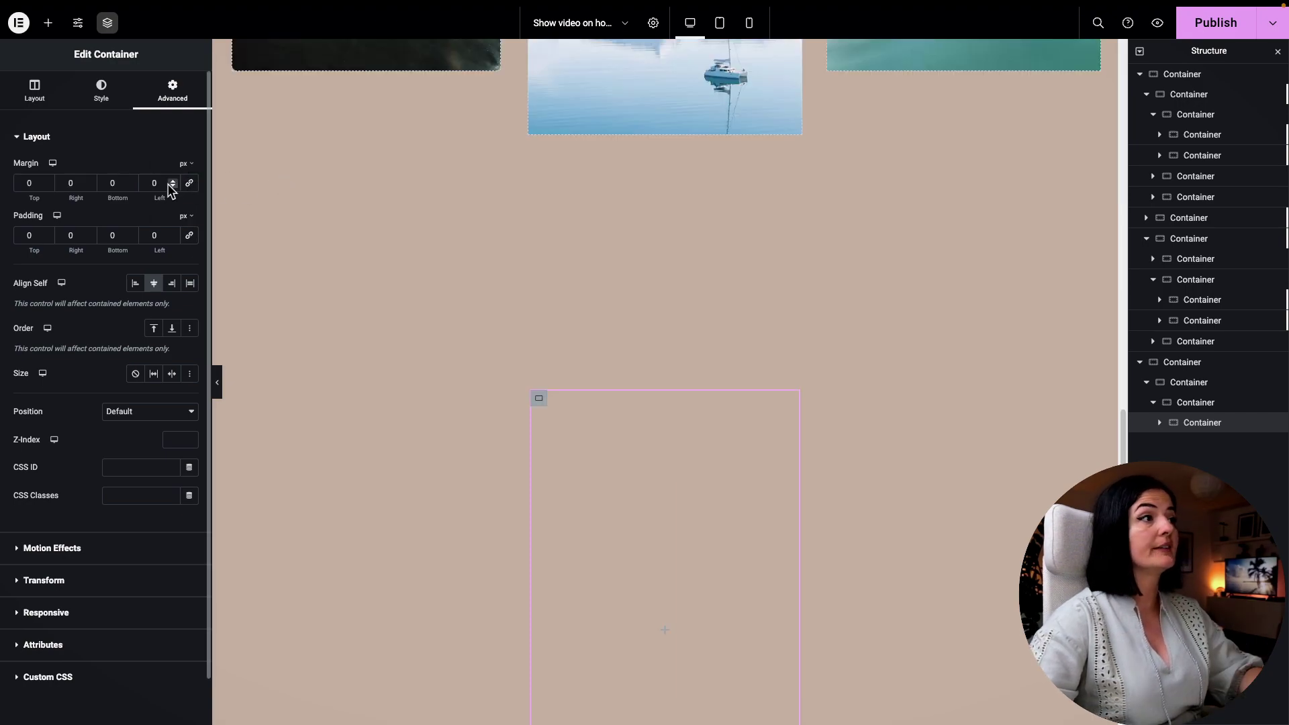
{"action": "left_click", "coordinate": [96, 98]}
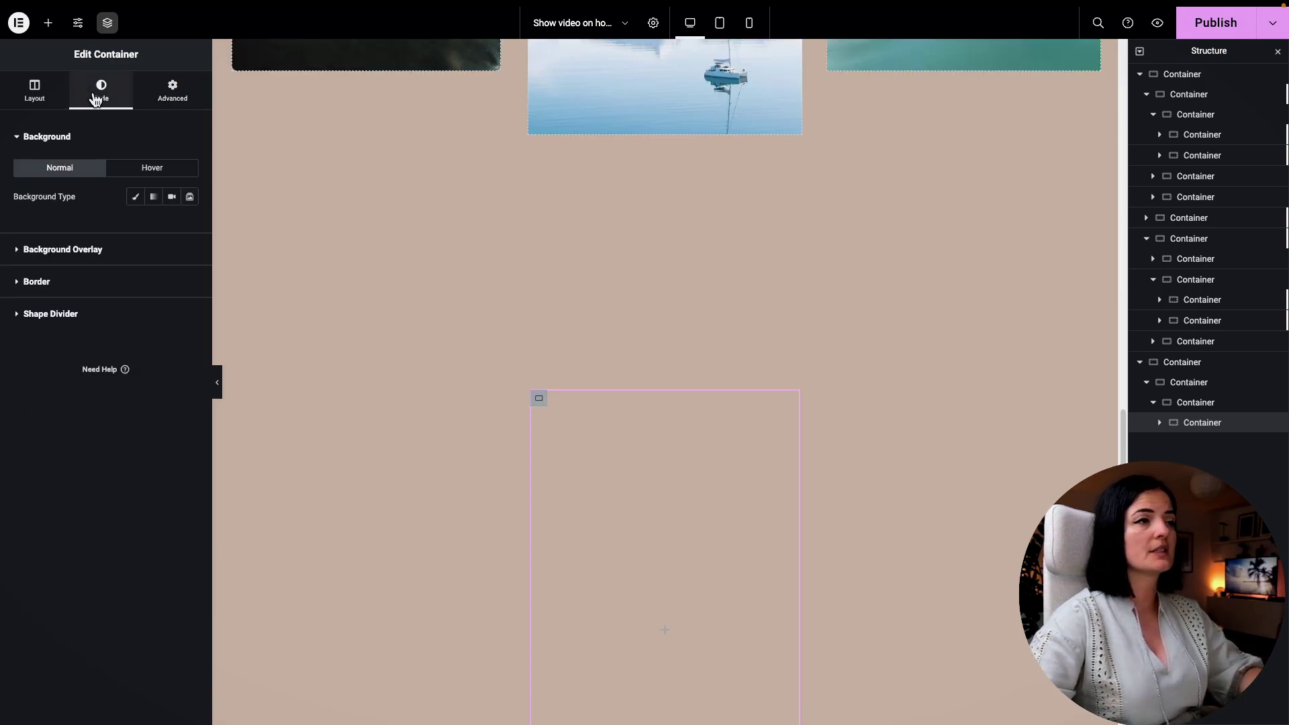
{"action": "left_click", "coordinate": [172, 197]}
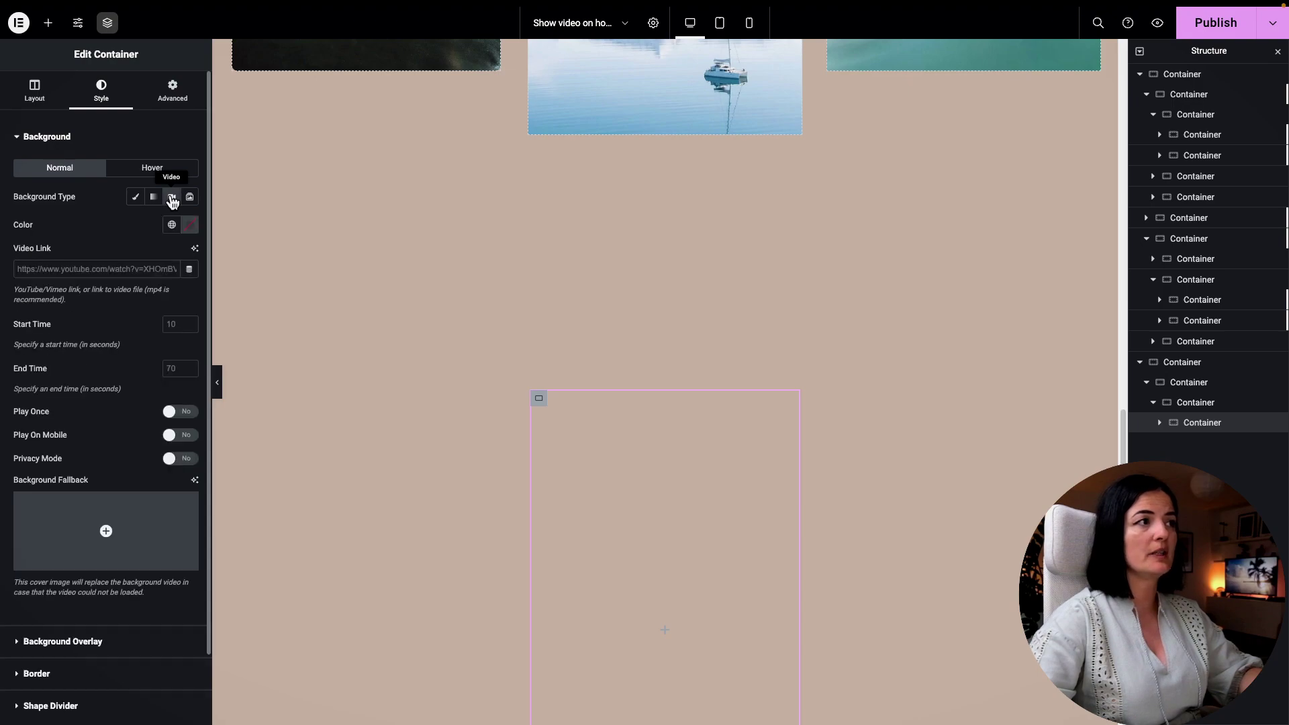
{"action": "left_click", "coordinate": [127, 271]}
{"action": "key", "text": "ctrl+v"}
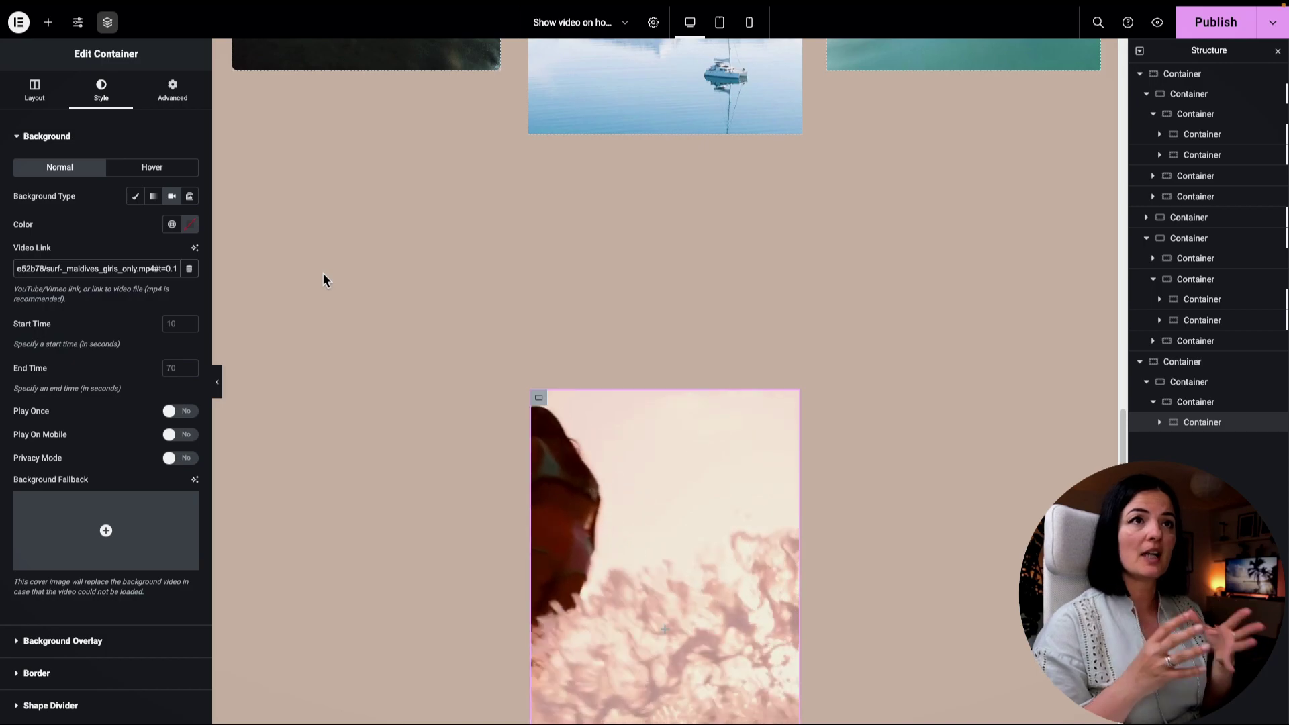
- Round the card's corners with a 5 px border radius
{"action": "left_click", "coordinate": [41, 673]}
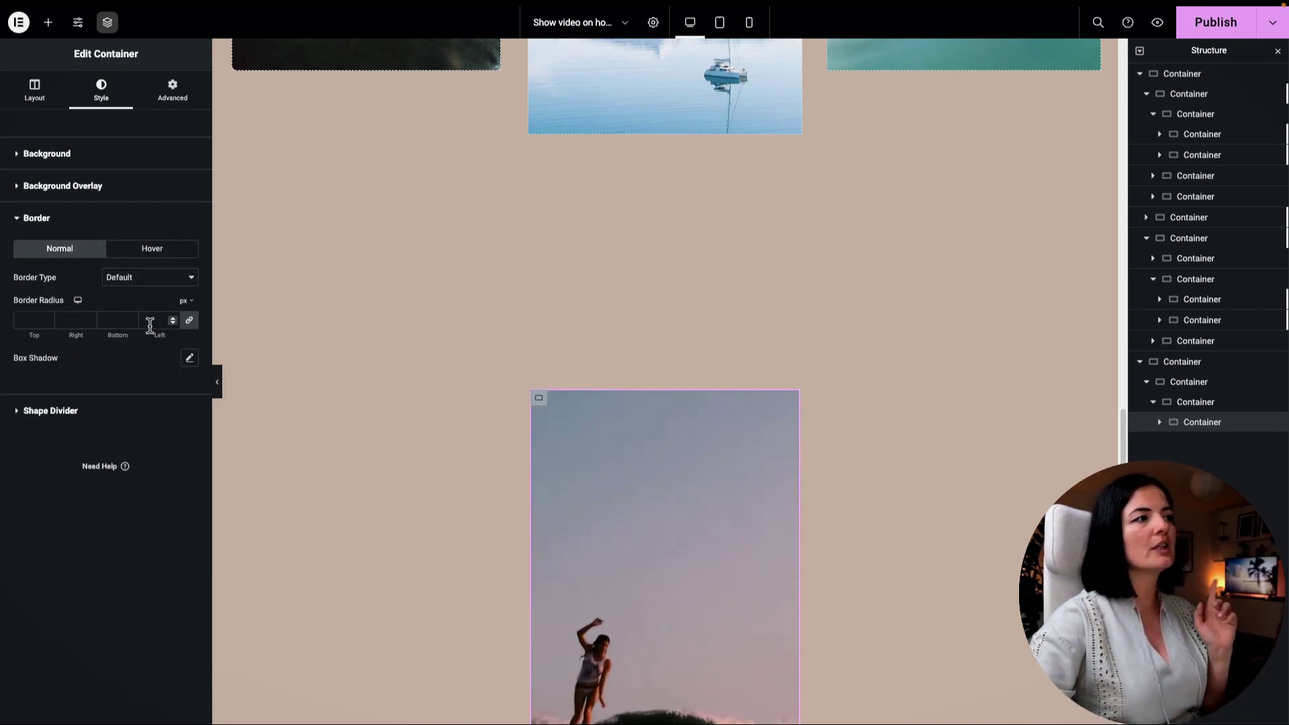
{"action": "left_click", "coordinate": [150, 325]}
{"action": "type", "text": "5"}
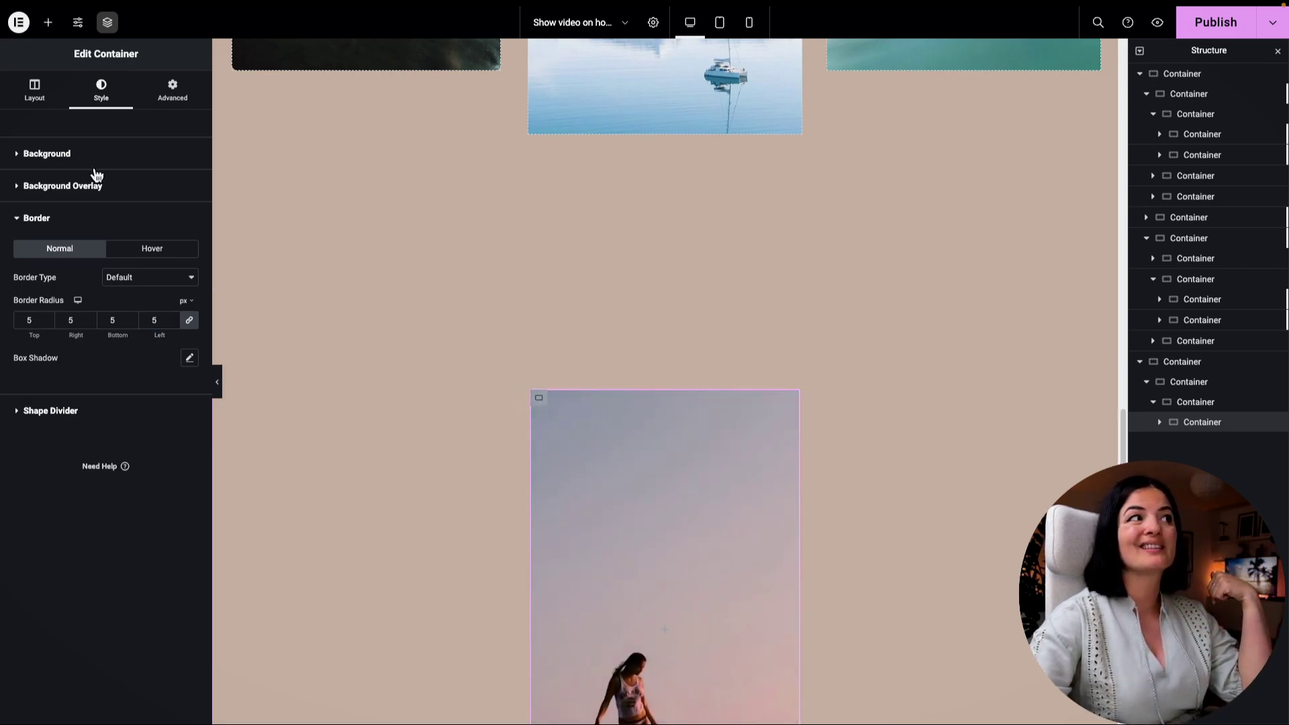
{"action": "left_click", "coordinate": [48, 23]}
- Add a centre-aligned Heading to the card and colour its text muted gold, #B18C38
{"action": "left_click_drag", "start_coordinate": [55, 531], "coordinate": [676, 543]}
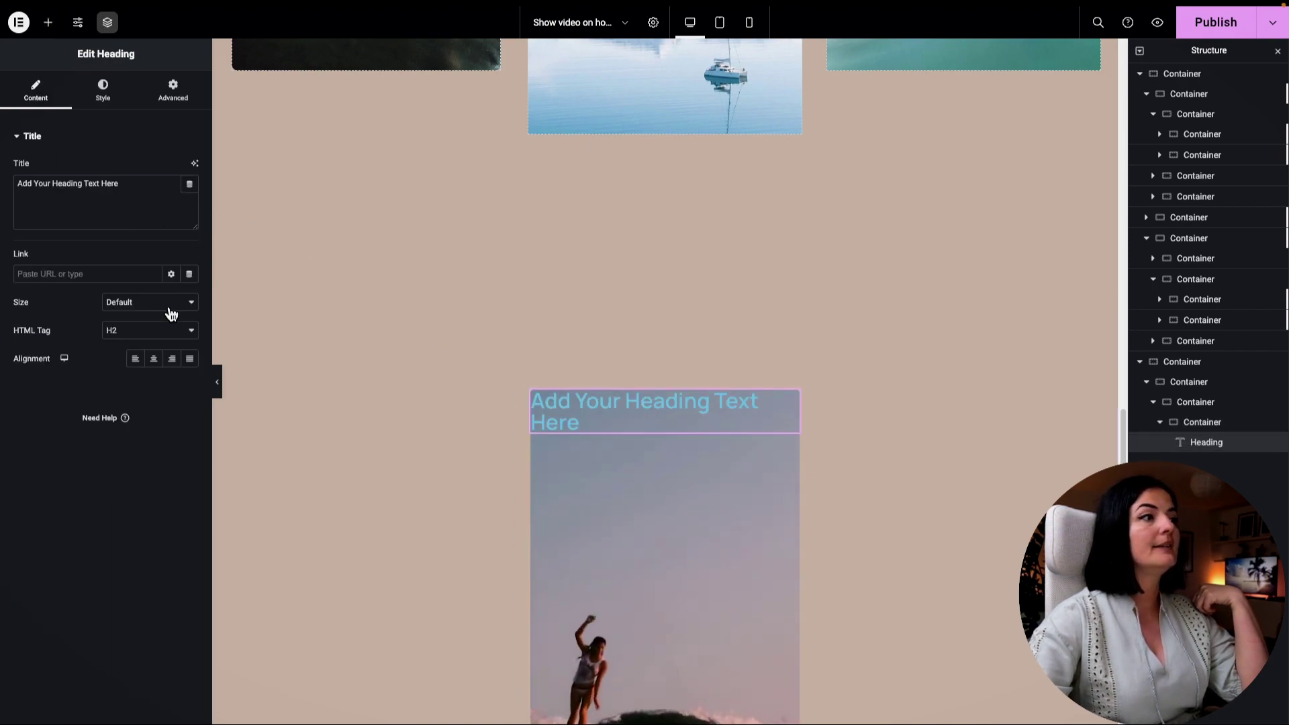
{"action": "left_click", "coordinate": [158, 367]}
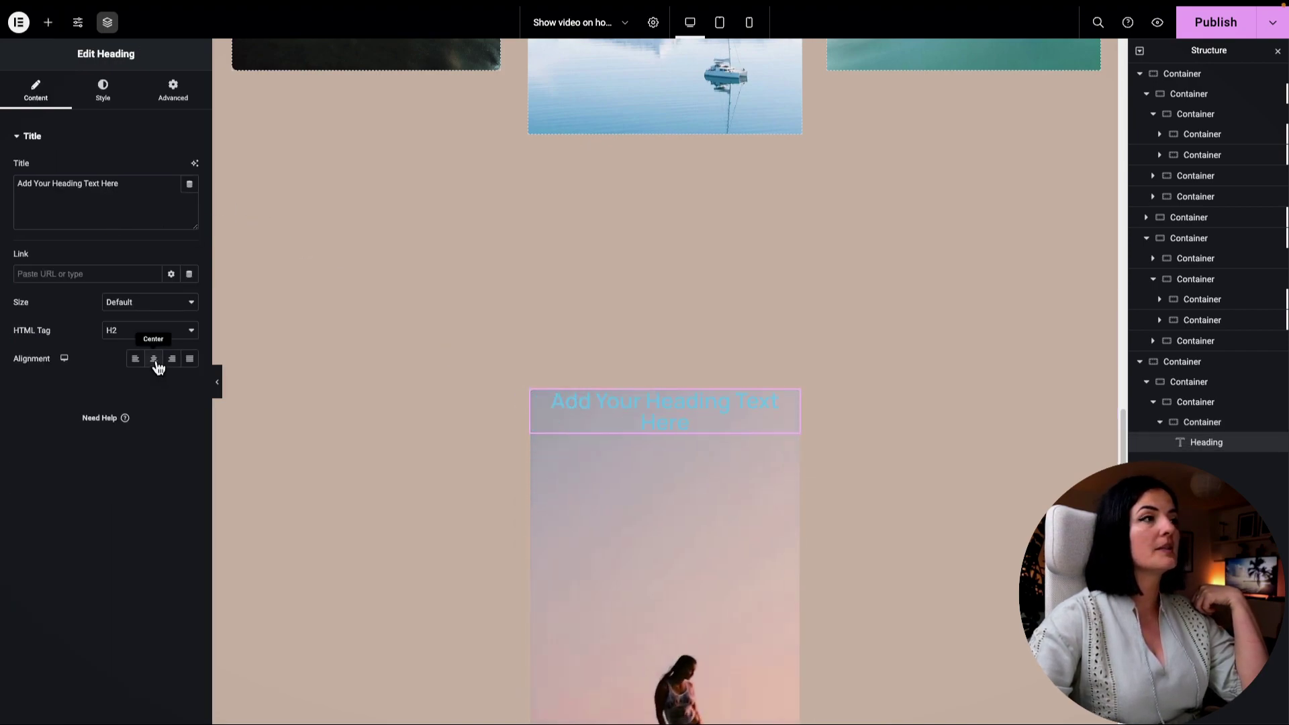
{"action": "left_click", "coordinate": [117, 91]}
{"action": "left_click", "coordinate": [189, 170]}
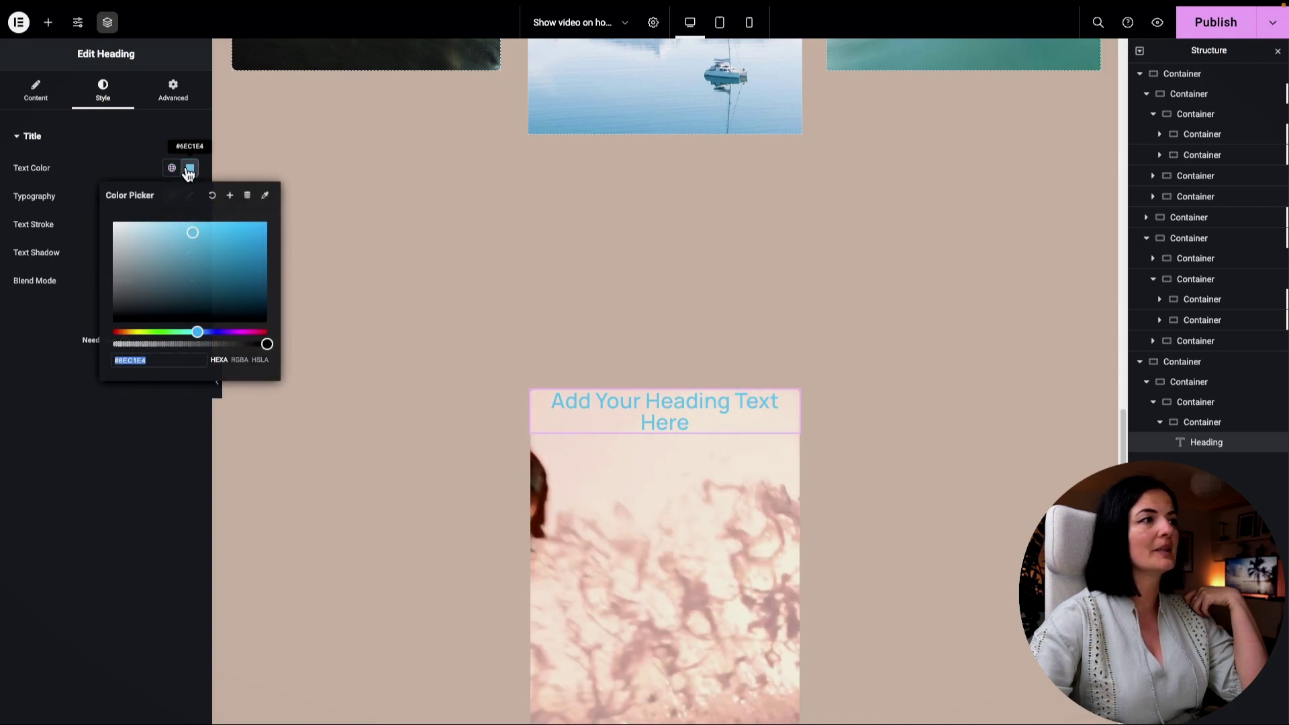
{"action": "left_click_drag", "start_coordinate": [196, 331], "coordinate": [133, 333]}
{"action": "left_click", "coordinate": [250, 245]}
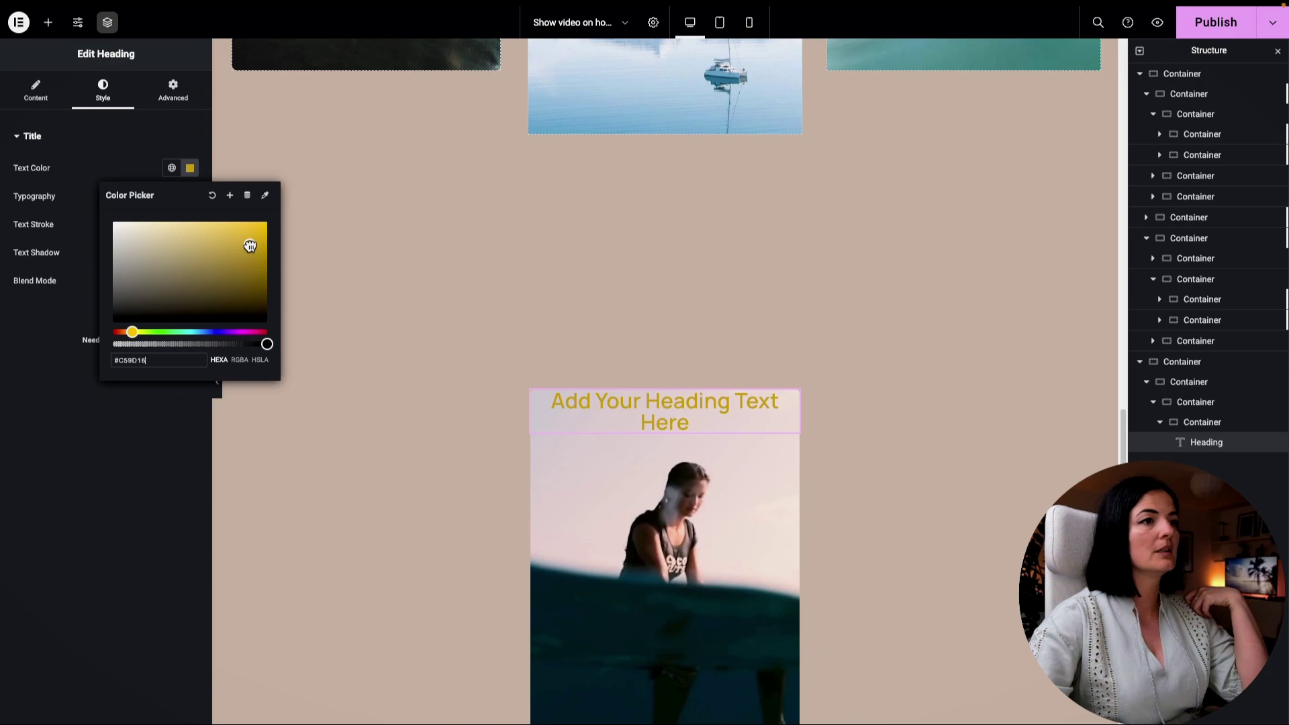
{"action": "left_click_drag", "start_coordinate": [250, 246], "coordinate": [215, 252]}
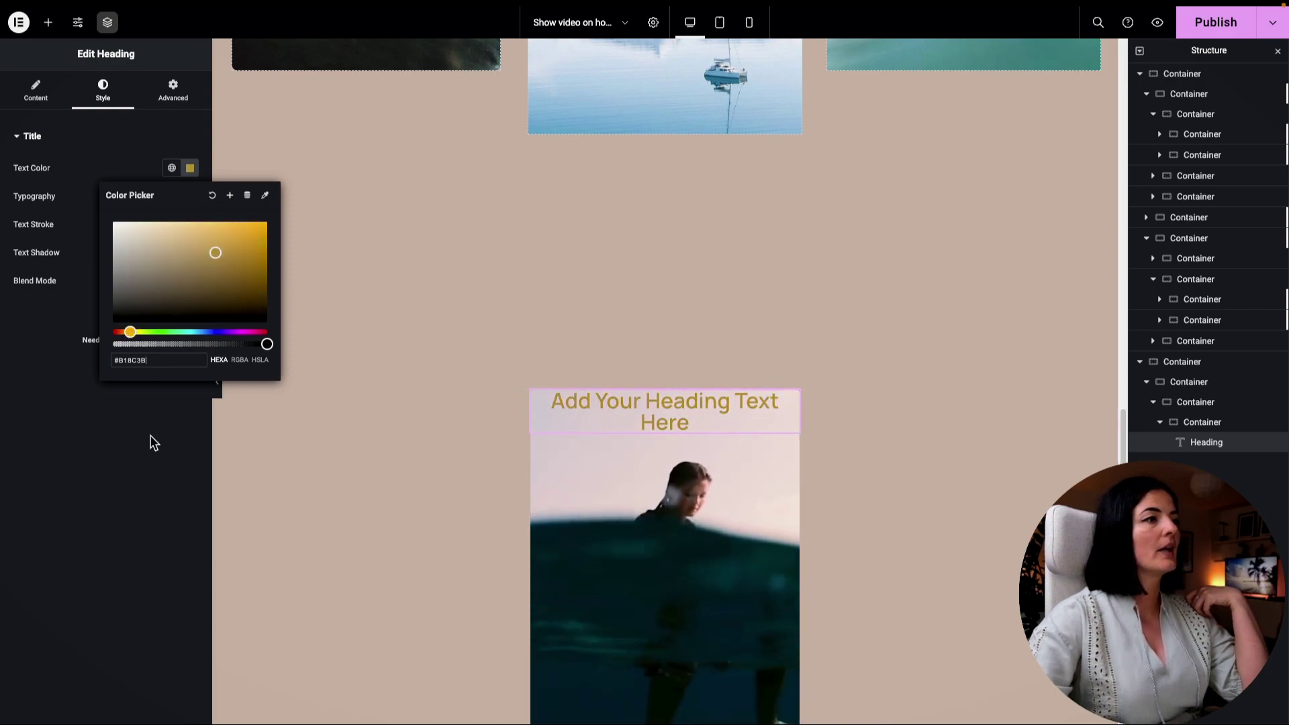
- Set the heading font to EB Garamond at about 4.3 rem
{"action": "left_click", "coordinate": [152, 442]}
{"action": "left_click", "coordinate": [188, 196]}
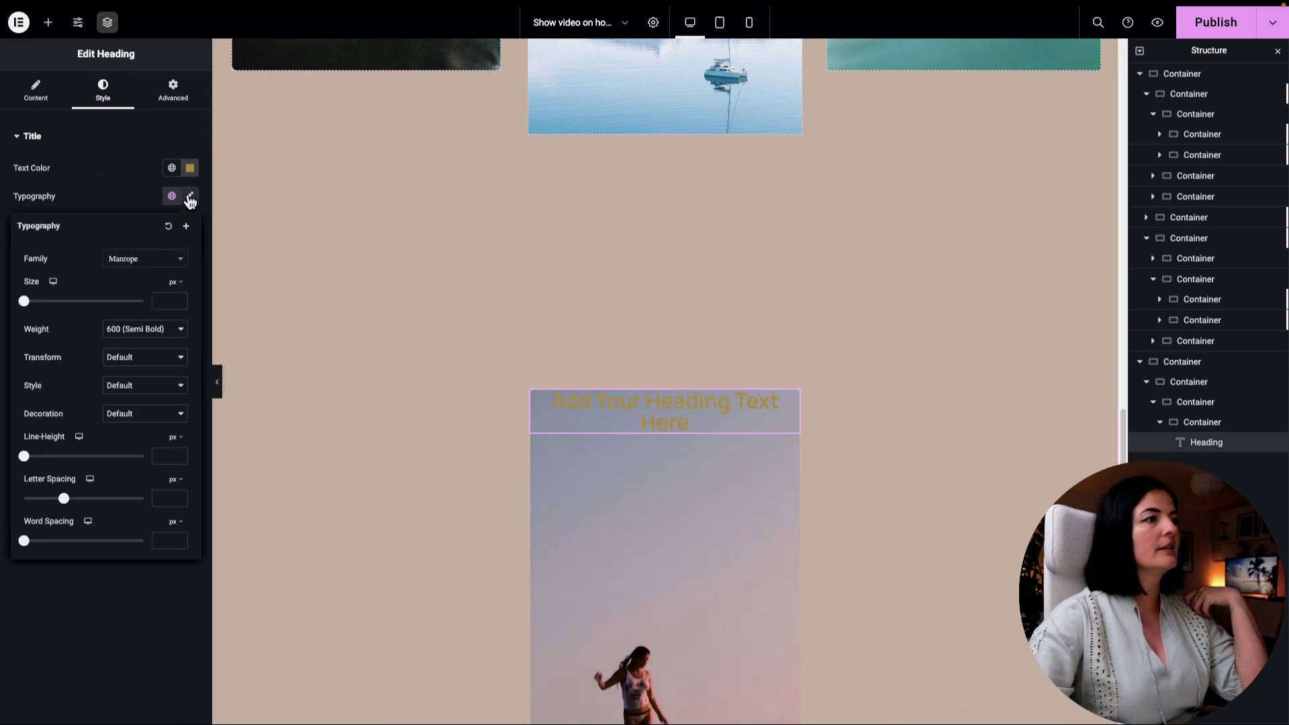
{"action": "left_click", "coordinate": [162, 266]}
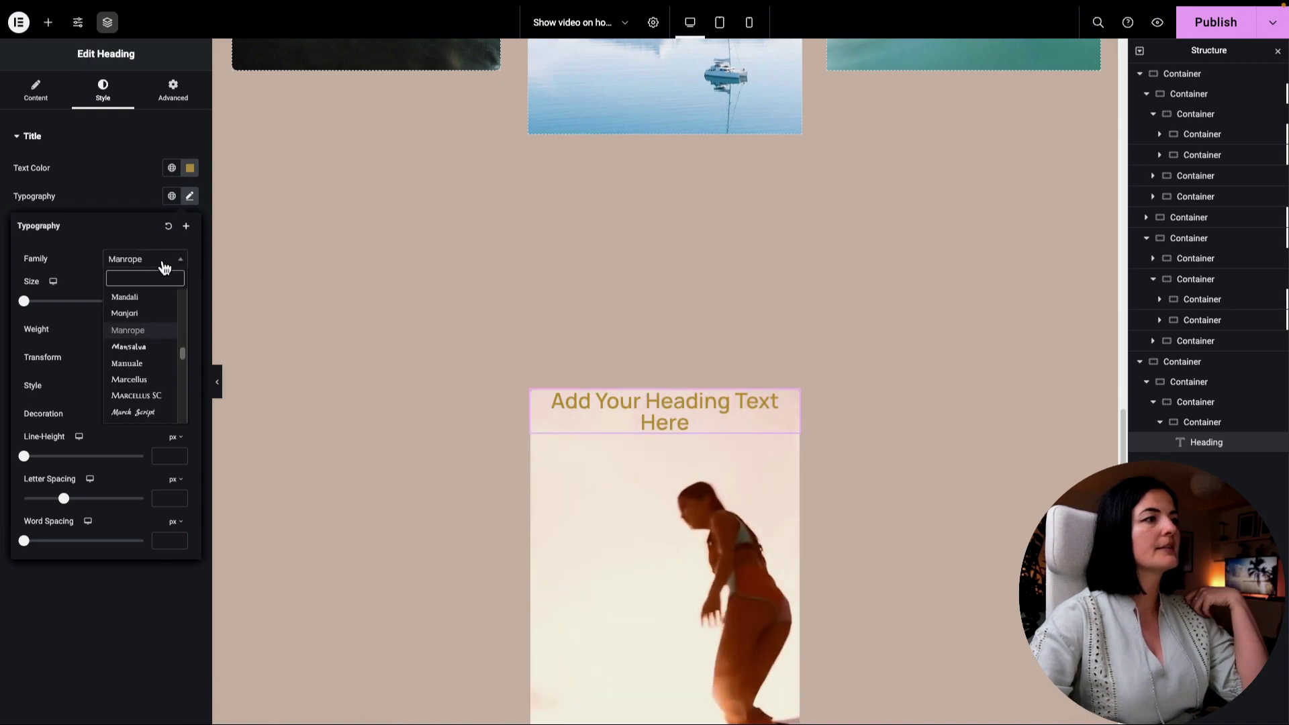
{"action": "left_click", "coordinate": [163, 266]}
{"action": "left_click", "coordinate": [159, 267]}
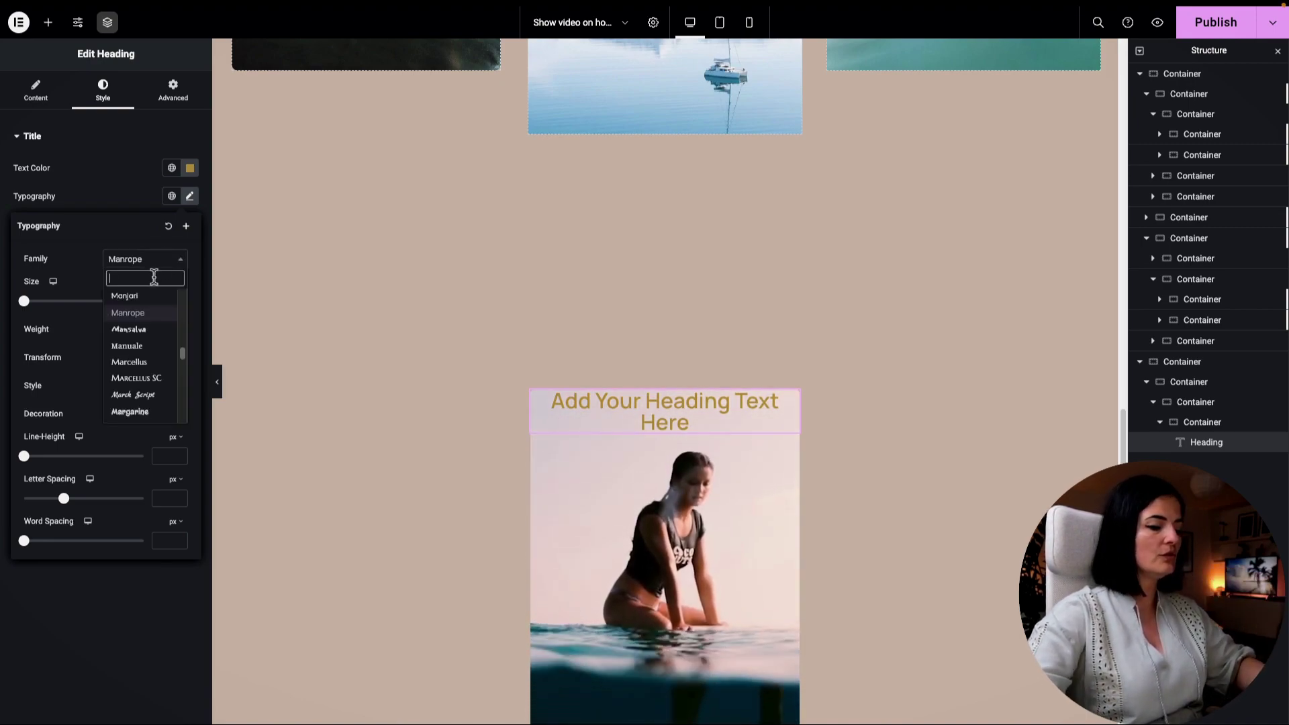
{"action": "type", "text": "eb"}
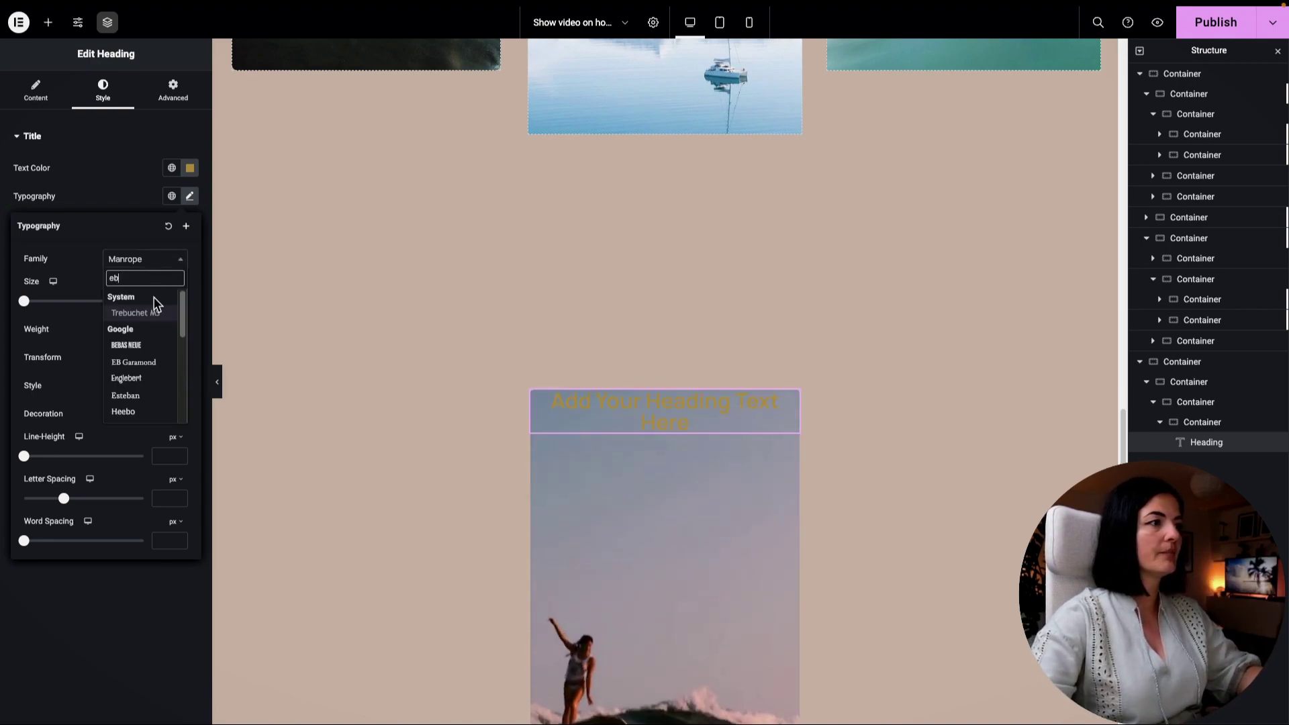
{"action": "left_click", "coordinate": [141, 364]}
{"action": "left_click", "coordinate": [174, 349]}
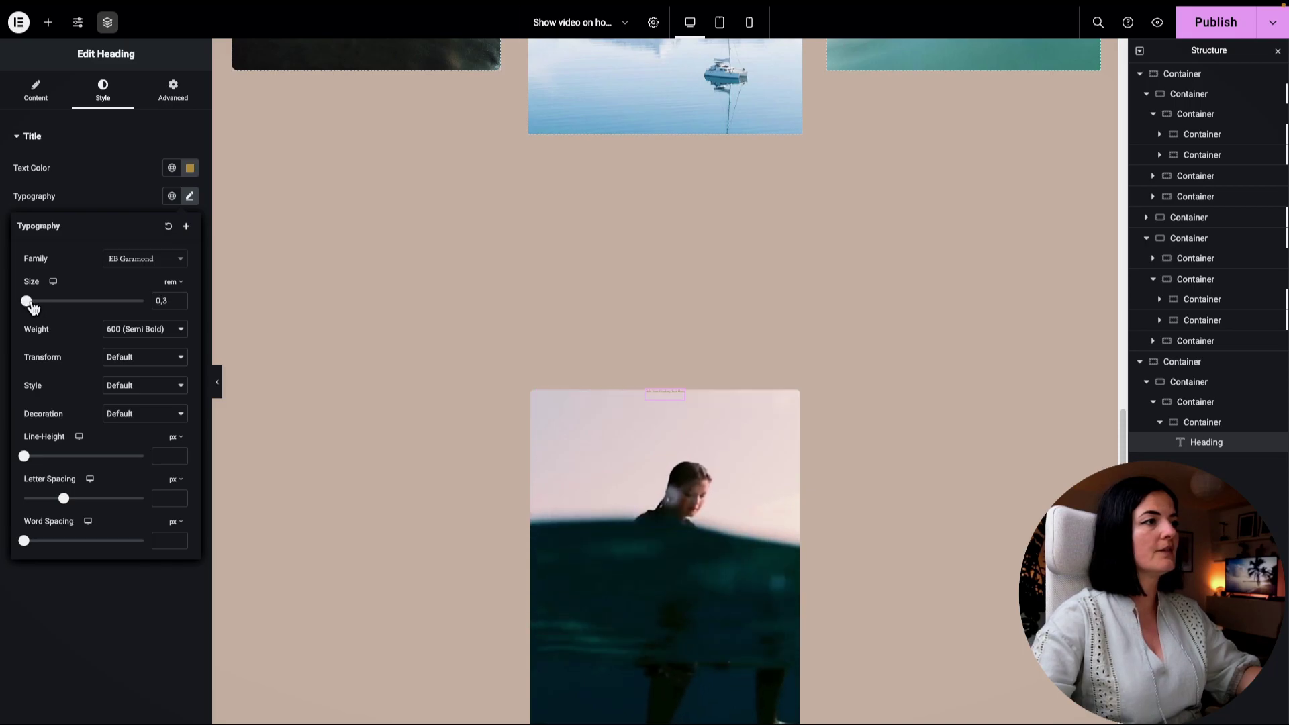
{"action": "left_click_drag", "start_coordinate": [32, 305], "coordinate": [89, 307]}
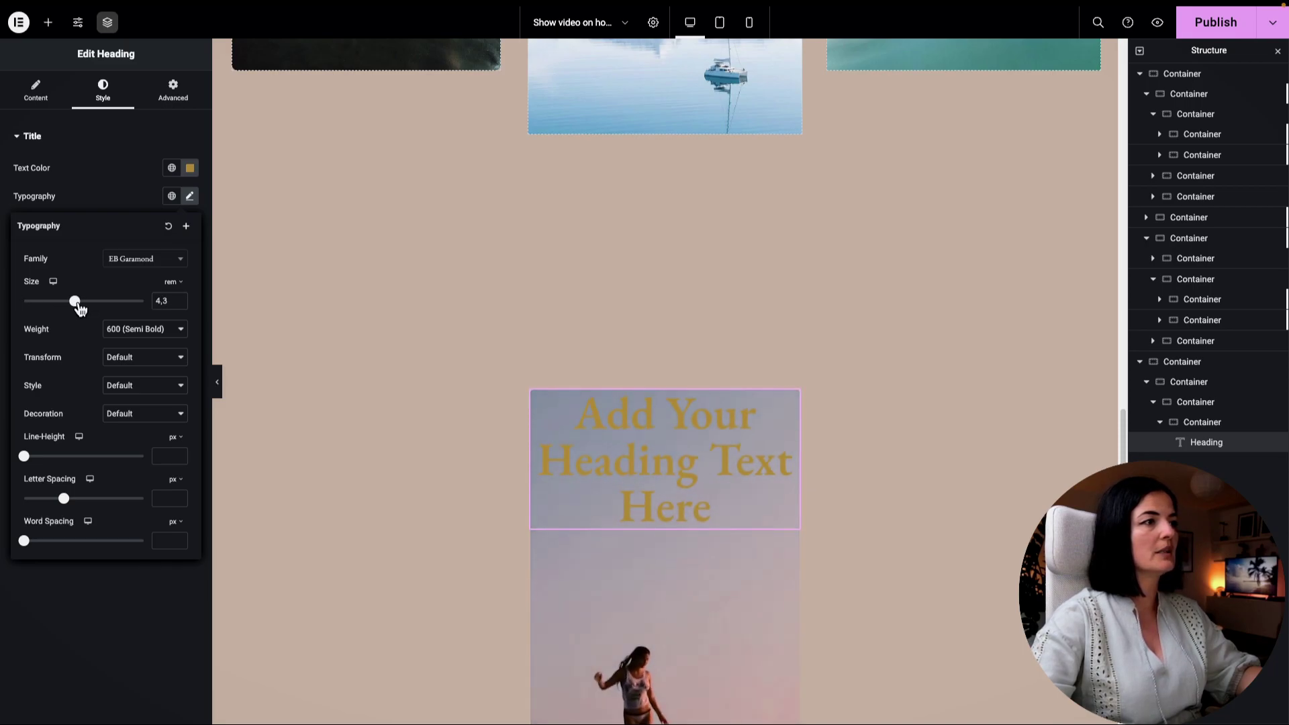
- Replace the heading's placeholder title with GOLF WELLNESS RETREAT
{"action": "left_click", "coordinate": [626, 413]}
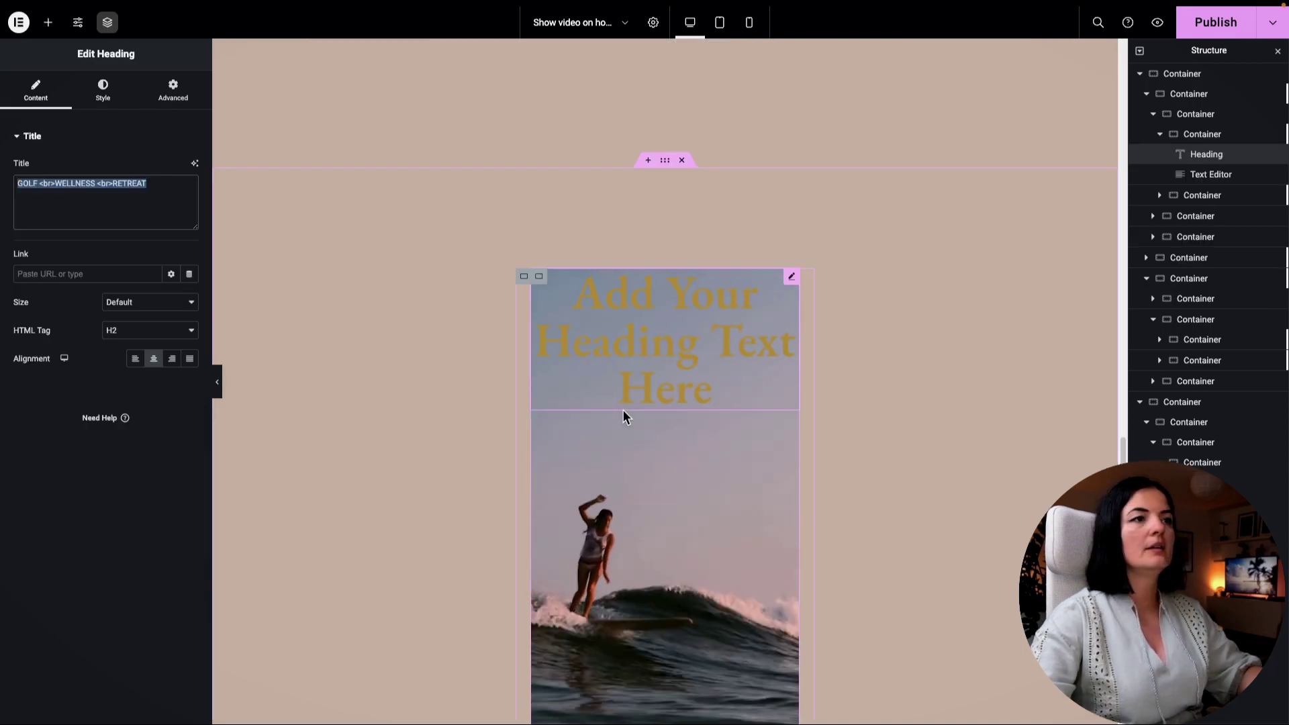
{"action": "left_click", "coordinate": [35, 91]}
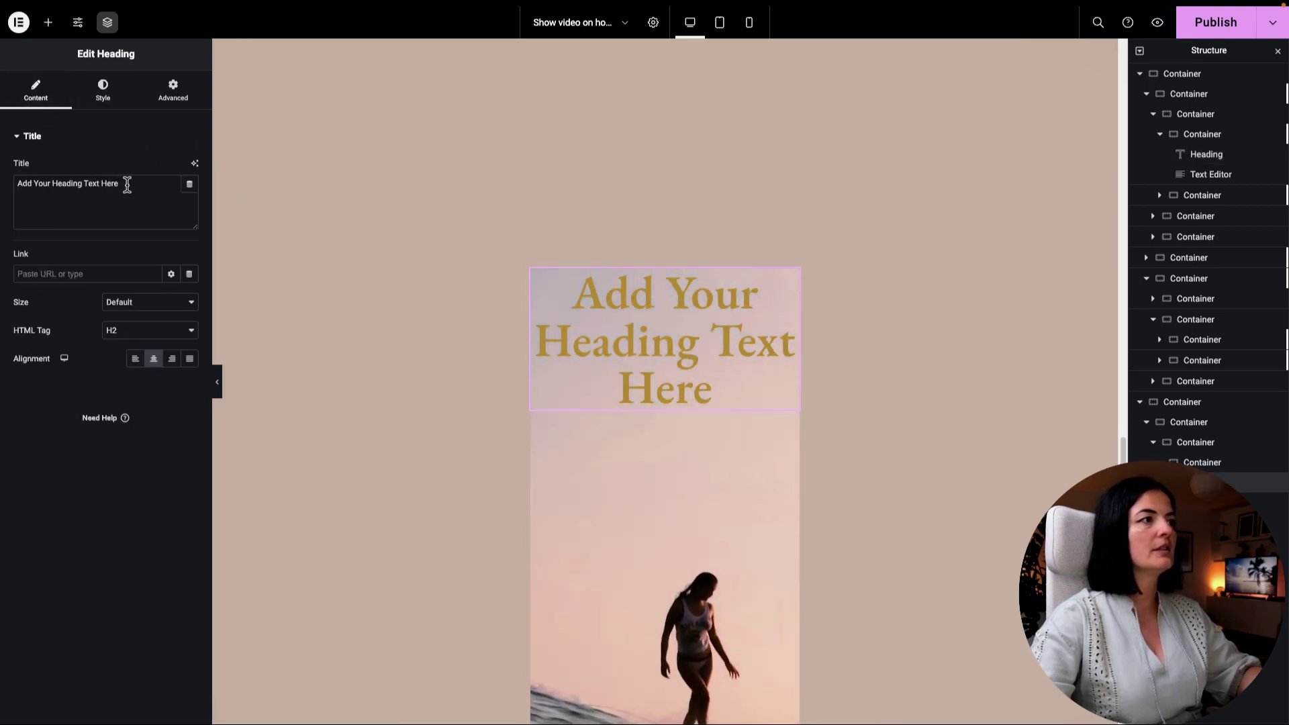
{"action": "left_click_drag", "start_coordinate": [127, 181], "coordinate": [11, 182]}
{"action": "type", "text": "GOLF <br>WELLNESS <br>RETREAT"}
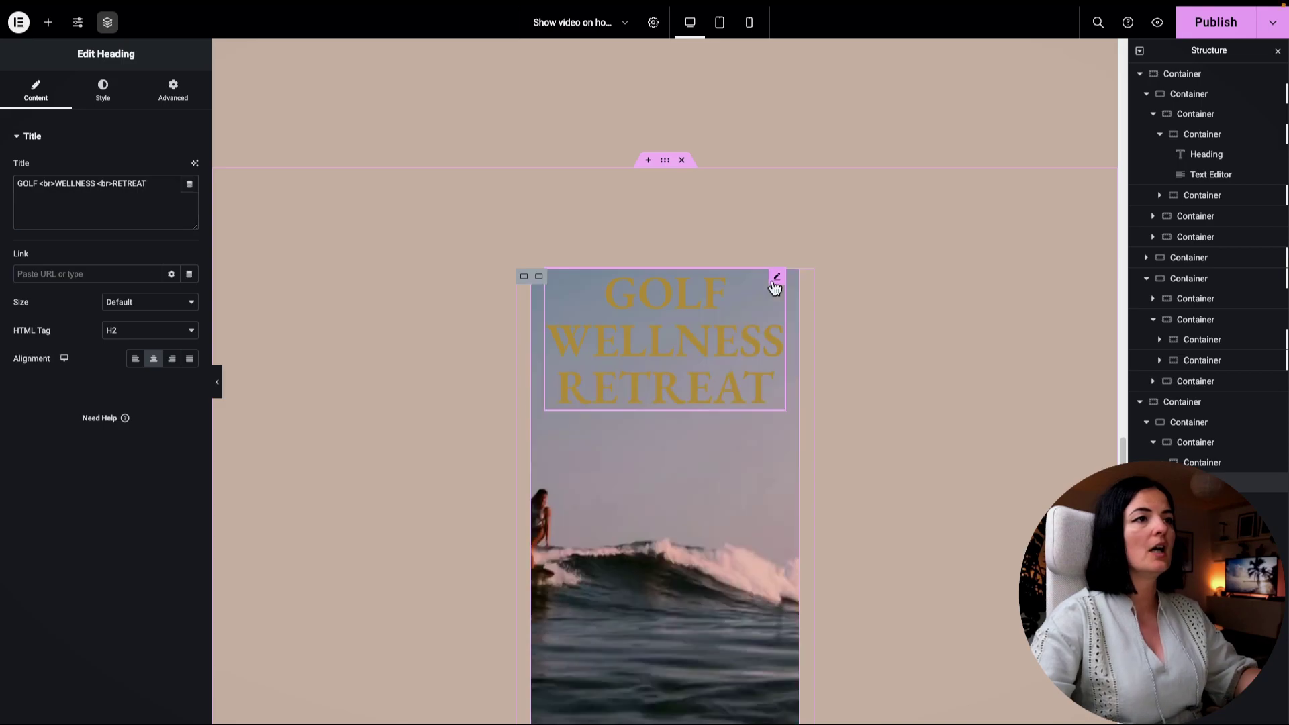
- Apply the site's yellow global colour to the heading text
{"action": "left_click", "coordinate": [176, 94]}
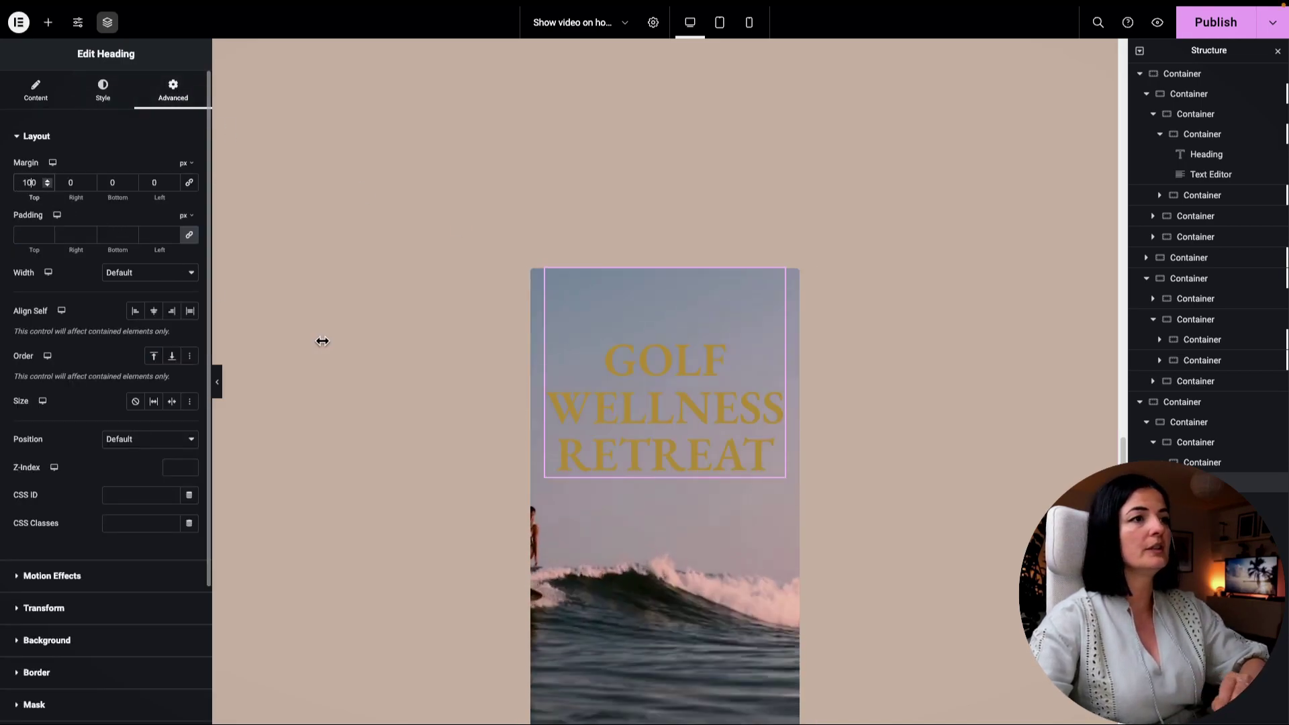
{"action": "left_click", "coordinate": [778, 110]}
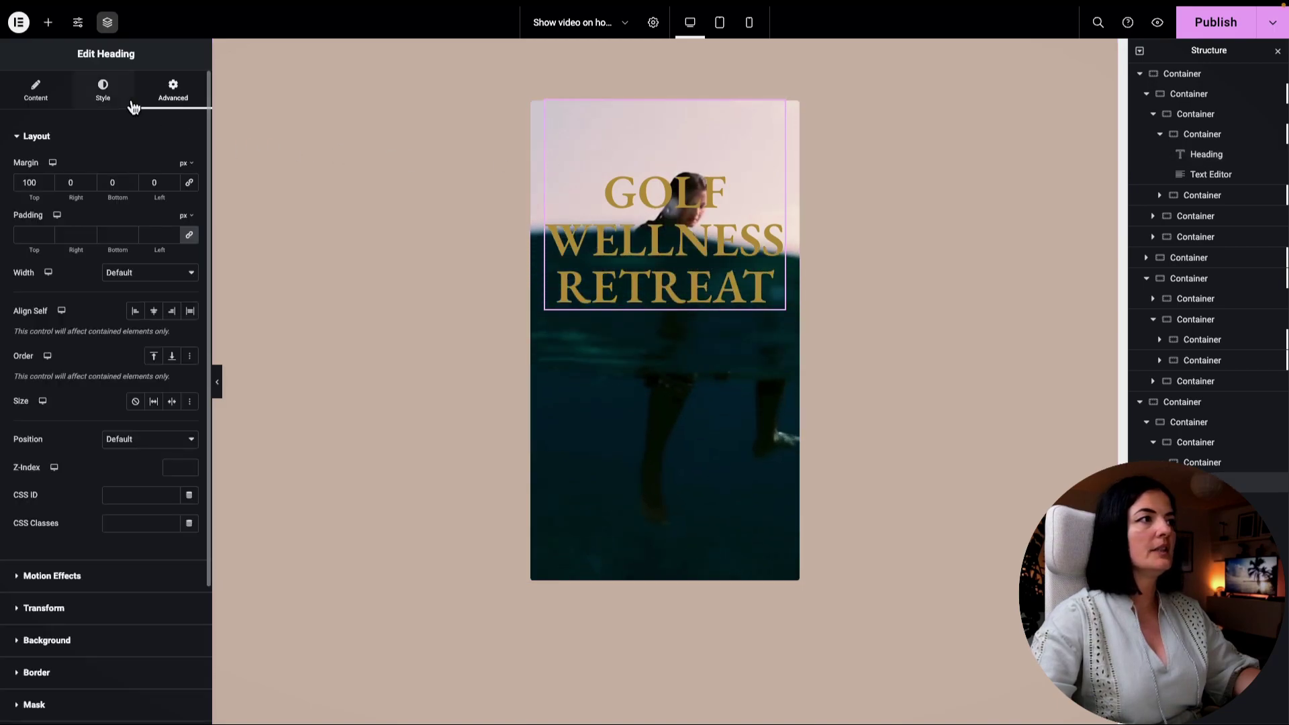
{"action": "left_click", "coordinate": [103, 92]}
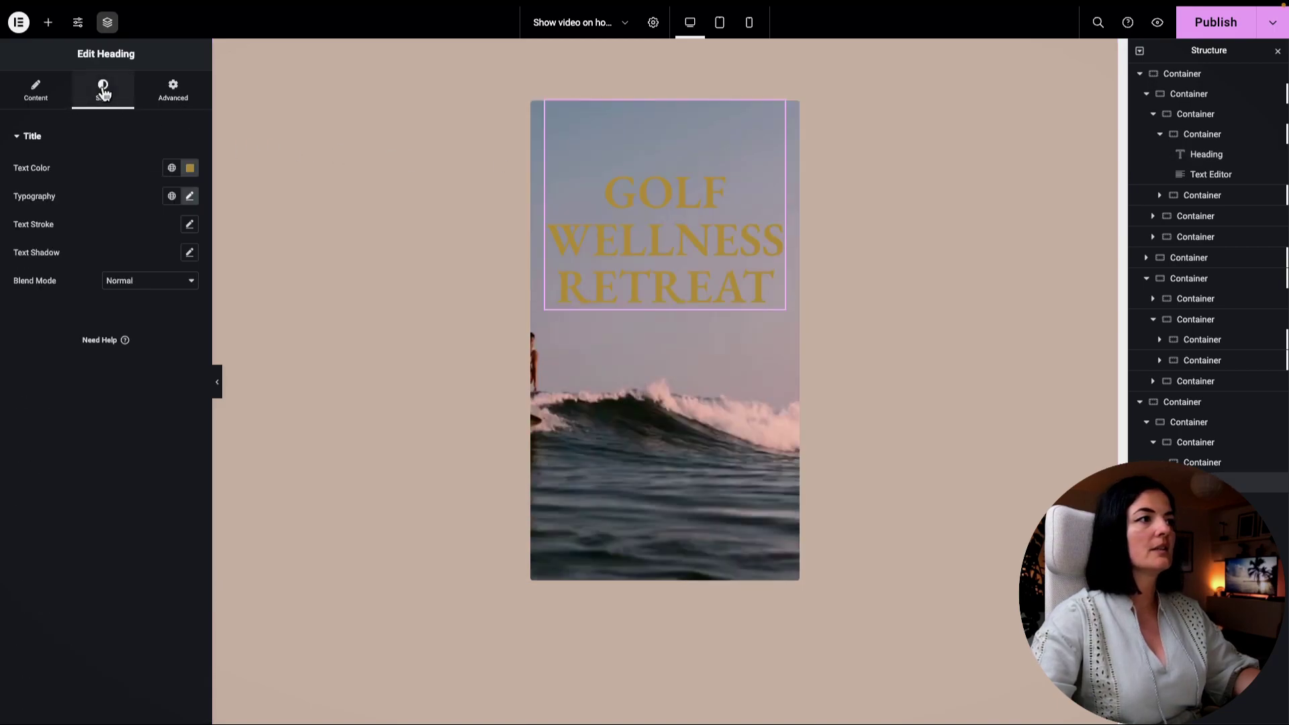
{"action": "left_click", "coordinate": [184, 169]}
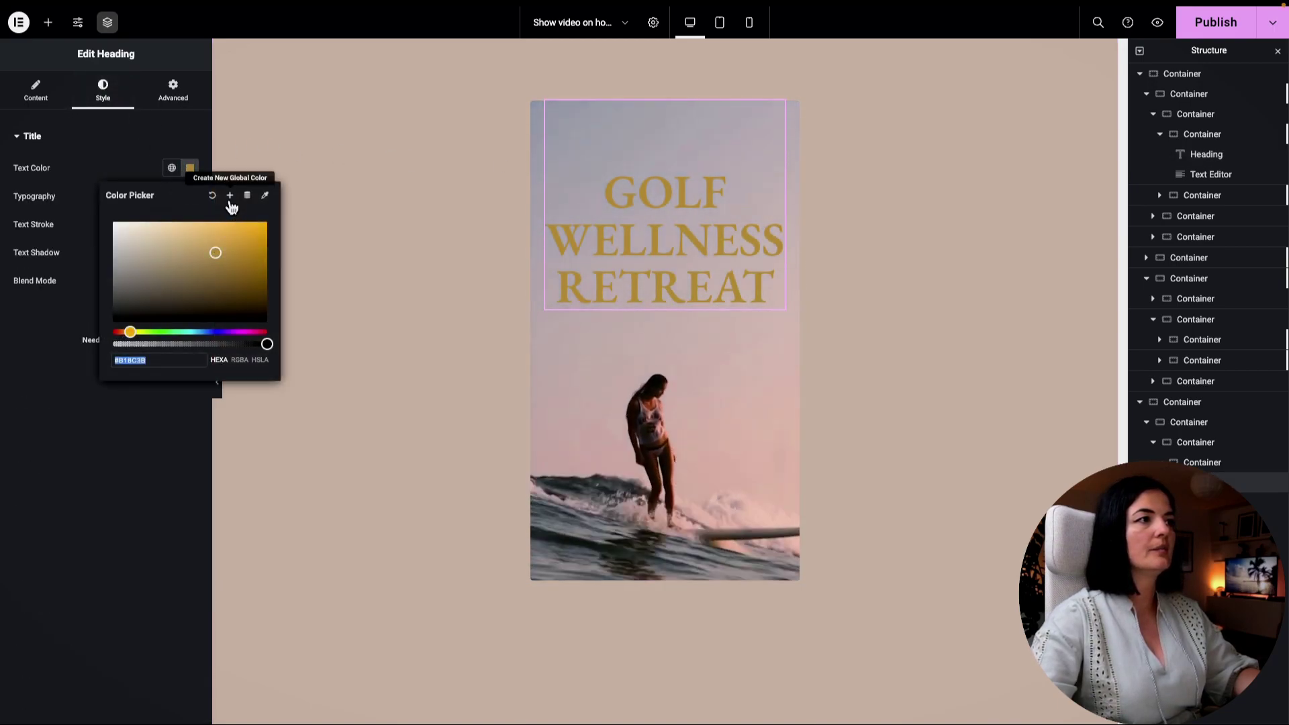
{"action": "left_click", "coordinate": [171, 168]}
{"action": "scroll", "coordinate": [115, 323], "scroll_direction": "down", "scroll_amount": 3}
{"action": "left_click", "coordinate": [58, 374]}
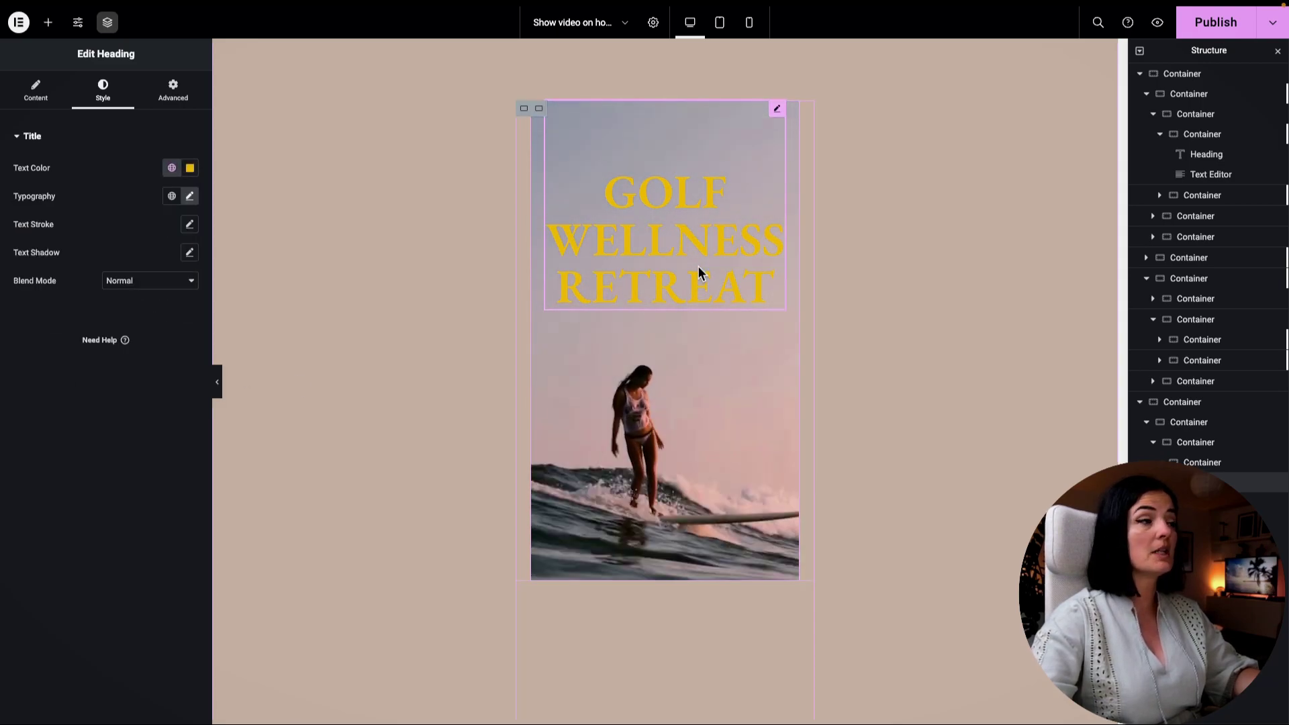
{"action": "left_click", "coordinate": [47, 22]}
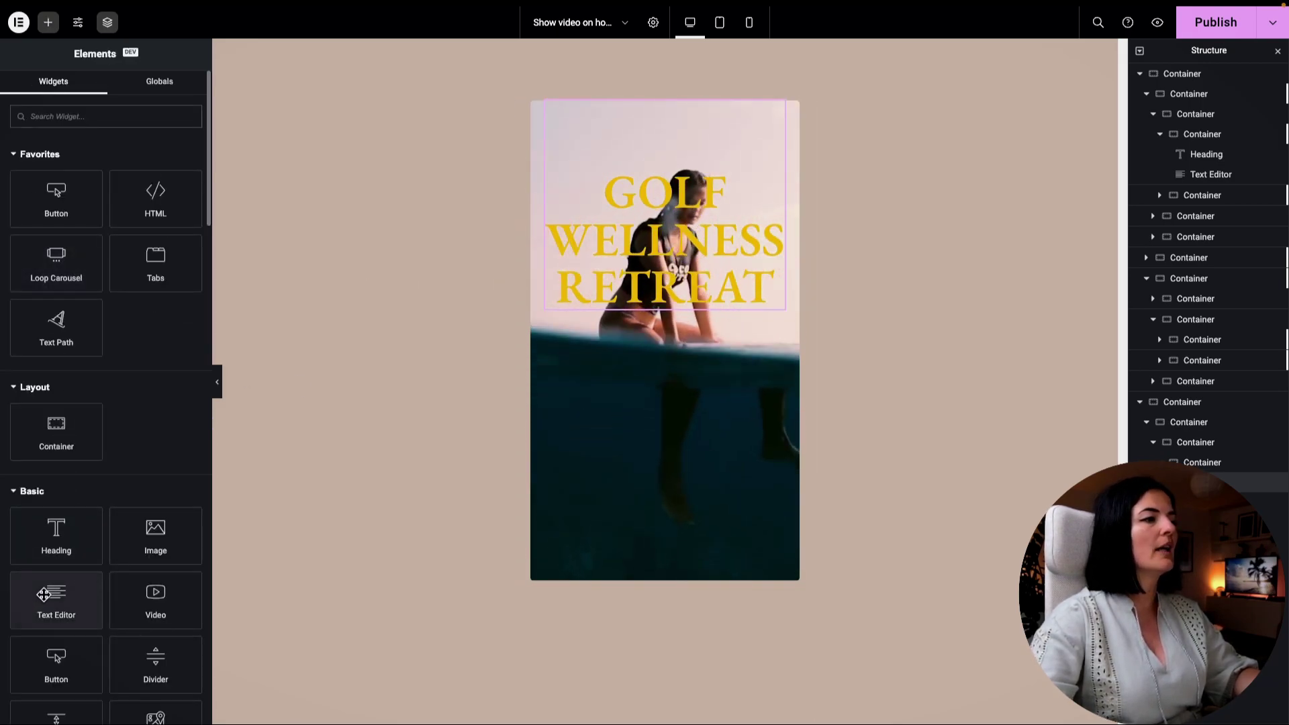
- Add a Text Editor under the heading reading 'Miami, Florida'
{"action": "left_click_drag", "start_coordinate": [56, 598], "coordinate": [589, 301]}
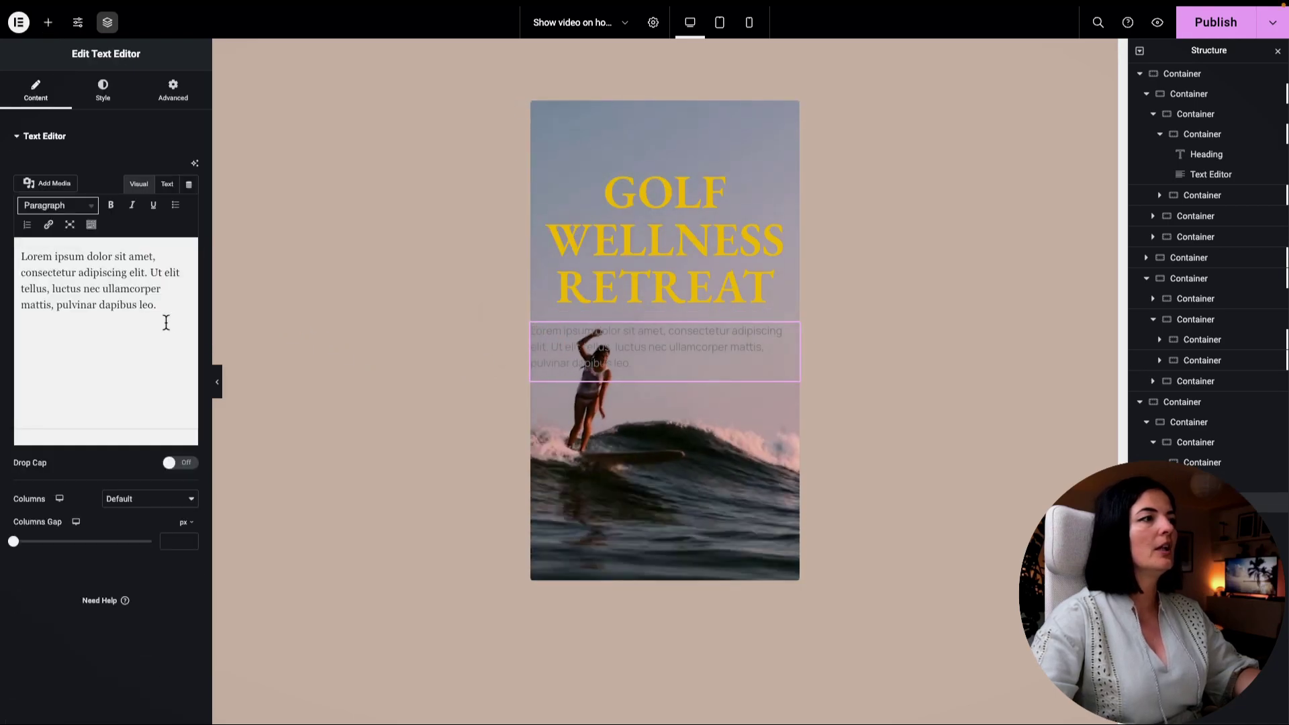
{"action": "left_click_drag", "start_coordinate": [70, 290], "coordinate": [21, 255]}
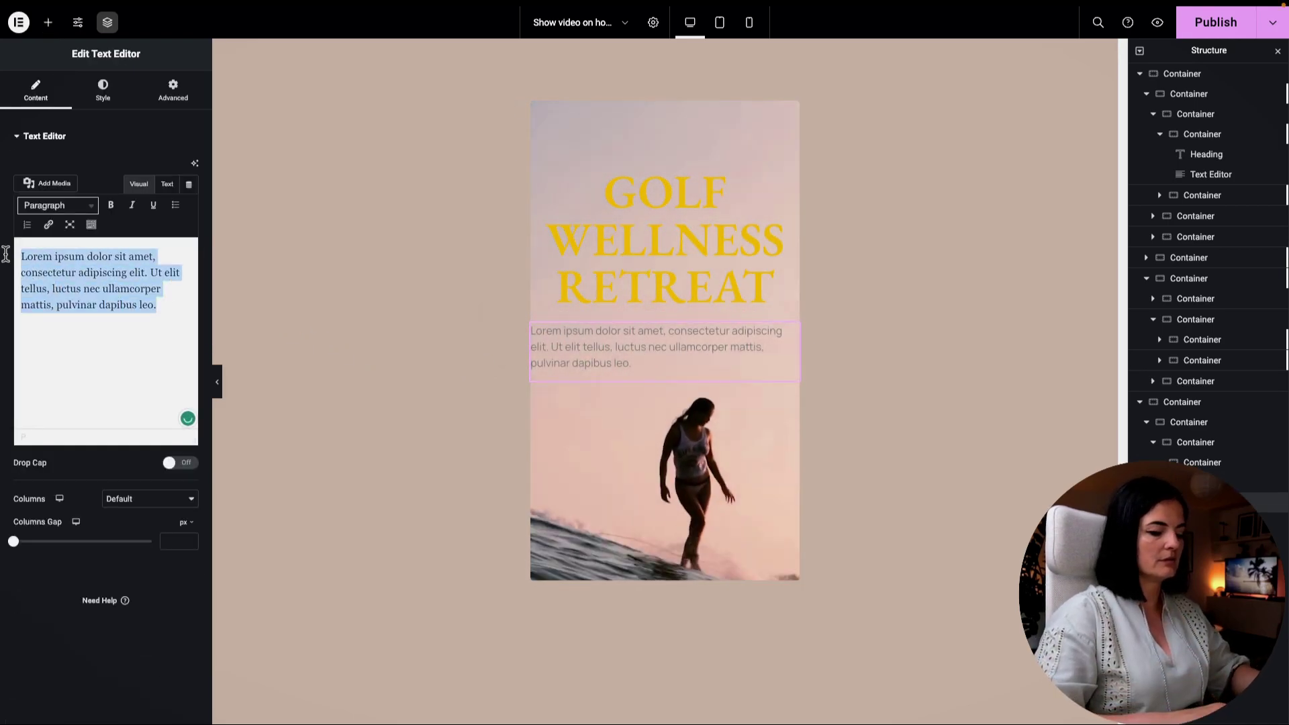
{"action": "key", "text": "Caps_Lock"}
{"action": "type", "text": "M"}
{"action": "key", "text": "Caps_Lock"}
{"action": "type", "text": "iami, "}
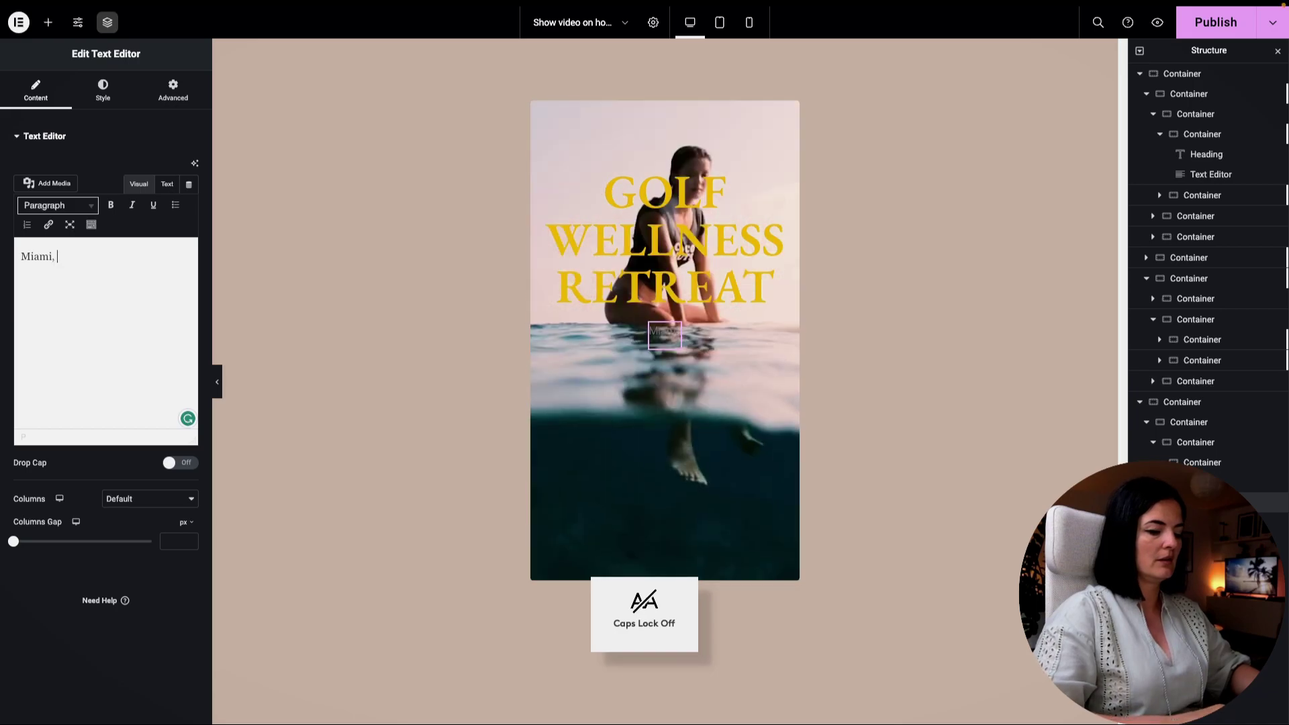
{"action": "type", "text": "Florida"}
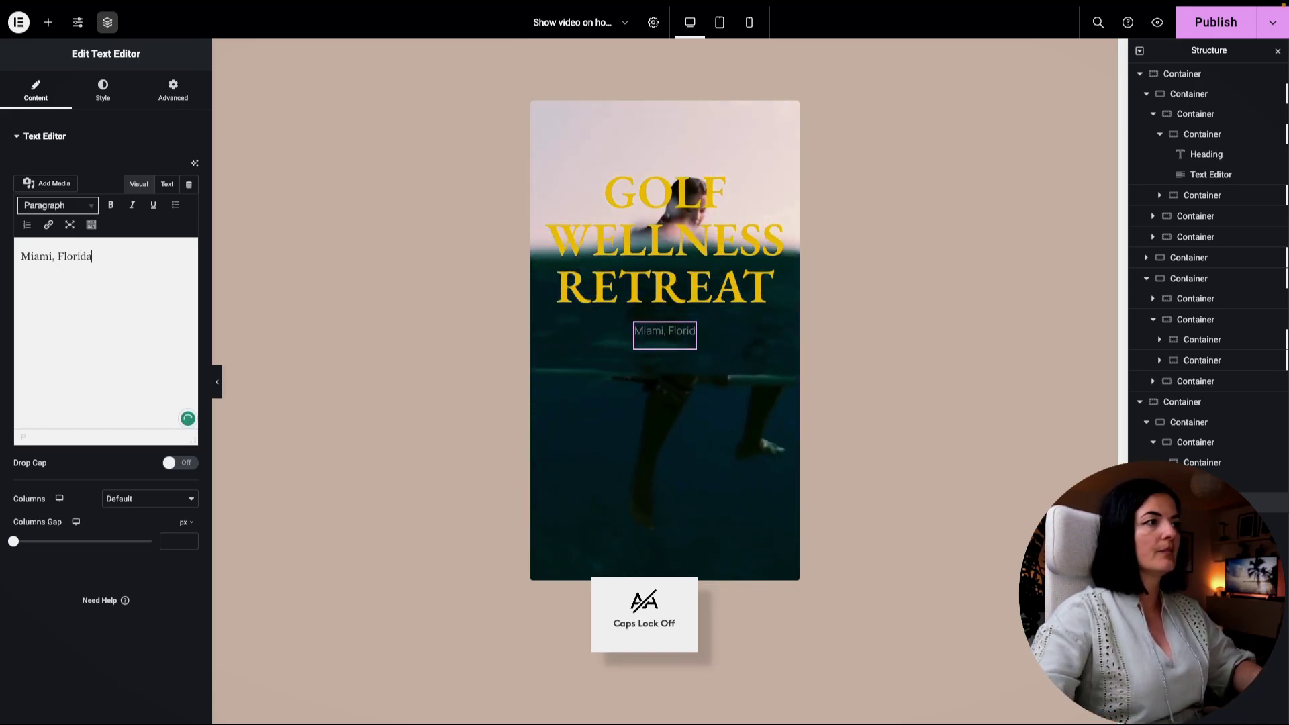
- Keep the location text white and set it in Manrope at about 1.1 rem
{"action": "left_click", "coordinate": [103, 90]}
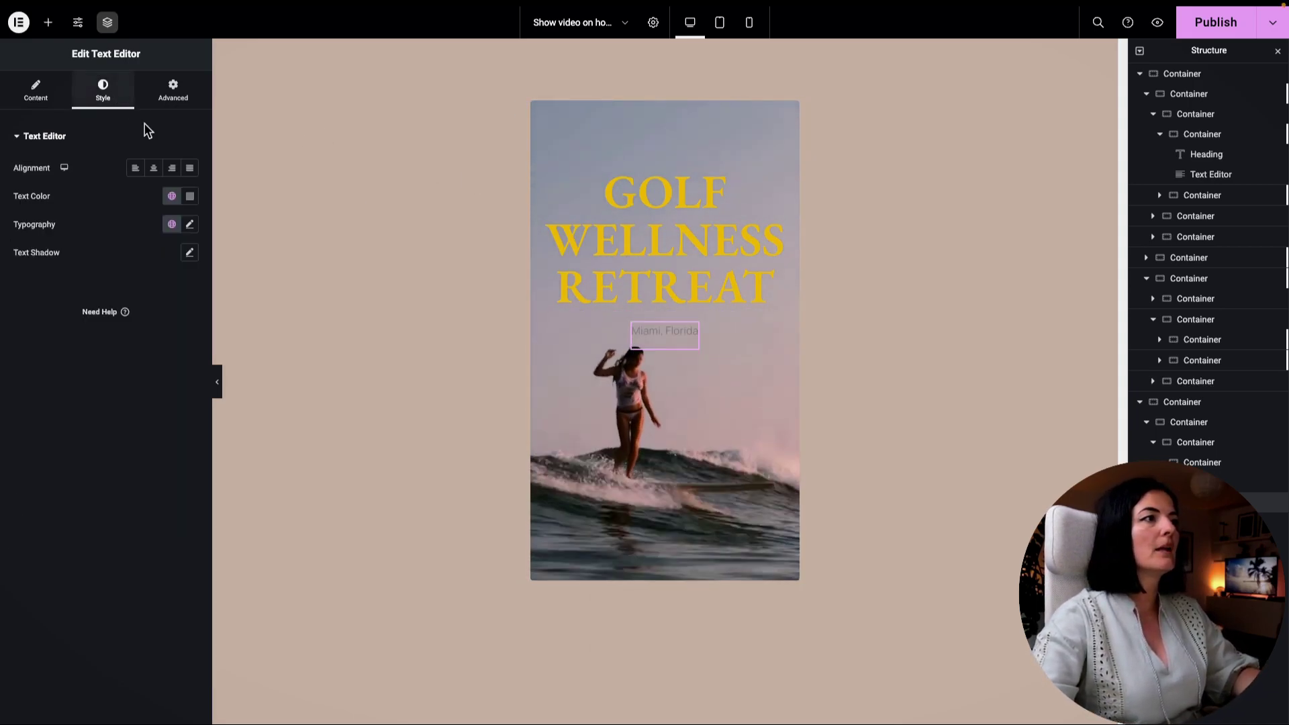
{"action": "left_click", "coordinate": [190, 196]}
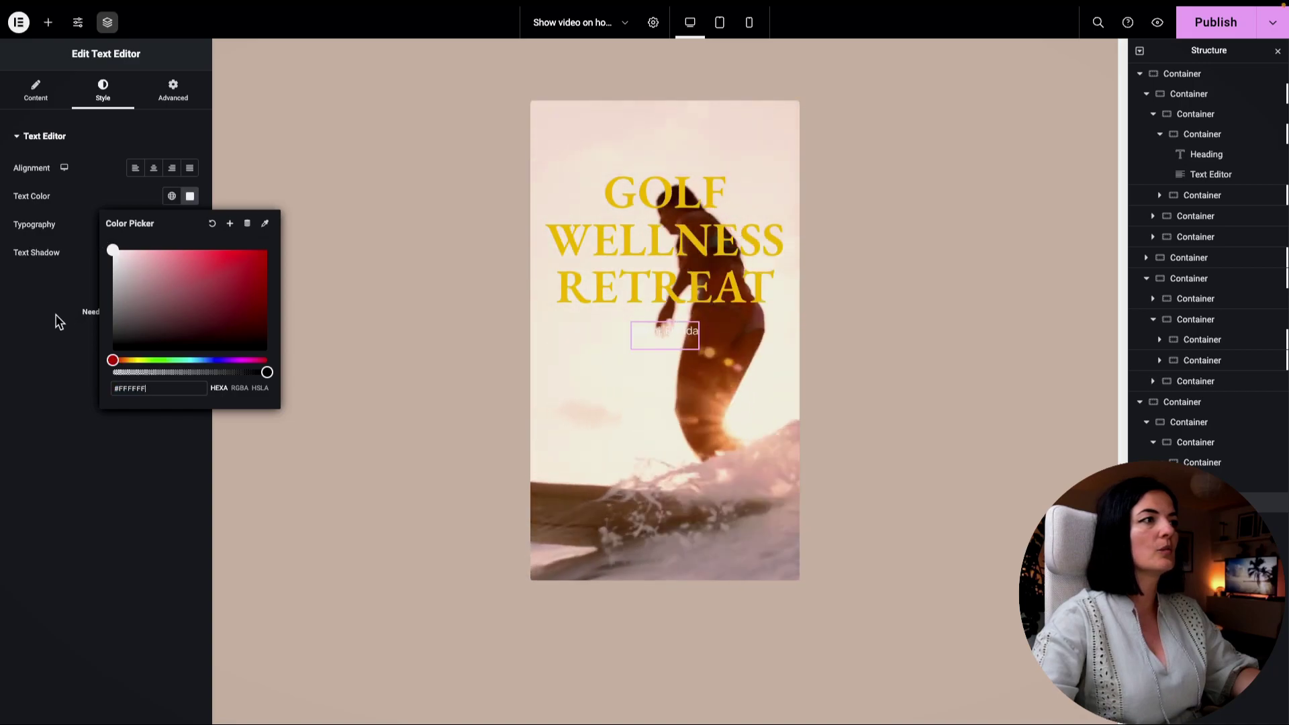
{"action": "left_click", "coordinate": [54, 320]}
{"action": "left_click", "coordinate": [190, 224]}
{"action": "left_click", "coordinate": [150, 286]}
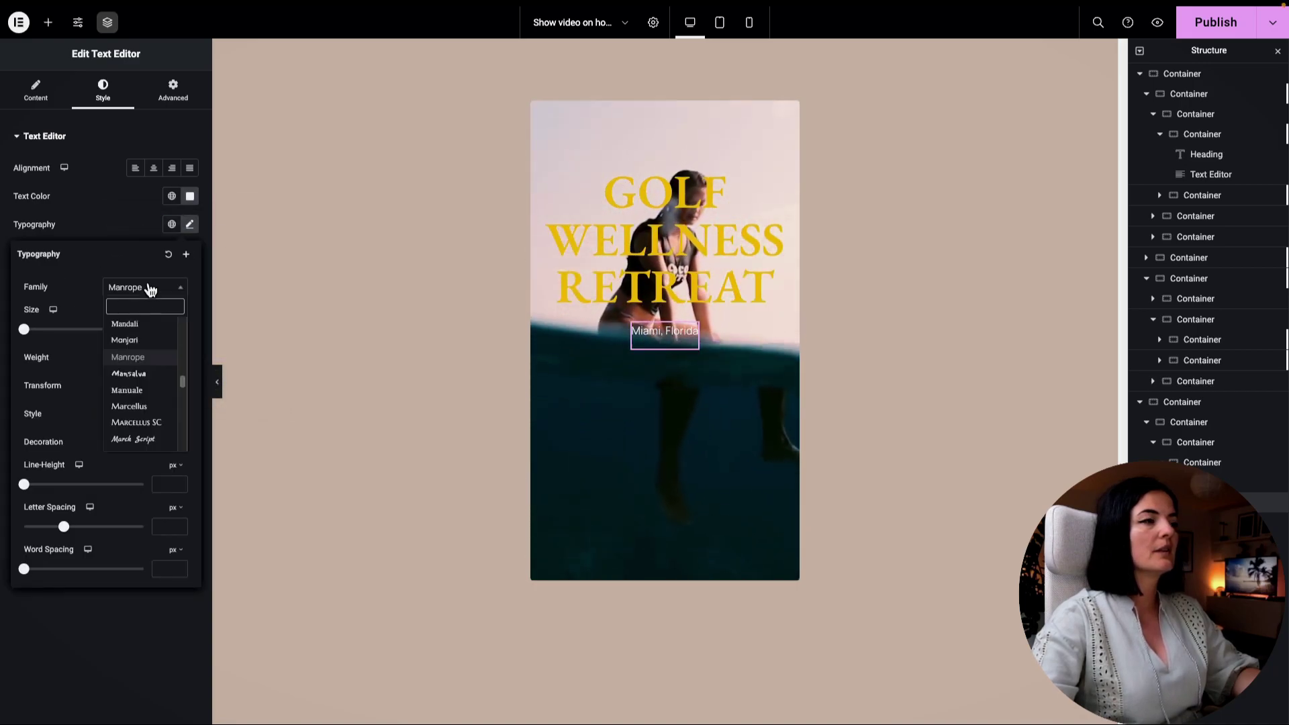
{"action": "left_click", "coordinate": [164, 315]}
{"action": "left_click", "coordinate": [175, 311]}
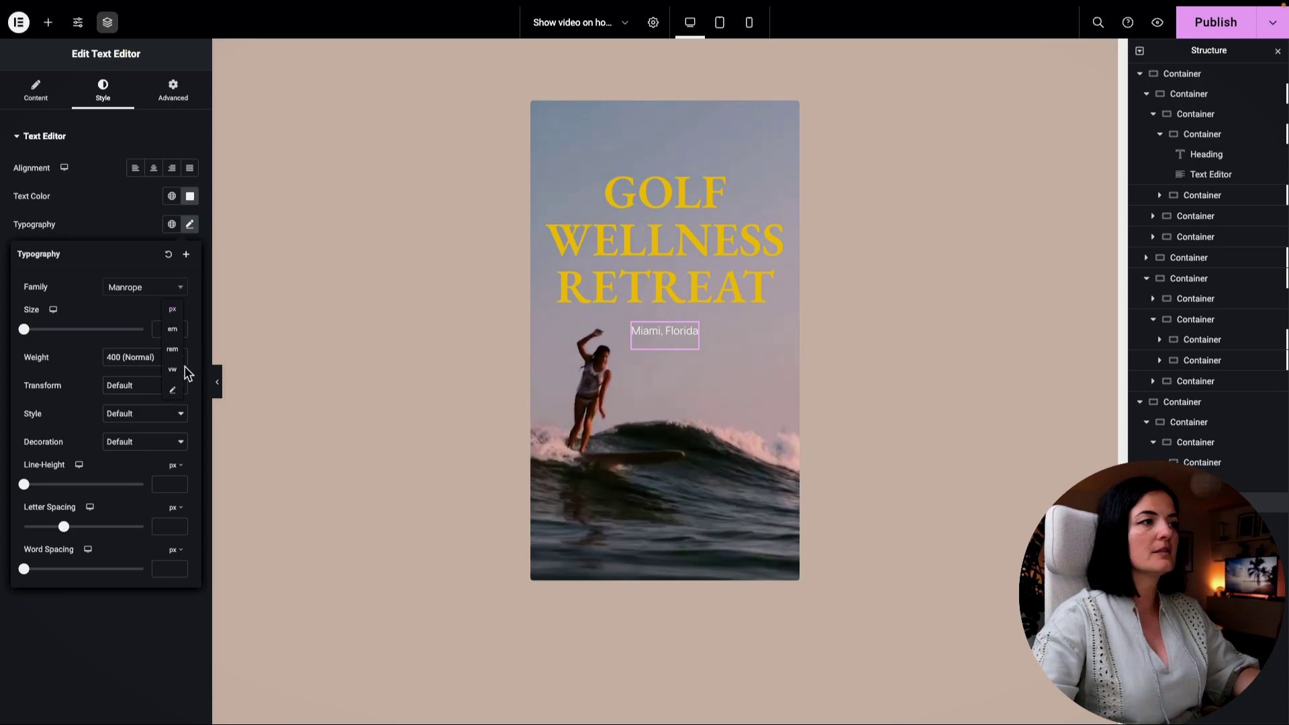
{"action": "left_click", "coordinate": [173, 356]}
{"action": "left_click_drag", "start_coordinate": [25, 330], "coordinate": [39, 331]}
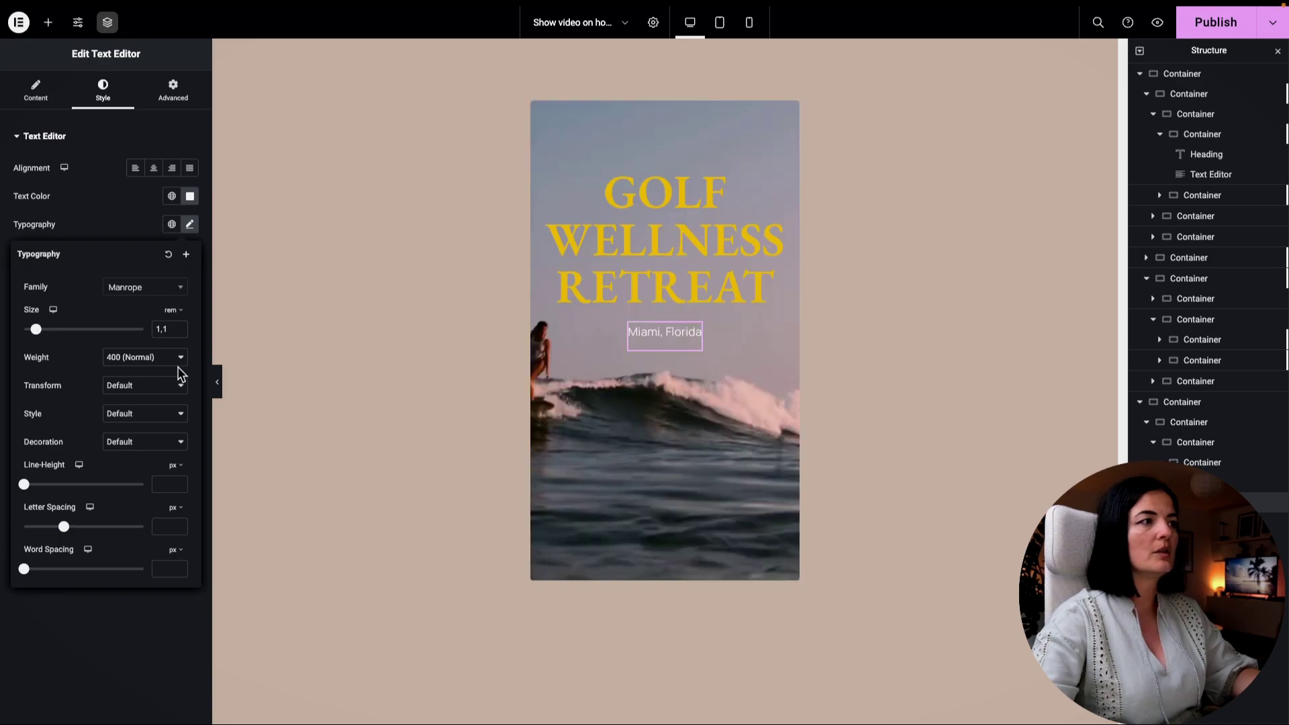
- Make the location text semi-bold (600) and save the page
{"action": "left_click", "coordinate": [165, 358]}
{"action": "left_click", "coordinate": [137, 386]}
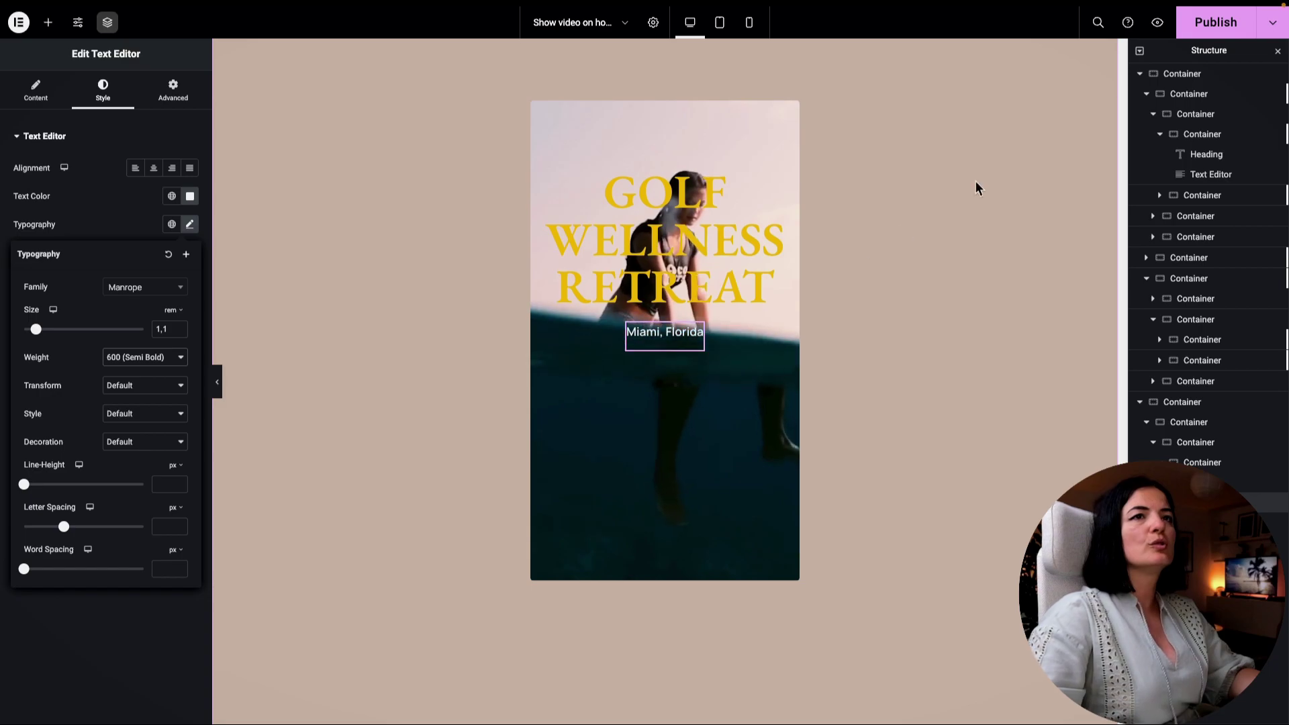
{"action": "key", "text": "ctrl+s"}
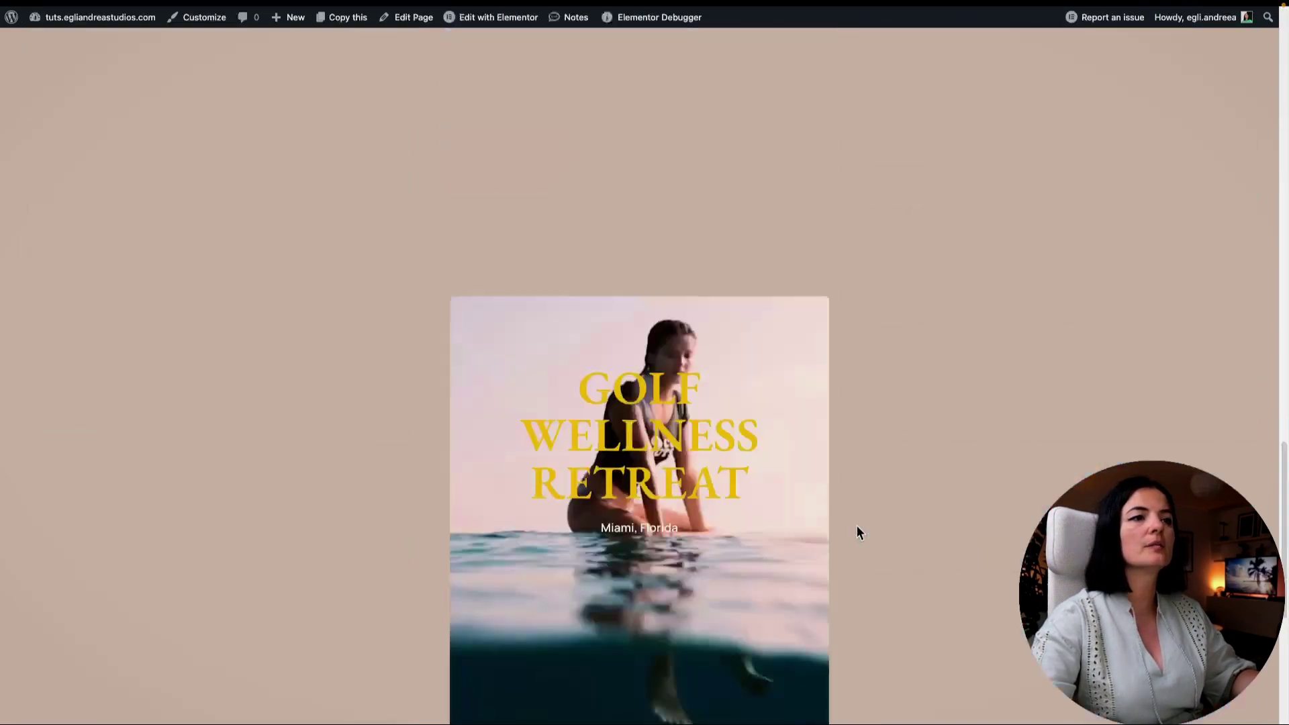
- Check the live Golf Wellness Retreat card with its Miami, Florida subtitle, then return to the editor
{"action": "scroll", "coordinate": [857, 526], "scroll_direction": "down", "scroll_amount": 5}
{"action": "scroll", "coordinate": [857, 526], "scroll_direction": "up", "scroll_amount": 4}
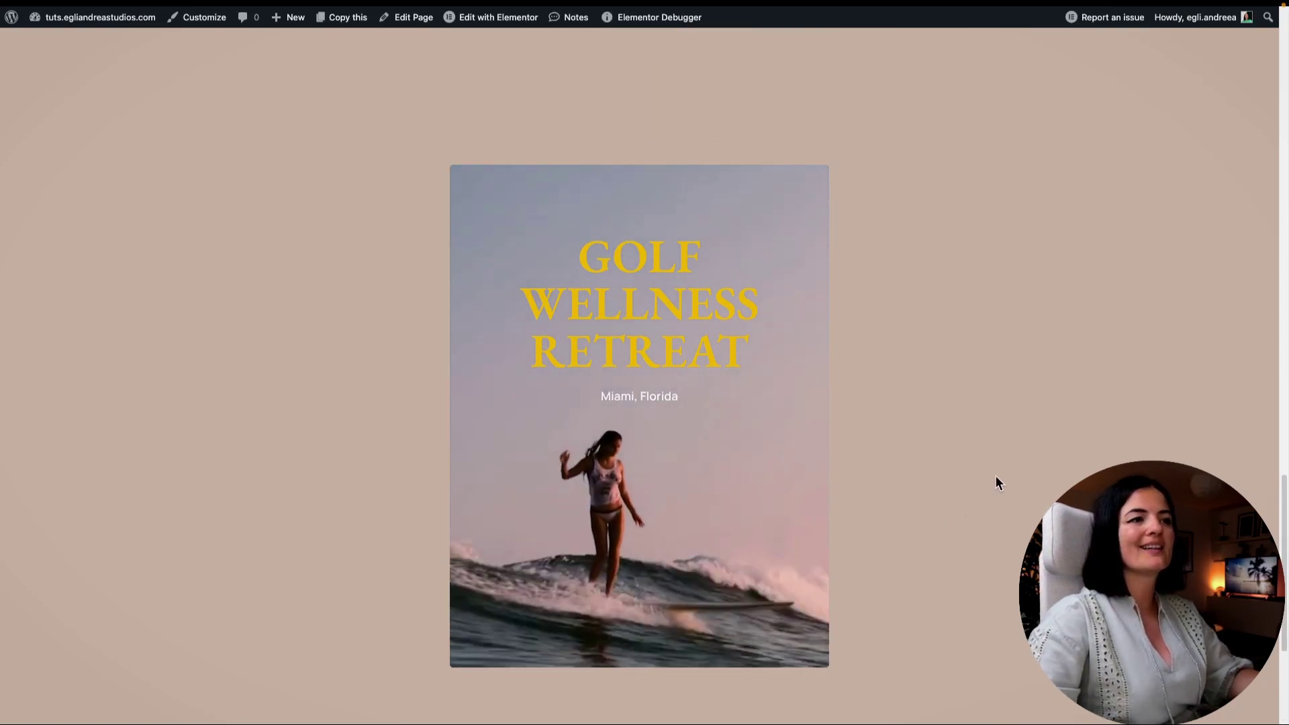
{"action": "mouse_move", "coordinate": [4, 336]}
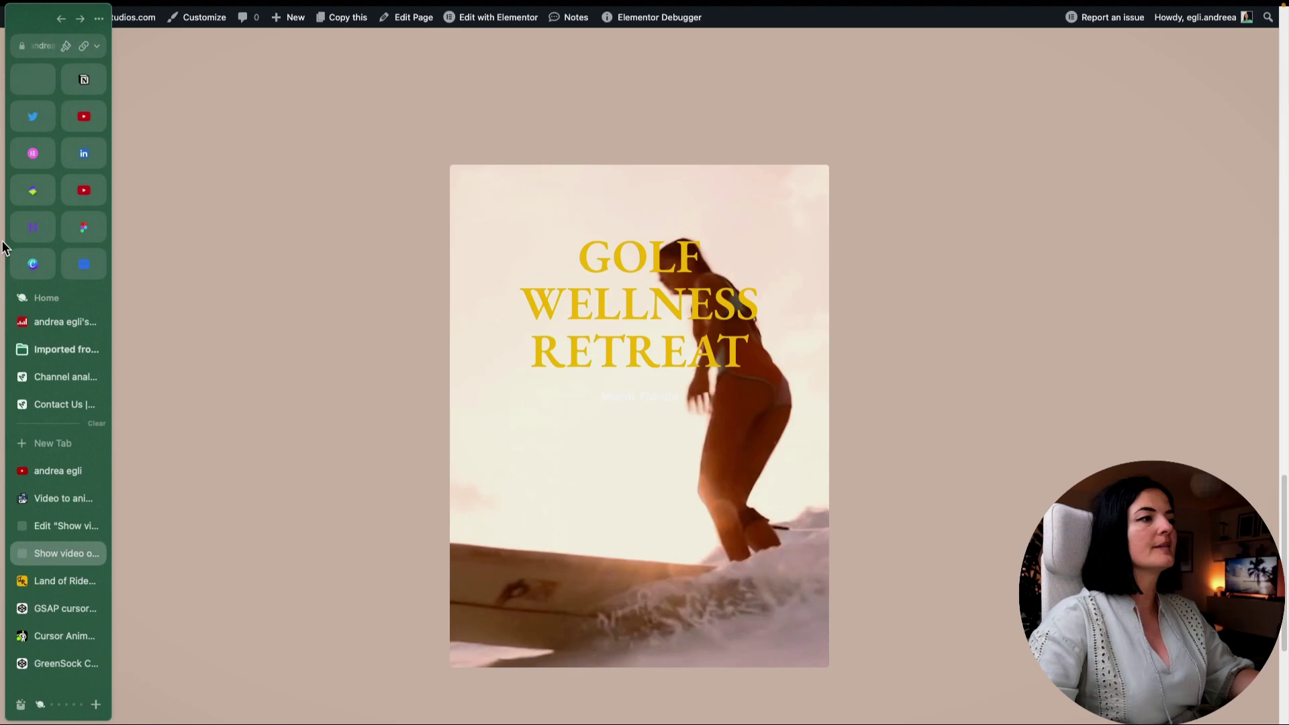
{"action": "left_click", "coordinate": [50, 531]}
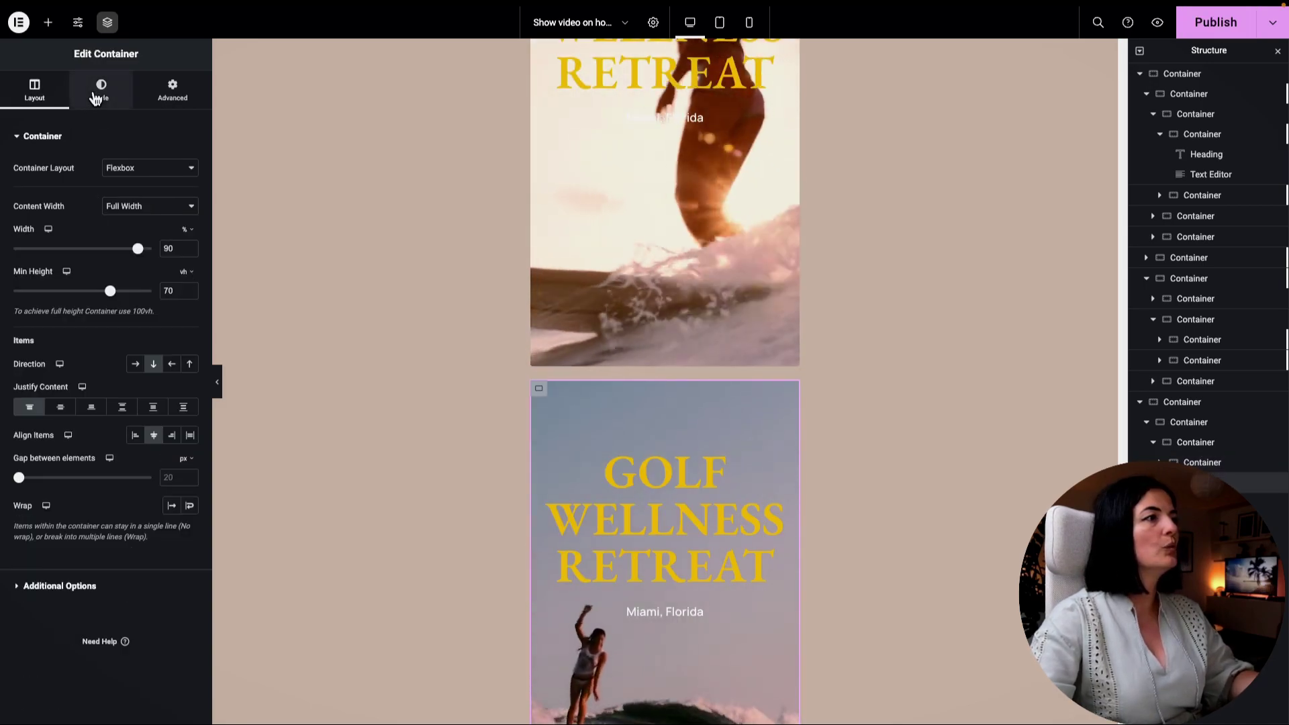
- Publish the page with the duplicated Golf Wellness Retreat card and reload the editor
{"action": "left_click", "coordinate": [101, 90]}
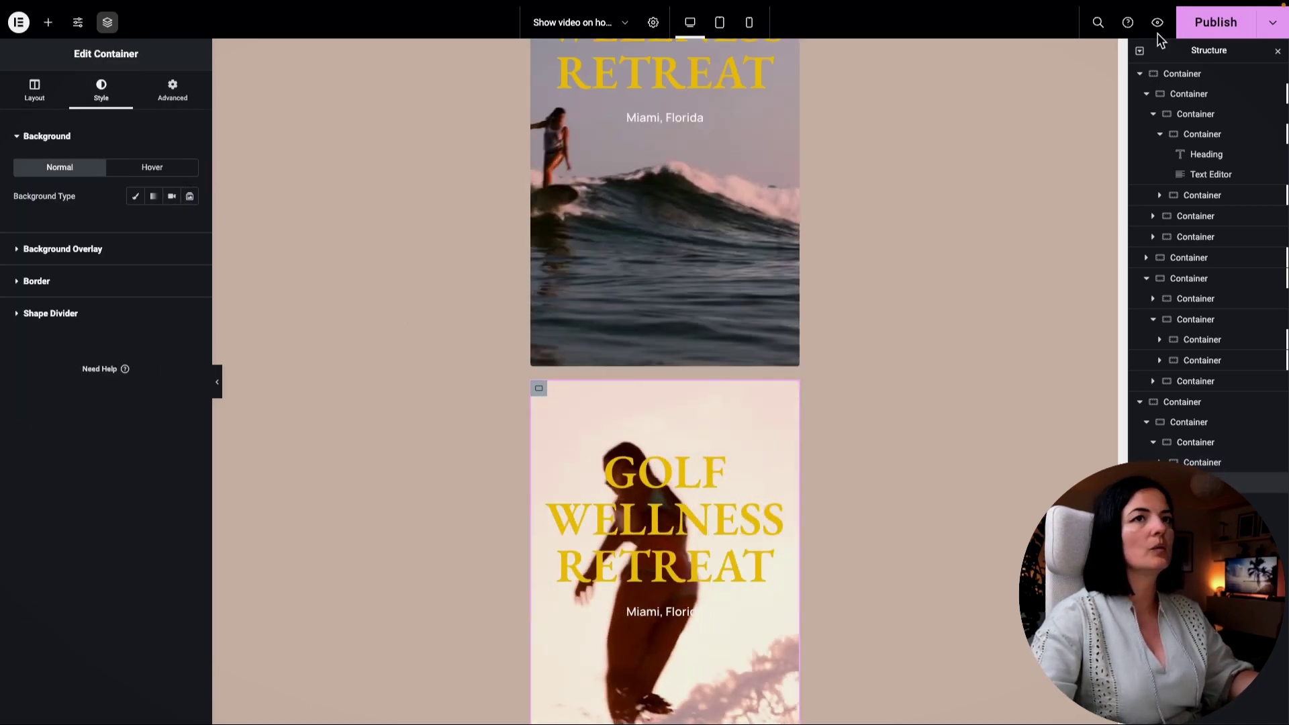
{"action": "left_click", "coordinate": [1215, 23]}
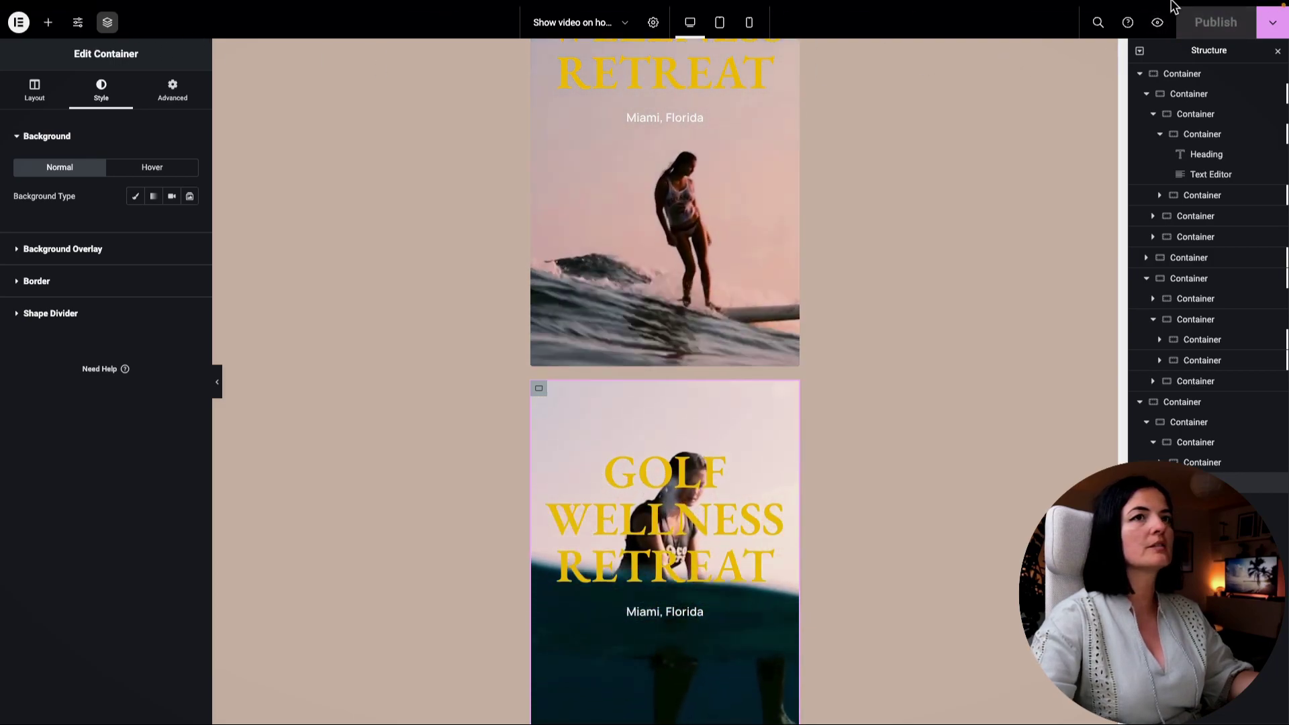
{"action": "mouse_move", "coordinate": [3, 168]}
{"action": "right_click", "coordinate": [35, 42]}
{"action": "left_click", "coordinate": [72, 55]}
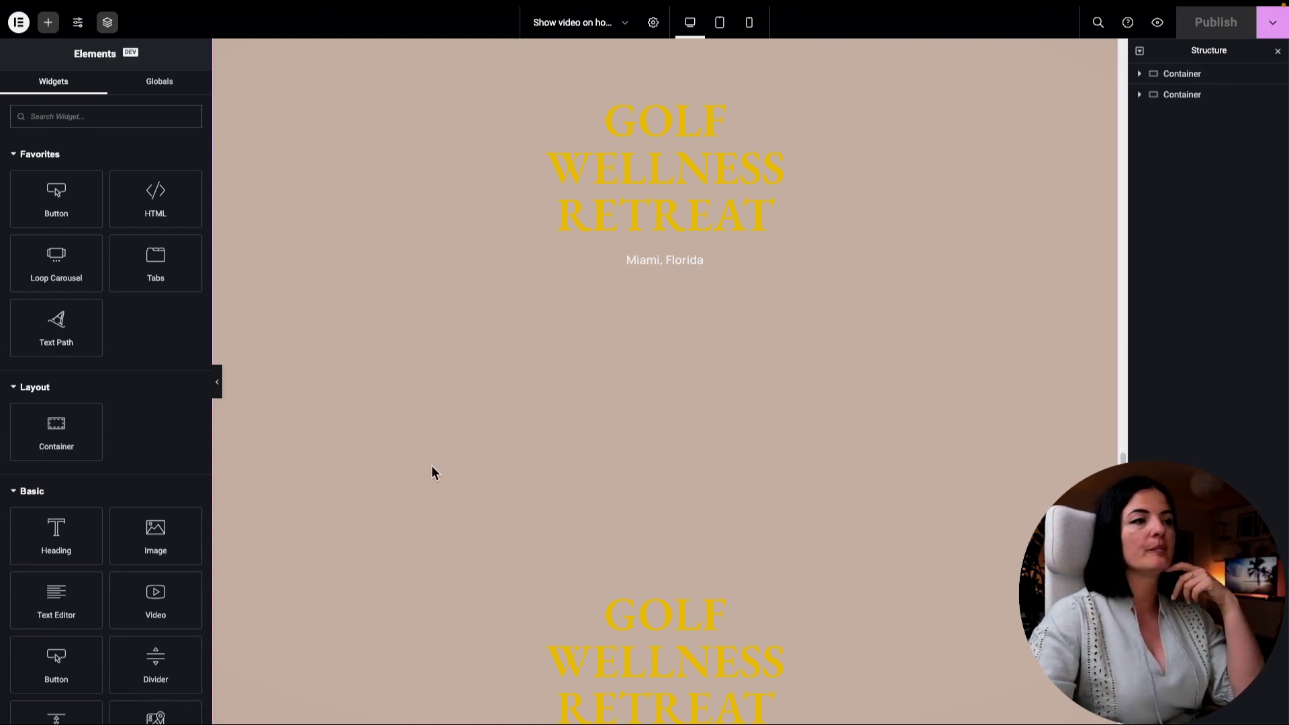
- Give the second card's container a Classic background overlay using the surfer-between-palms photo
{"action": "scroll", "coordinate": [432, 473], "scroll_direction": "down", "scroll_amount": 2}
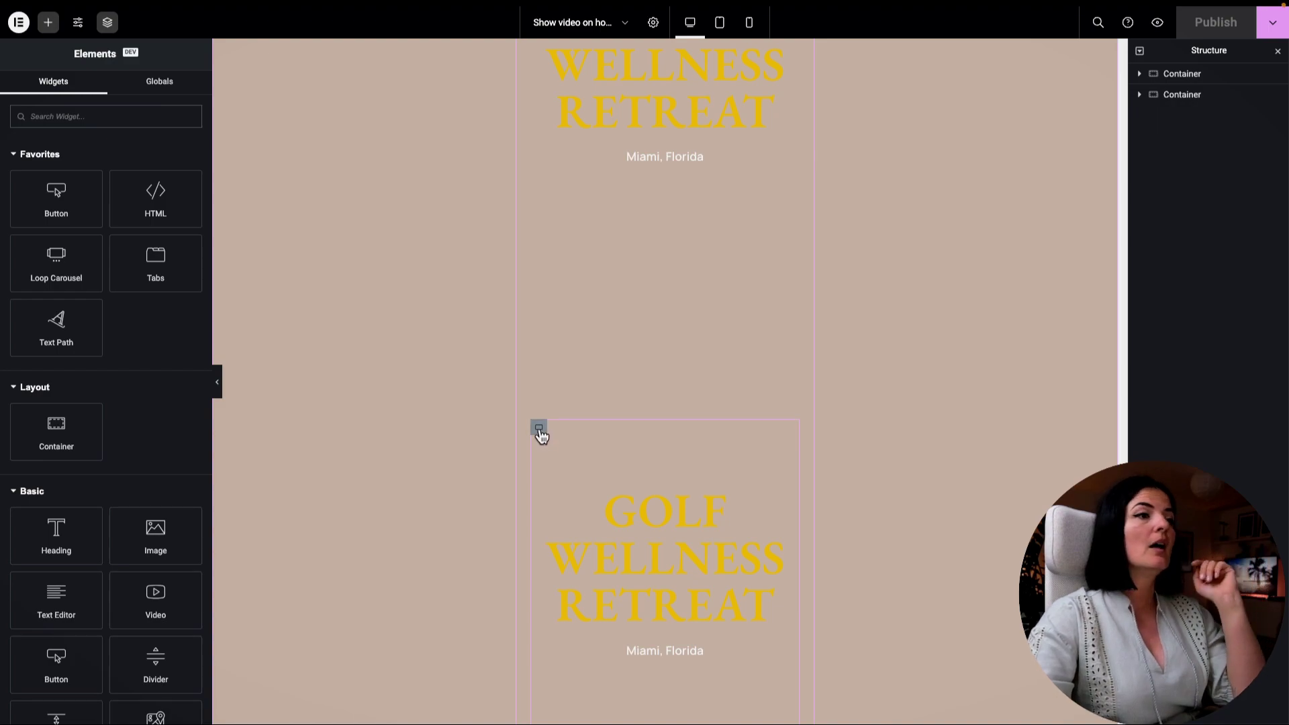
{"action": "left_click", "coordinate": [539, 430]}
{"action": "left_click", "coordinate": [105, 99]}
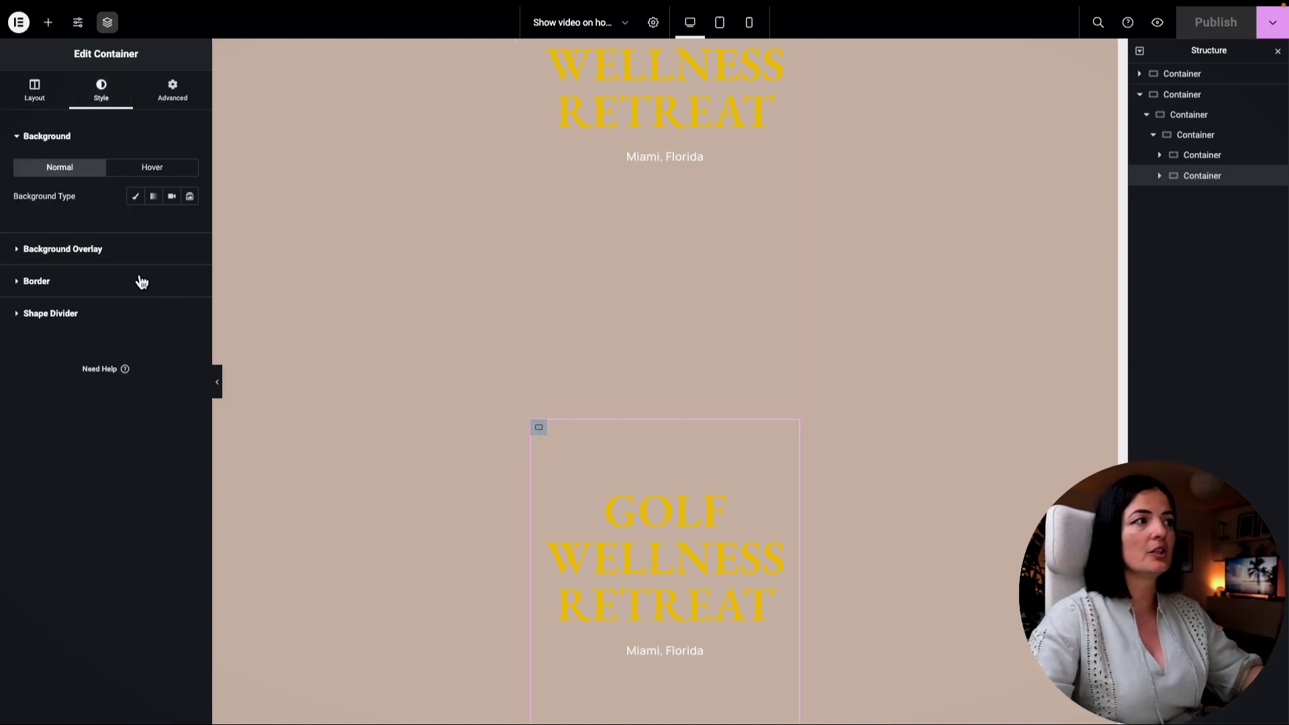
{"action": "left_click", "coordinate": [95, 249]}
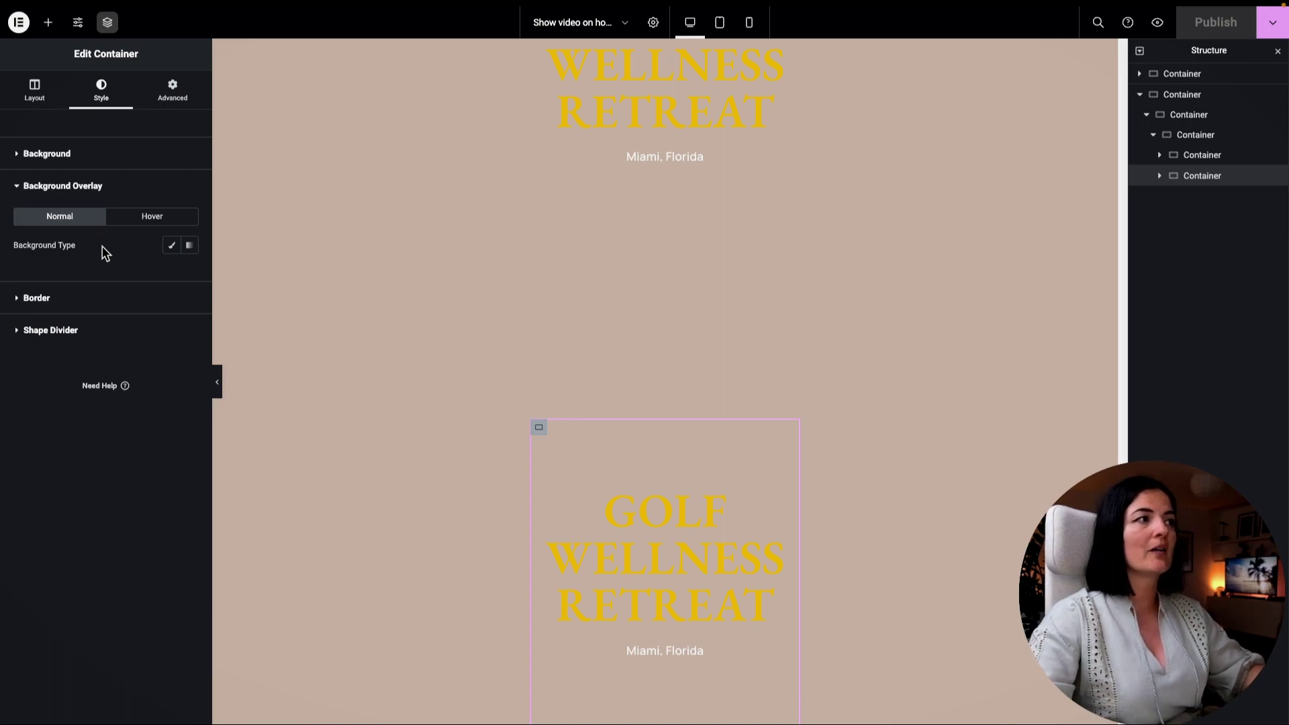
{"action": "left_click", "coordinate": [173, 248]}
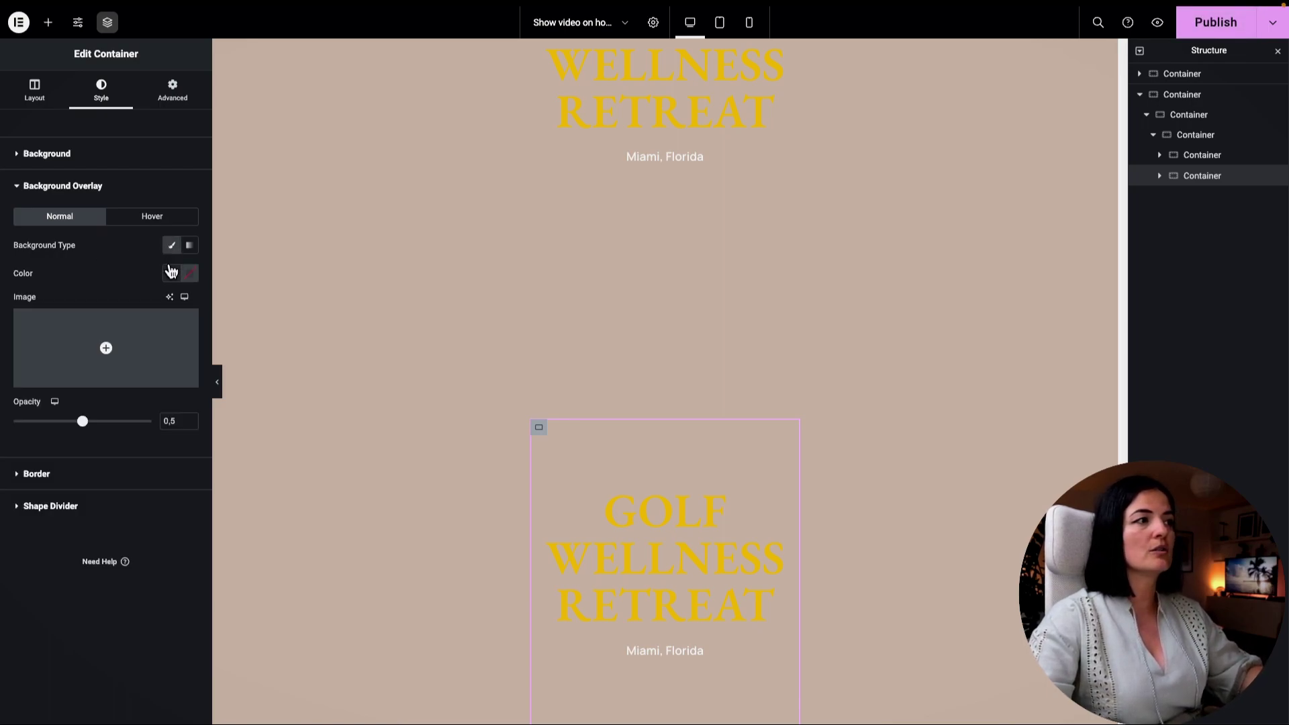
{"action": "left_click", "coordinate": [150, 331]}
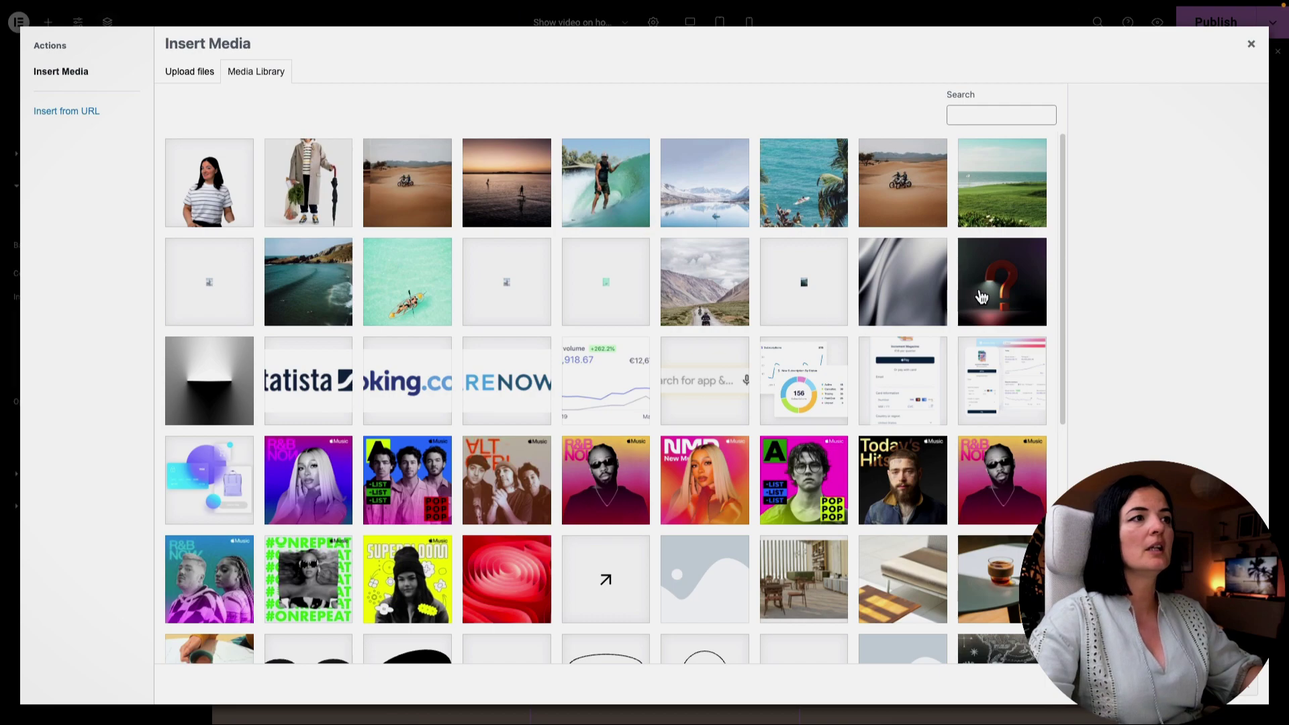
{"action": "left_click", "coordinate": [809, 195]}
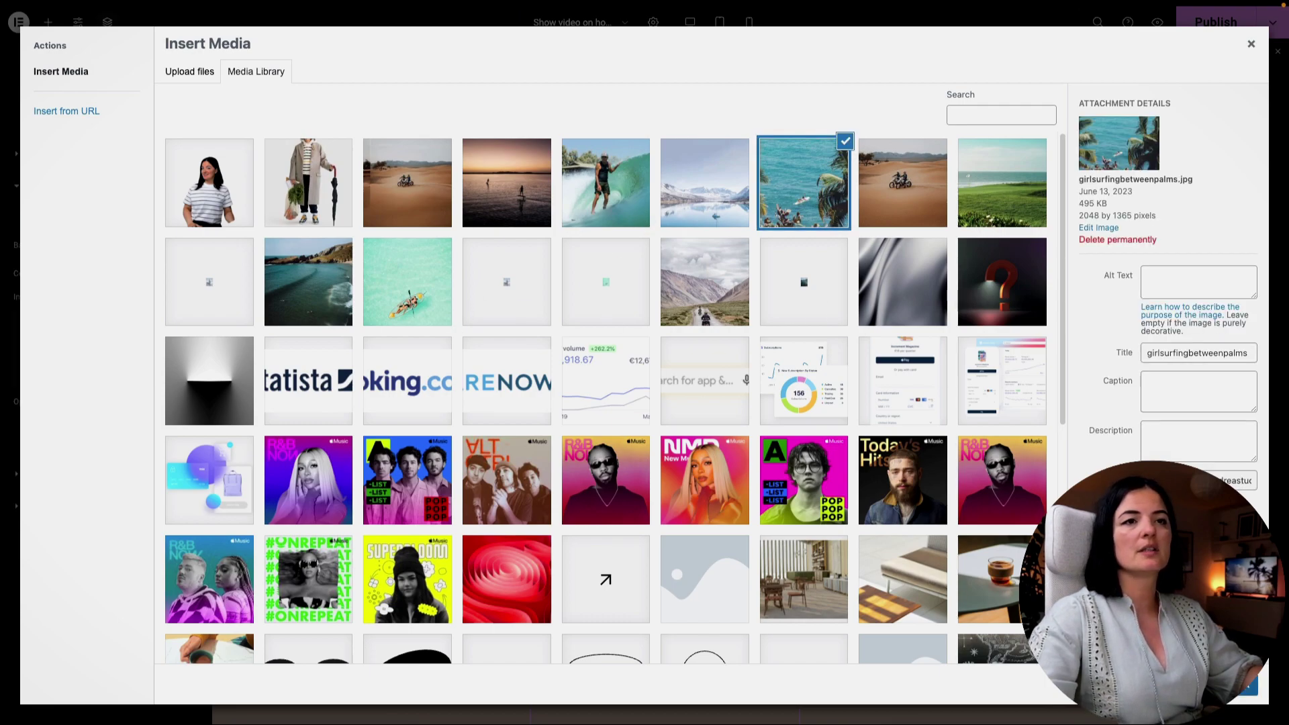
{"action": "left_click", "coordinate": [1247, 685]}
- Set the overlay to opacity 1, Center Center, No-repeat, Cover, and save the page
{"action": "left_click_drag", "start_coordinate": [84, 580], "coordinate": [152, 578]}
{"action": "left_click", "coordinate": [135, 450]}
{"action": "left_click", "coordinate": [139, 463]}
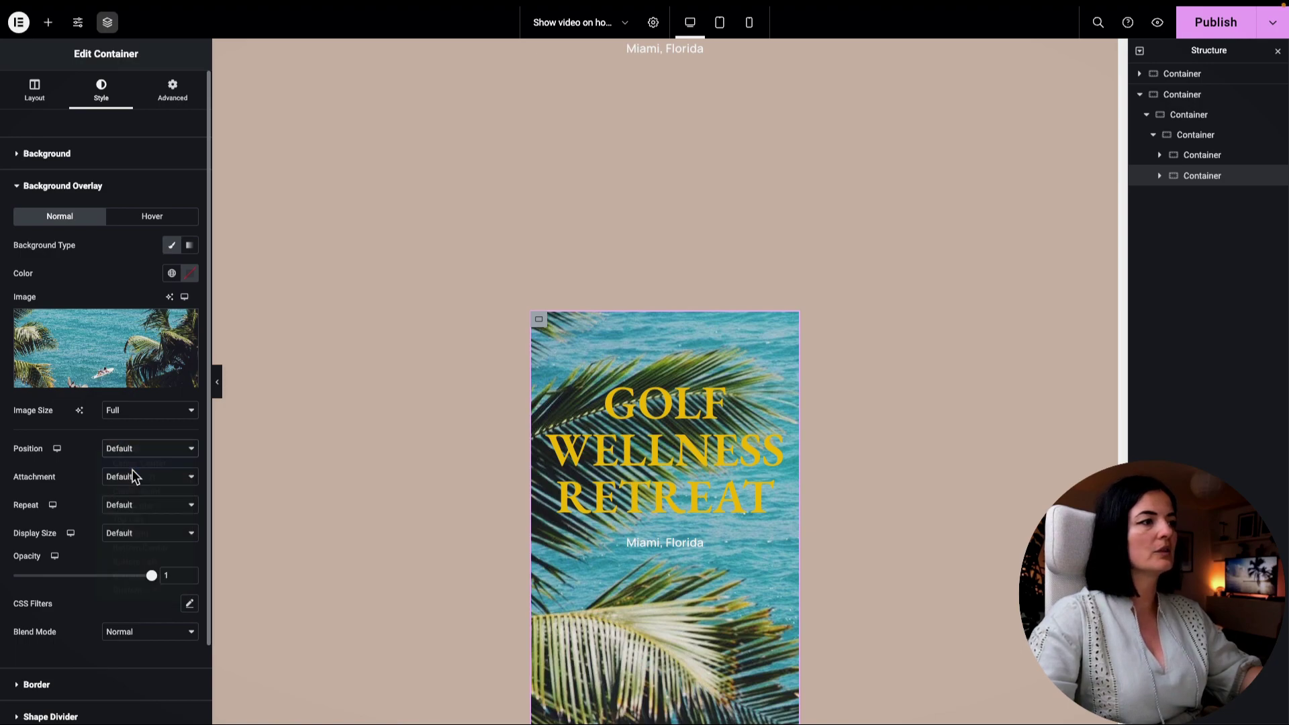
{"action": "left_click", "coordinate": [139, 506]}
{"action": "left_click", "coordinate": [132, 520]}
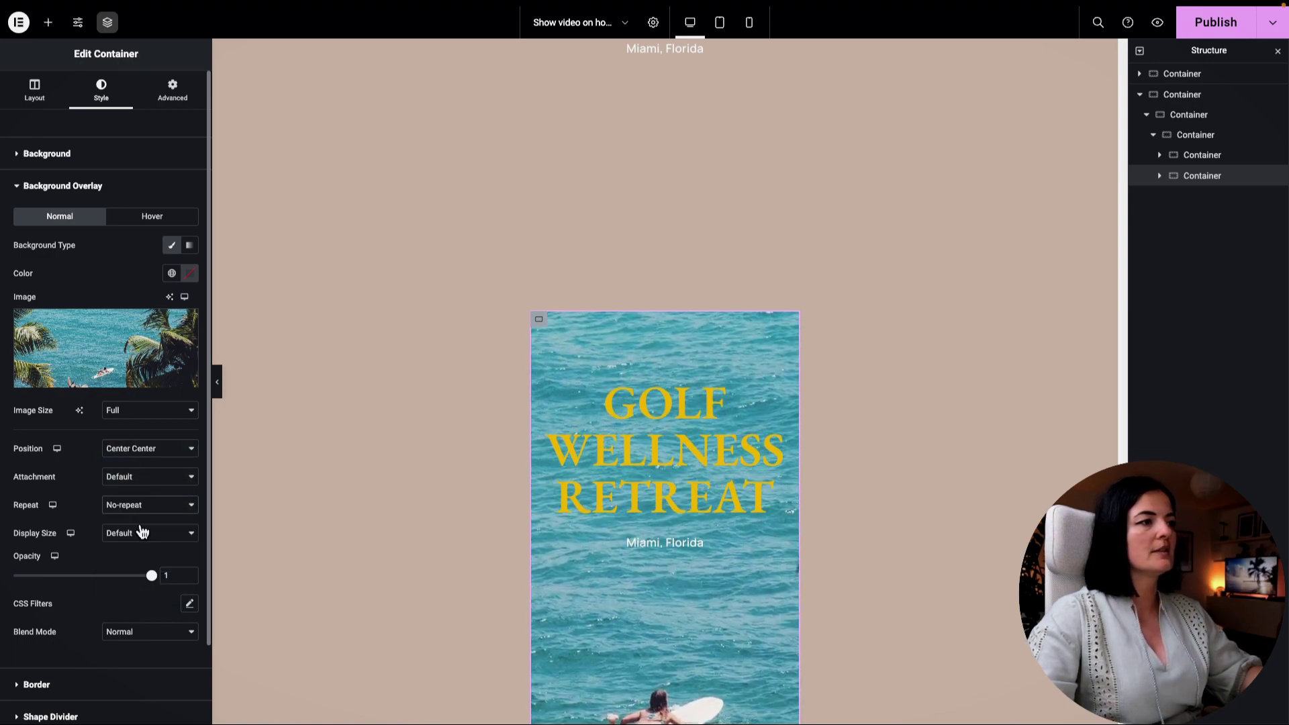
{"action": "left_click", "coordinate": [137, 536]}
{"action": "left_click", "coordinate": [135, 562]}
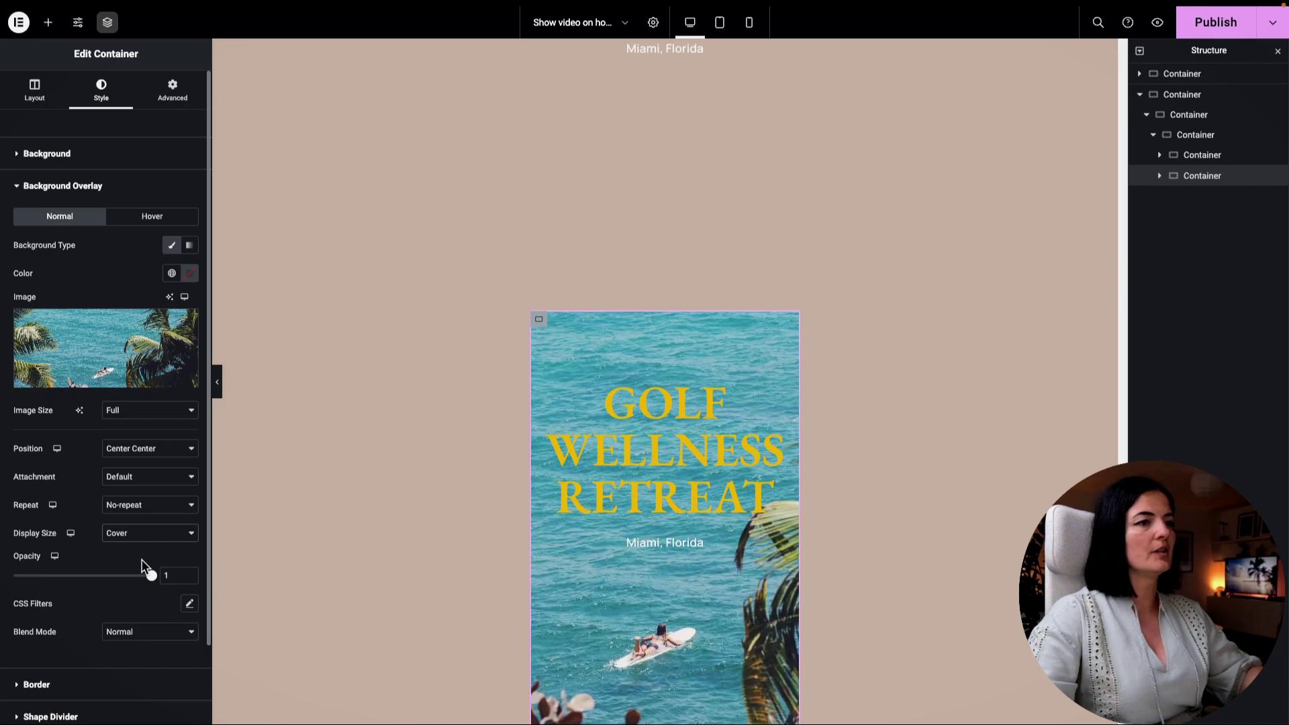
{"action": "left_click", "coordinate": [1202, 27]}
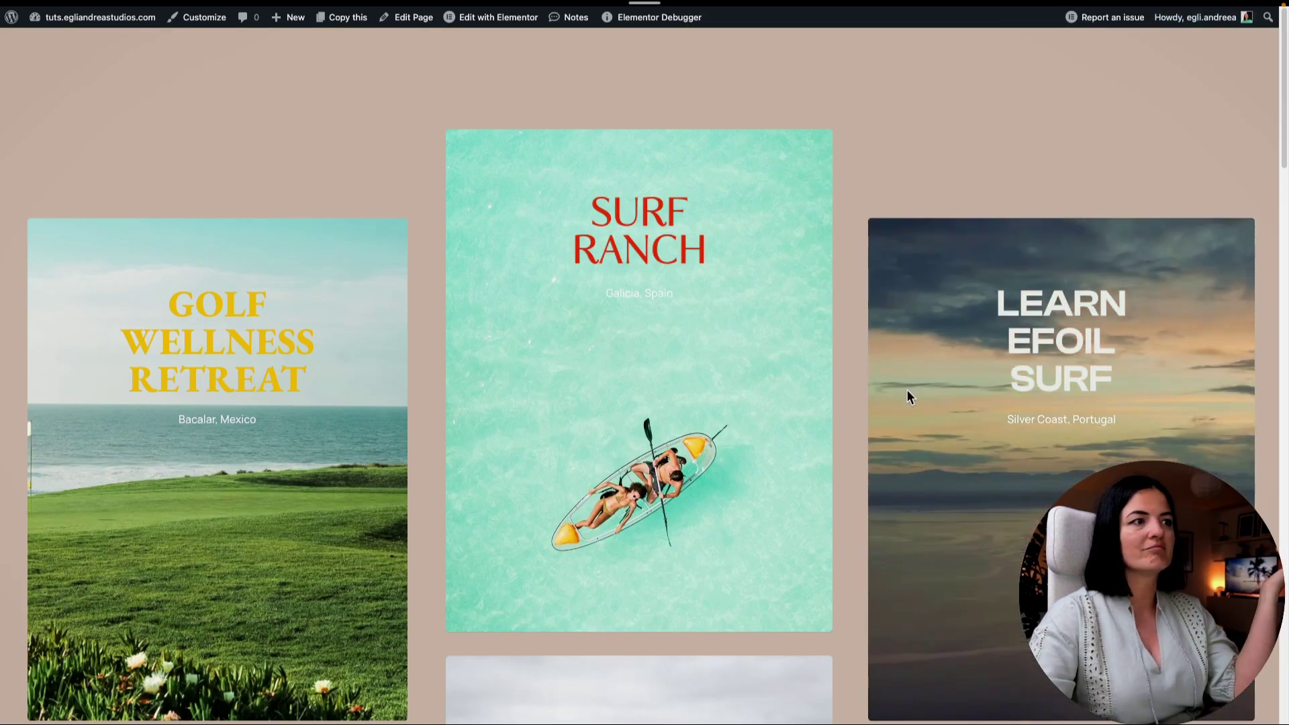
{"action": "scroll", "coordinate": [908, 390], "scroll_direction": "down", "scroll_amount": 15}
{"action": "scroll", "coordinate": [1038, 459], "scroll_direction": "down", "scroll_amount": 7}
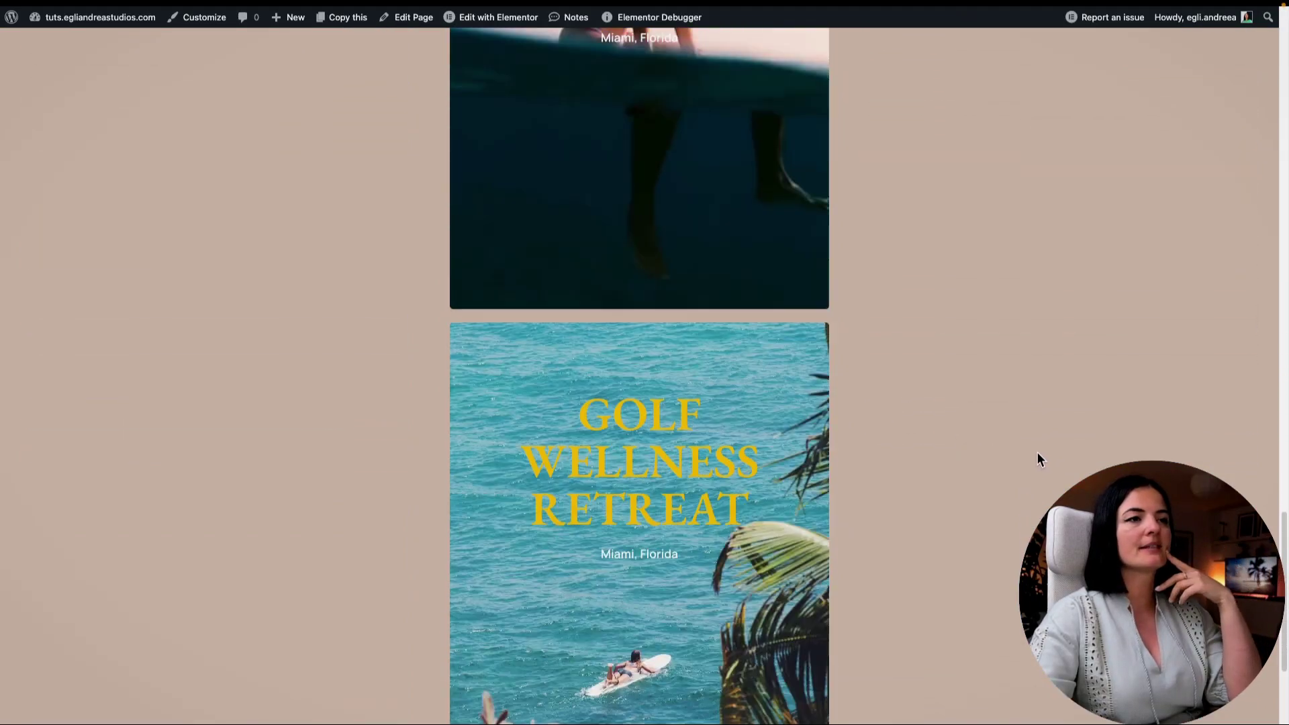
{"action": "scroll", "coordinate": [1038, 460], "scroll_direction": "up", "scroll_amount": 6}
{"action": "scroll", "coordinate": [1038, 454], "scroll_direction": "up", "scroll_amount": 2}
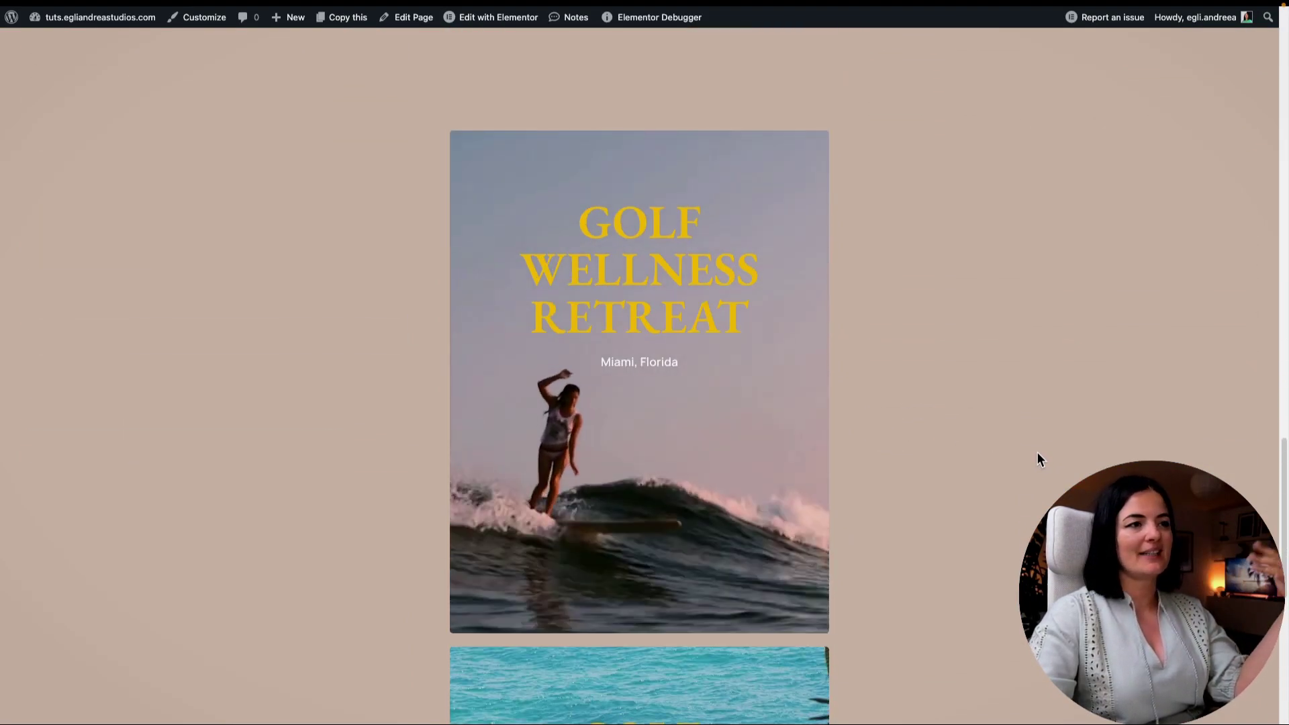
{"action": "scroll", "coordinate": [1038, 455], "scroll_direction": "up", "scroll_amount": 1}
{"action": "scroll", "coordinate": [1038, 455], "scroll_direction": "down", "scroll_amount": 2}
{"action": "scroll", "coordinate": [716, 566], "scroll_direction": "down", "scroll_amount": 2}
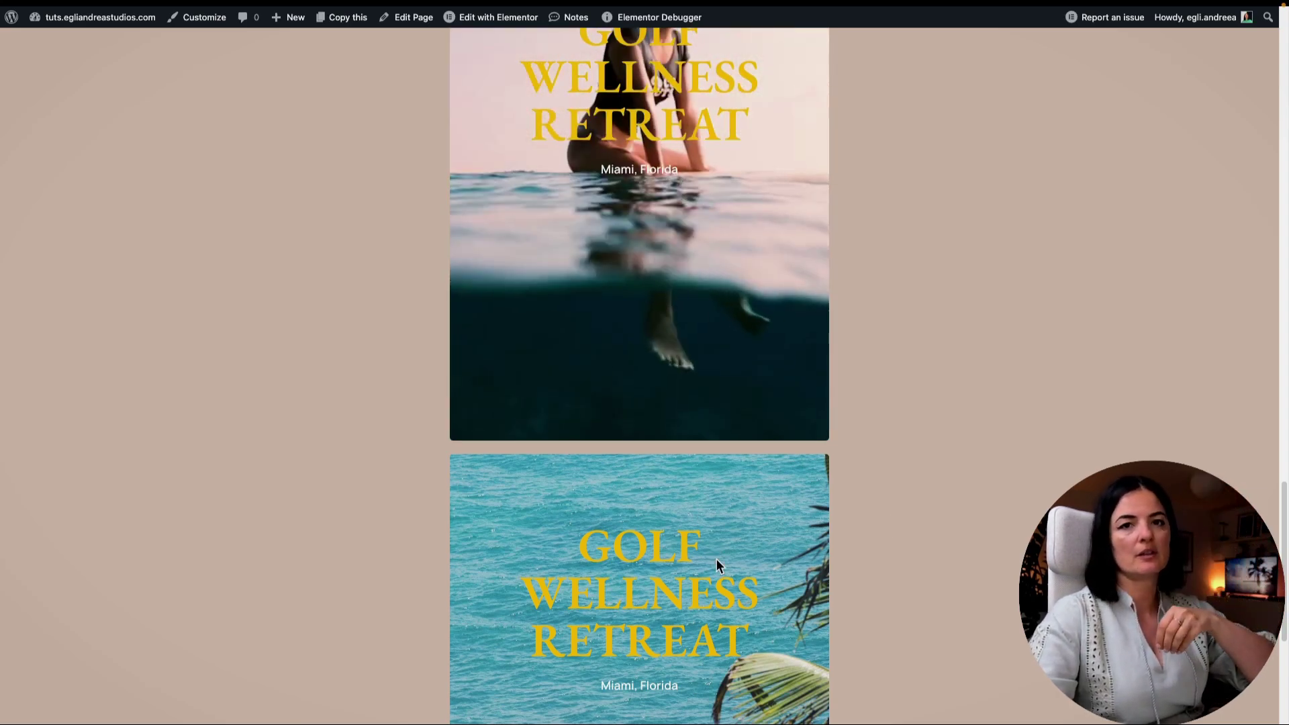
- Set the overlay container's Position to Absolute in its Advanced settings
{"action": "mouse_move", "coordinate": [4, 548]}
{"action": "left_click", "coordinate": [62, 527]}
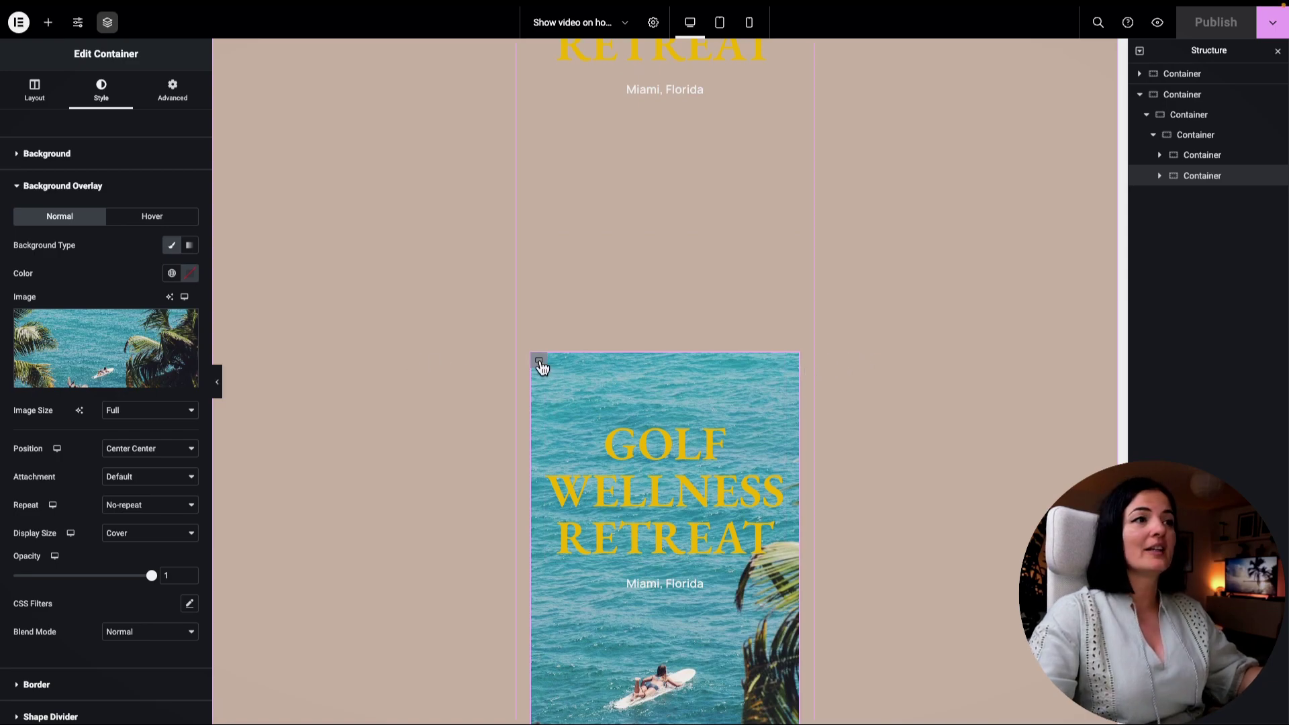
{"action": "left_click", "coordinate": [183, 99]}
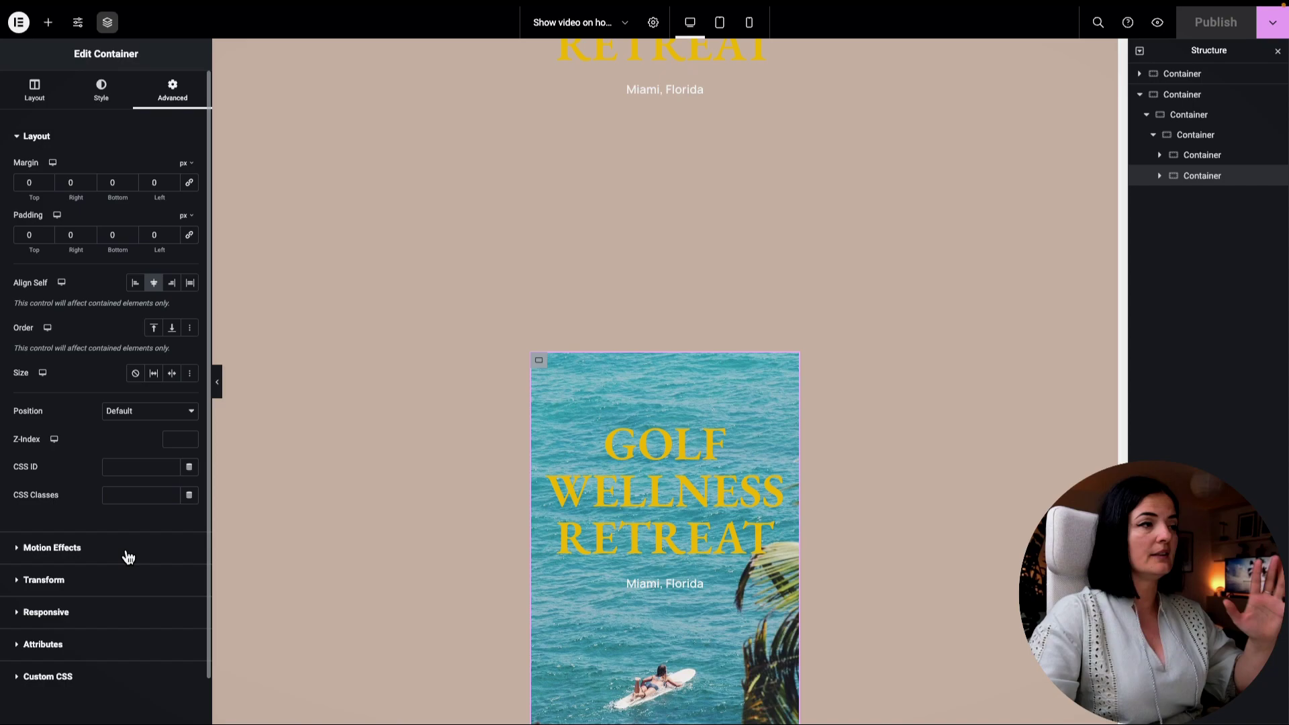
{"action": "left_click", "coordinate": [135, 412]}
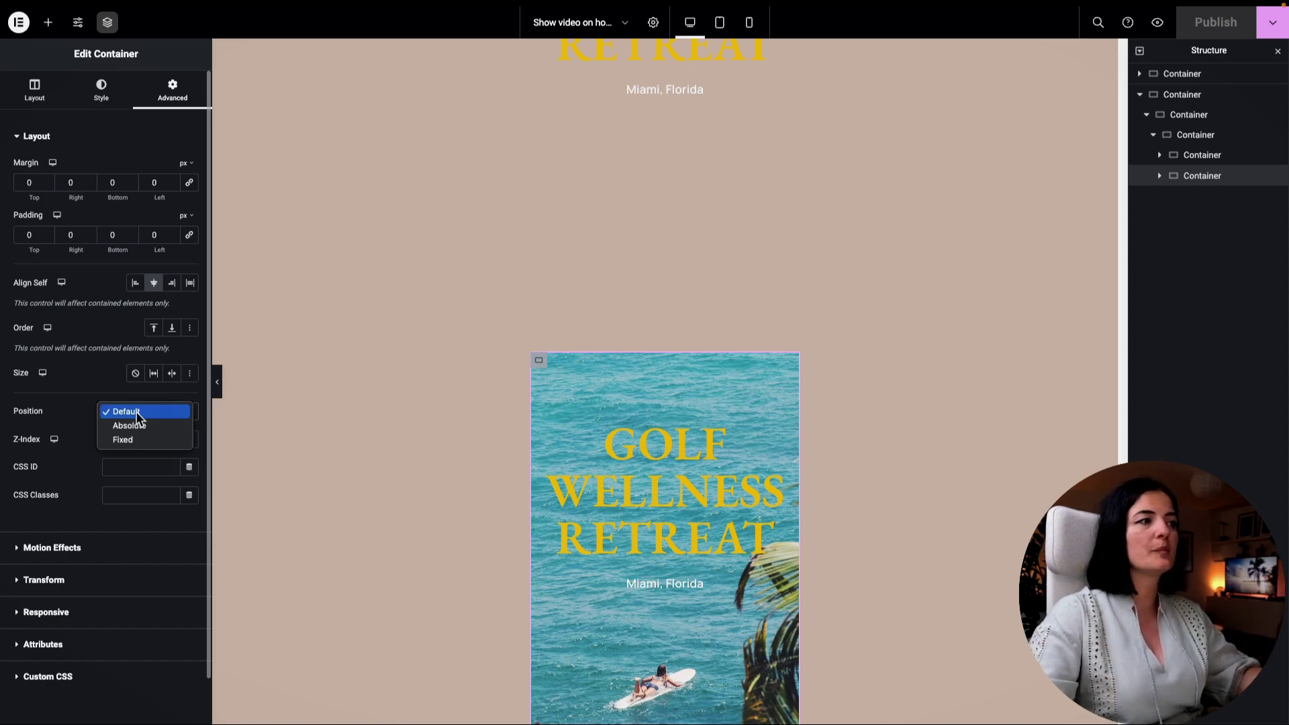
{"action": "left_click", "coordinate": [140, 429]}
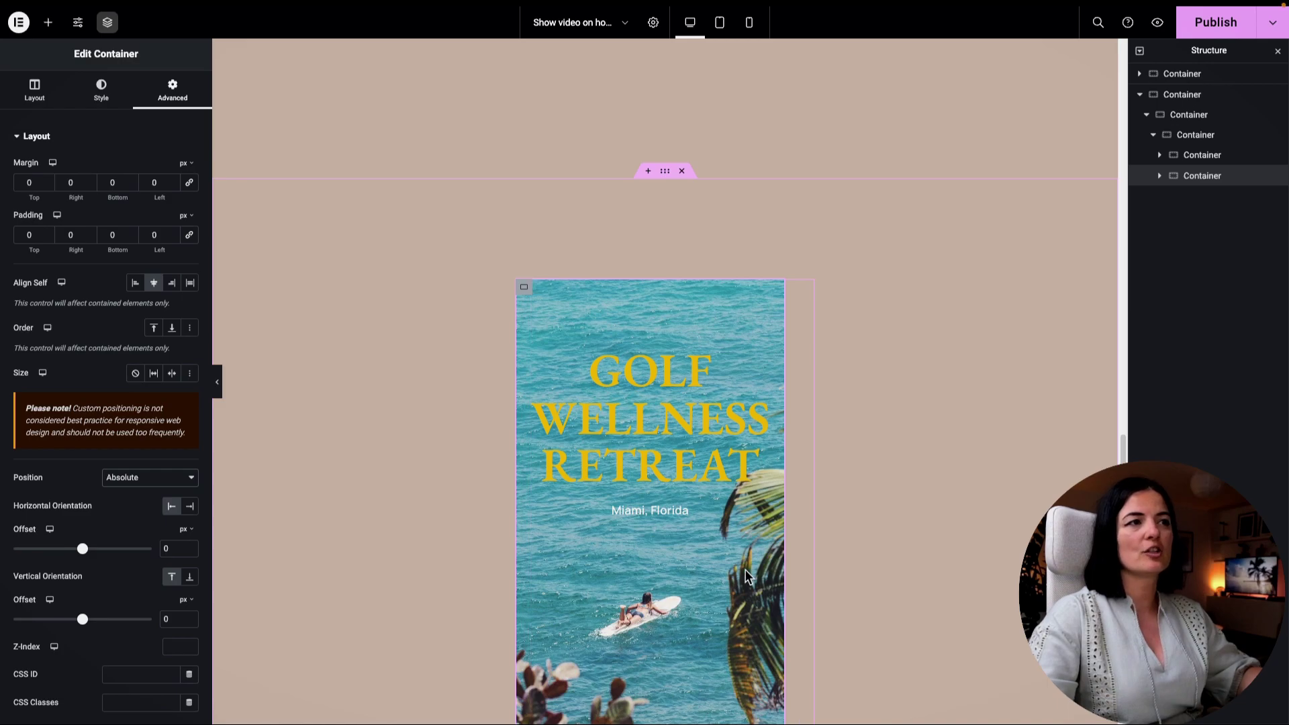
- Preview the page to check the absolutely positioned overlay card
{"action": "left_click", "coordinate": [1157, 22]}
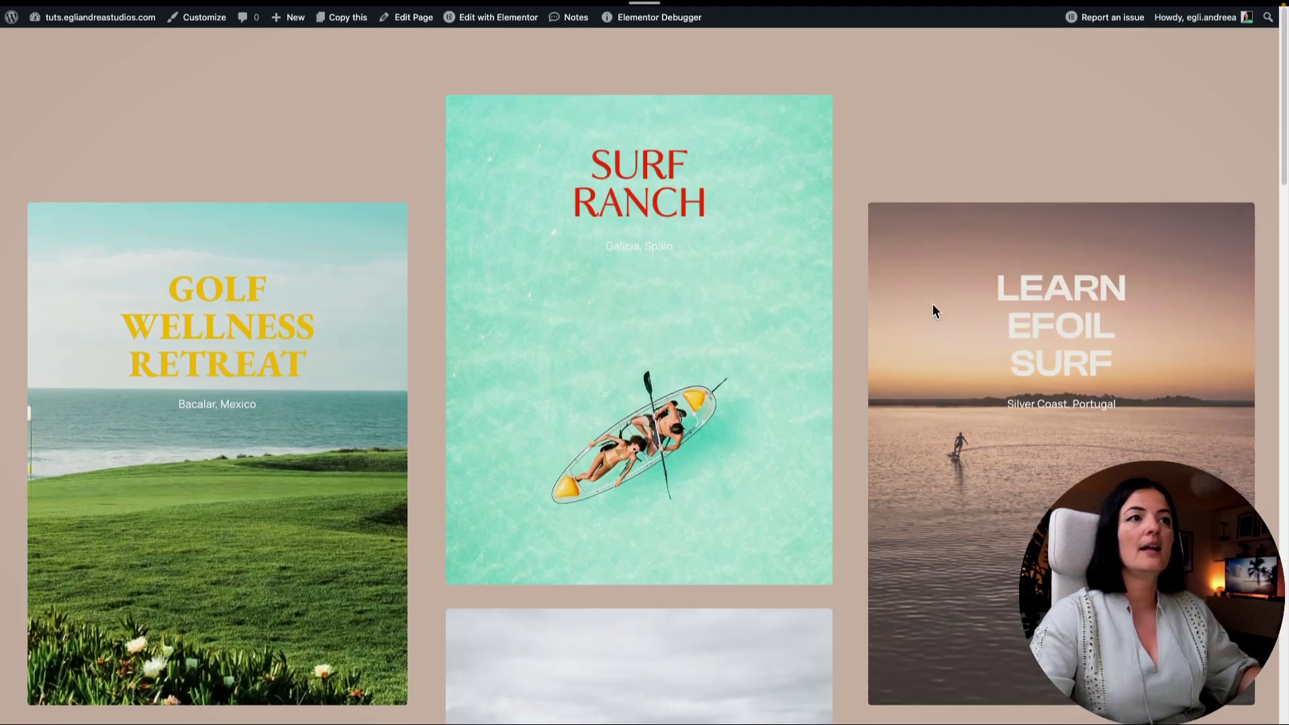
{"action": "scroll", "coordinate": [907, 329], "scroll_direction": "down", "scroll_amount": 15}
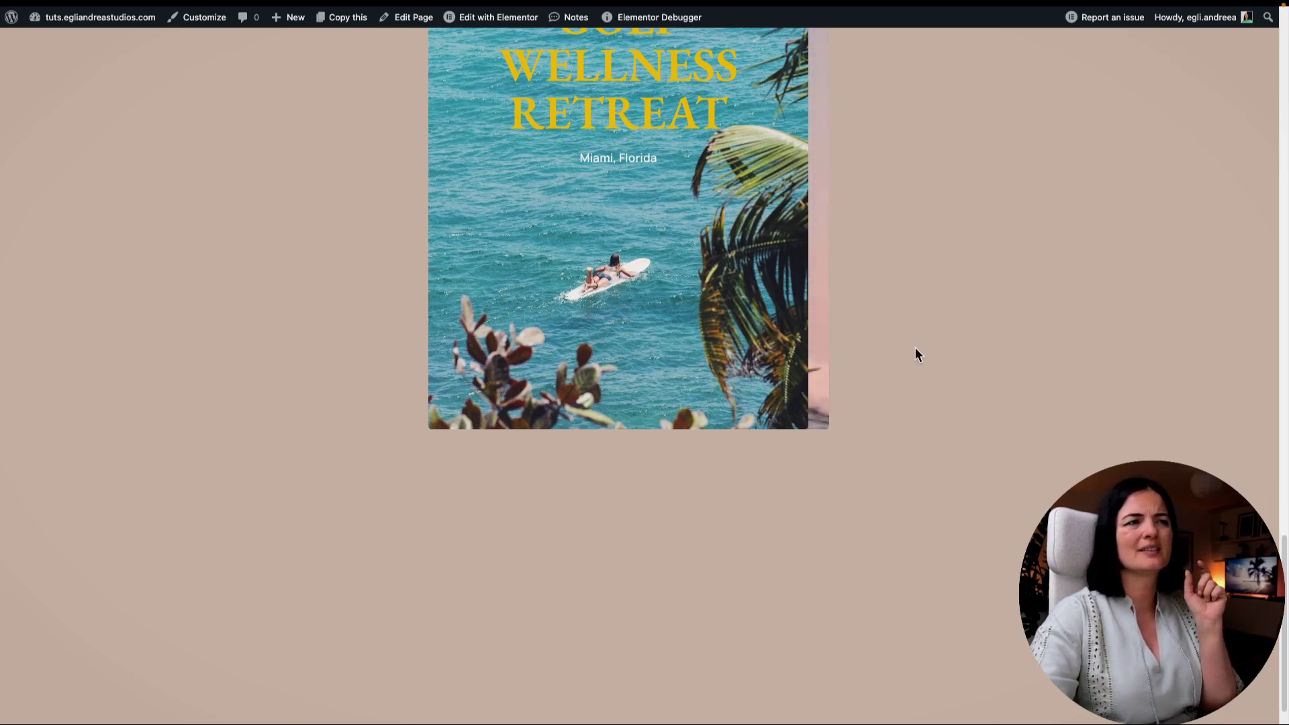
{"action": "scroll", "coordinate": [754, 348], "scroll_direction": "up", "scroll_amount": 3}
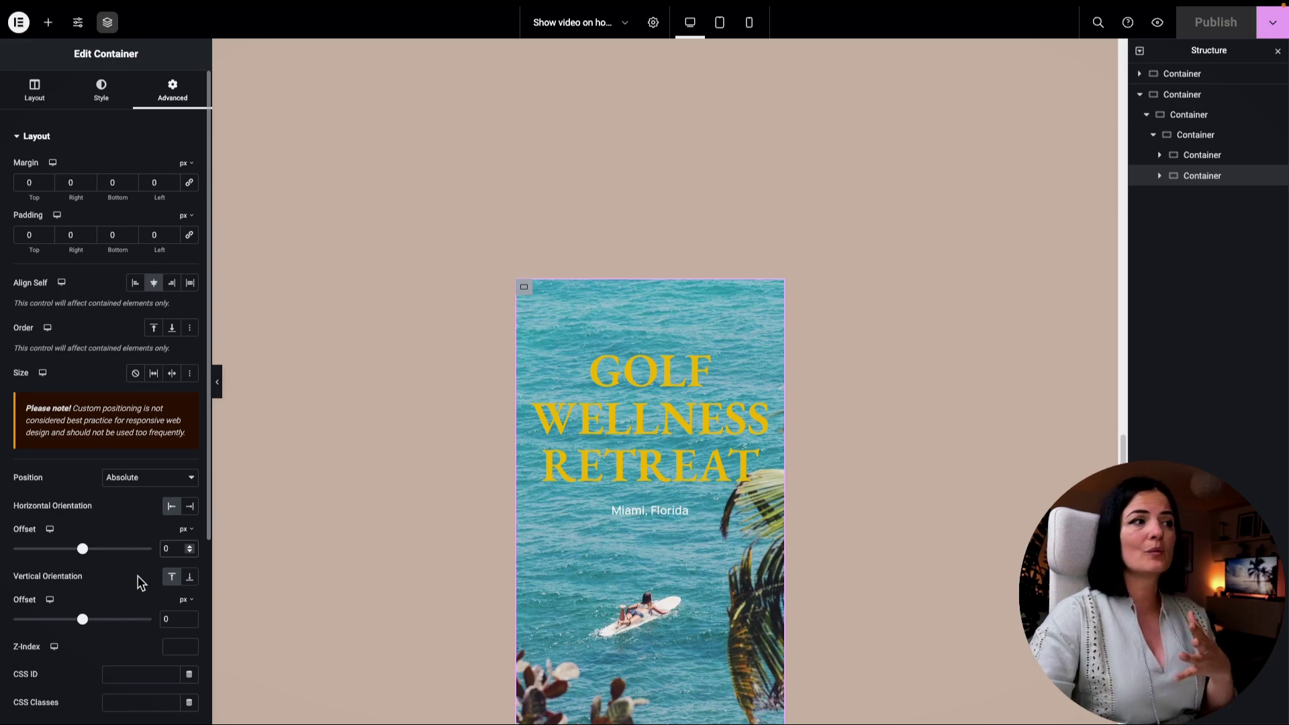
- Delete the 0 horizontal offset, publish, check the live card and return to the editor
{"action": "key", "text": "BackSpace"}
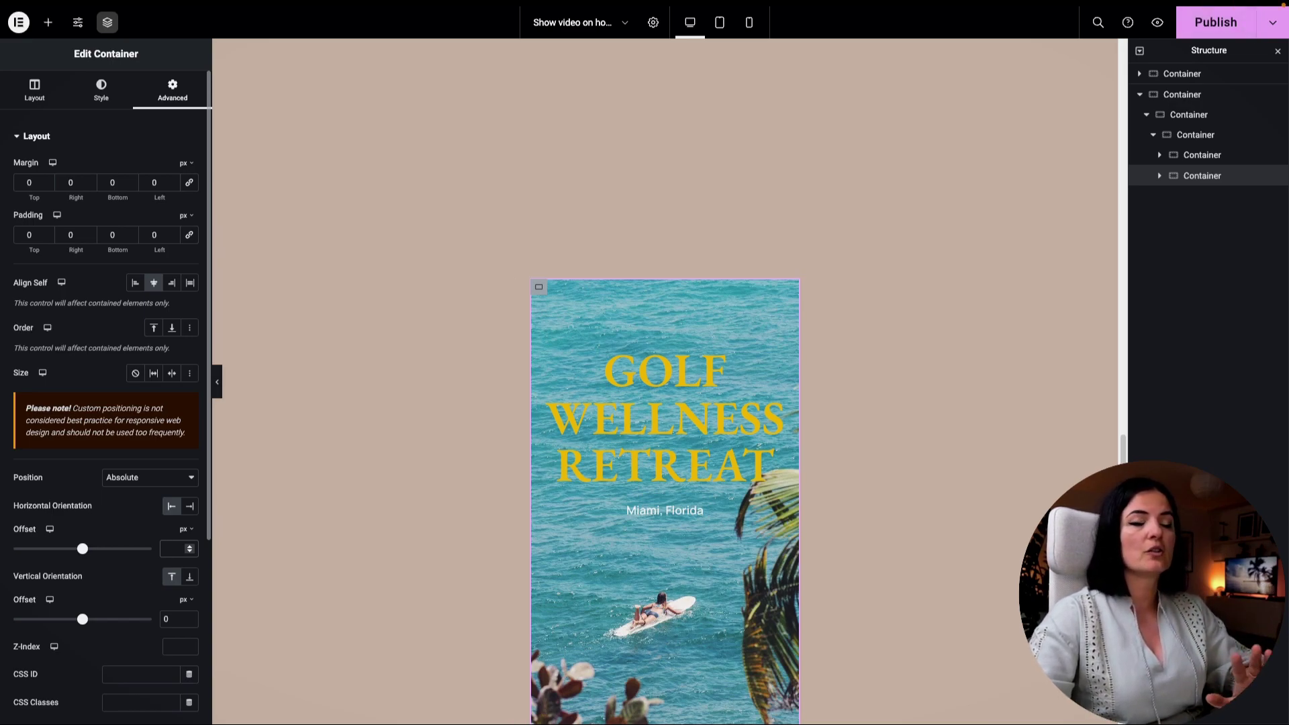
{"action": "left_click", "coordinate": [1216, 23]}
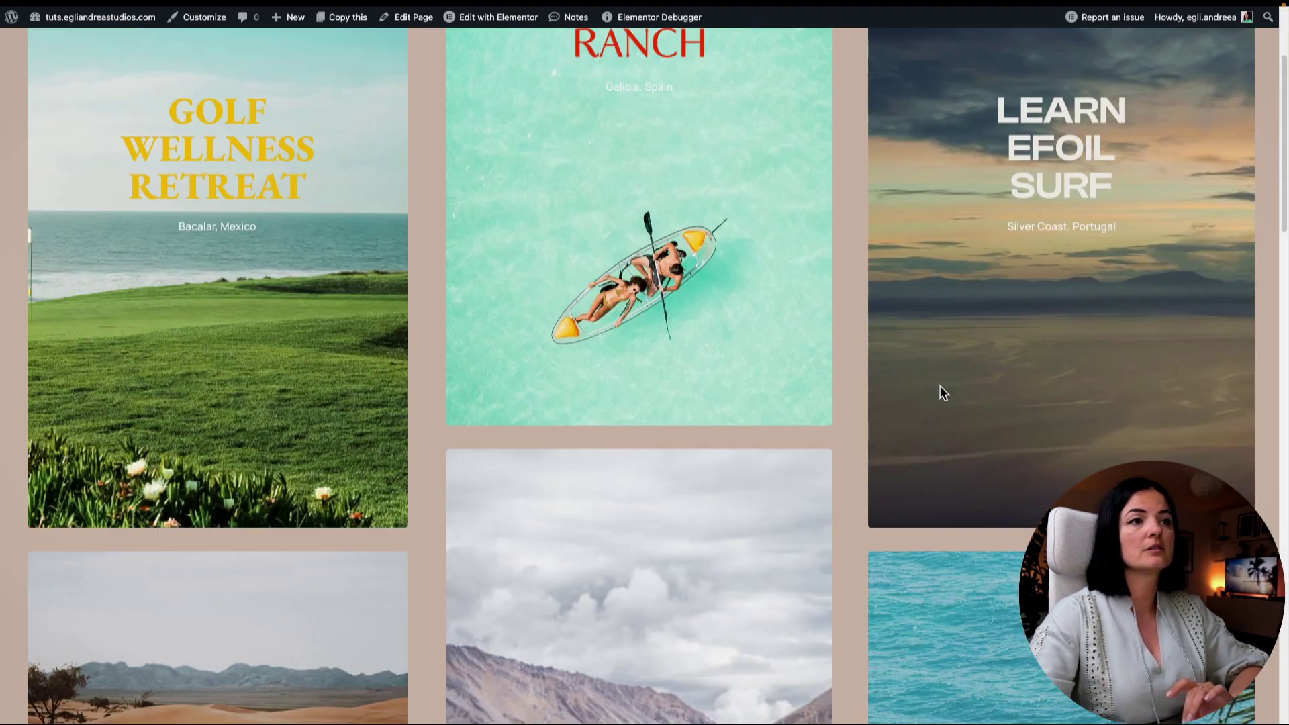
{"action": "scroll", "coordinate": [940, 385], "scroll_direction": "down", "scroll_amount": 10}
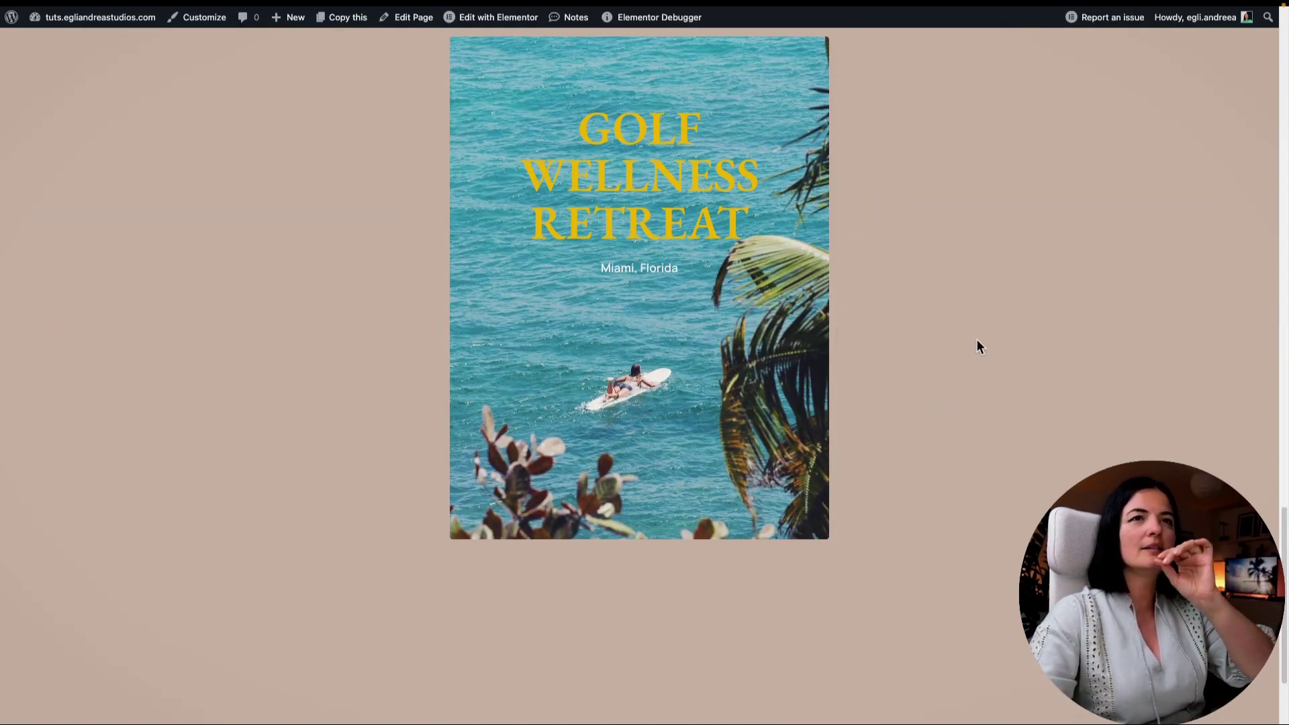
{"action": "mouse_move", "coordinate": [1, 424]}
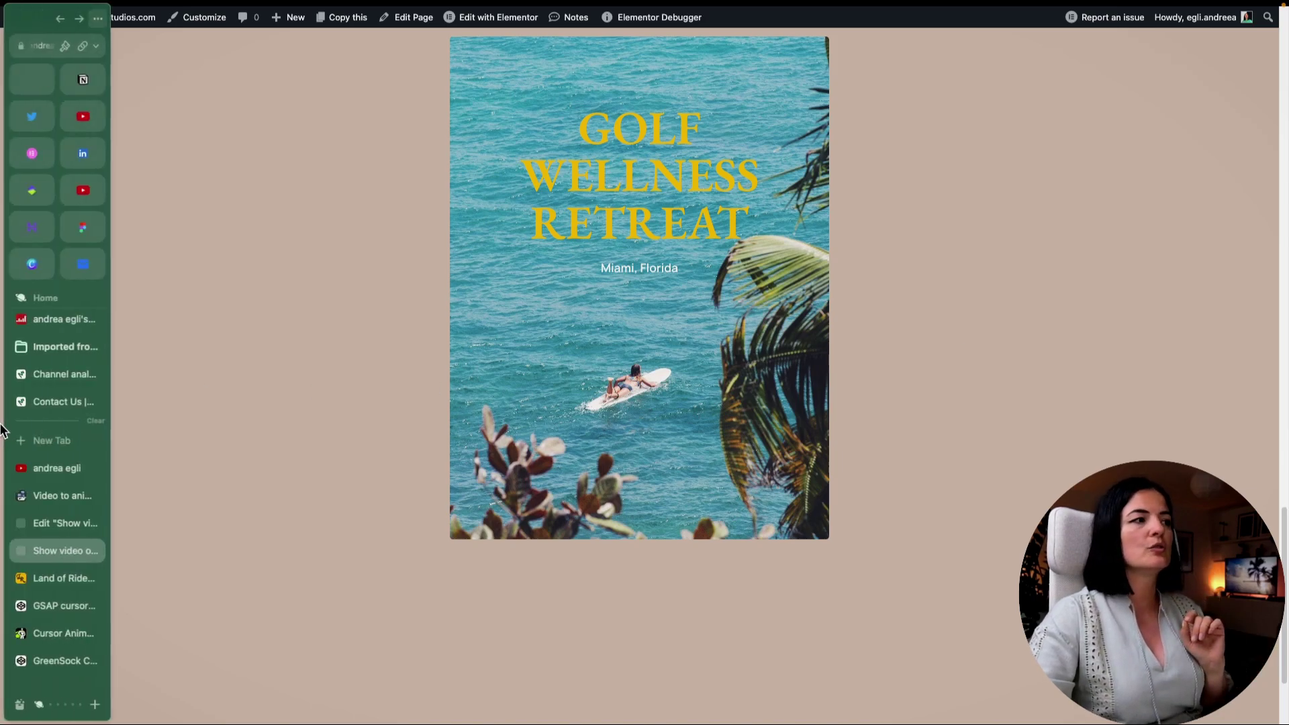
{"action": "left_click", "coordinate": [59, 529]}
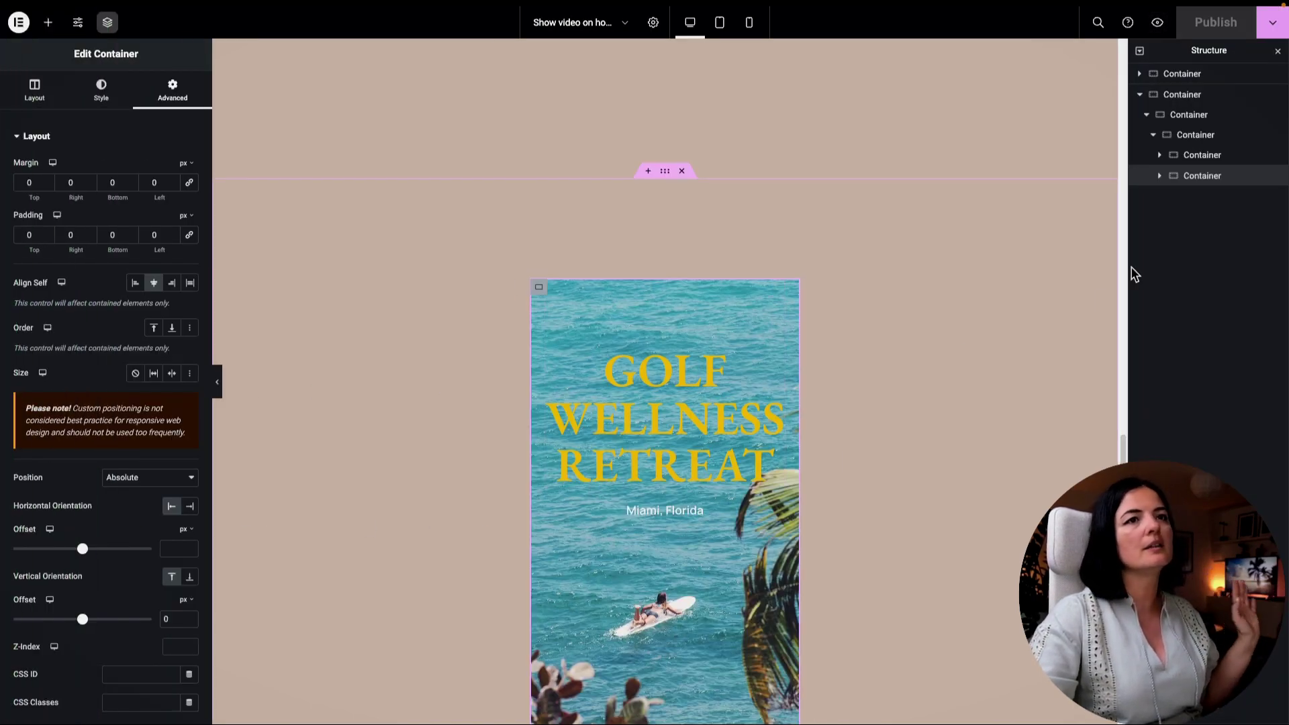
- Give the video container CSS class vid with a position: relative custom CSS rule
{"action": "left_click", "coordinate": [1179, 120]}
{"action": "left_click", "coordinate": [1185, 321]}
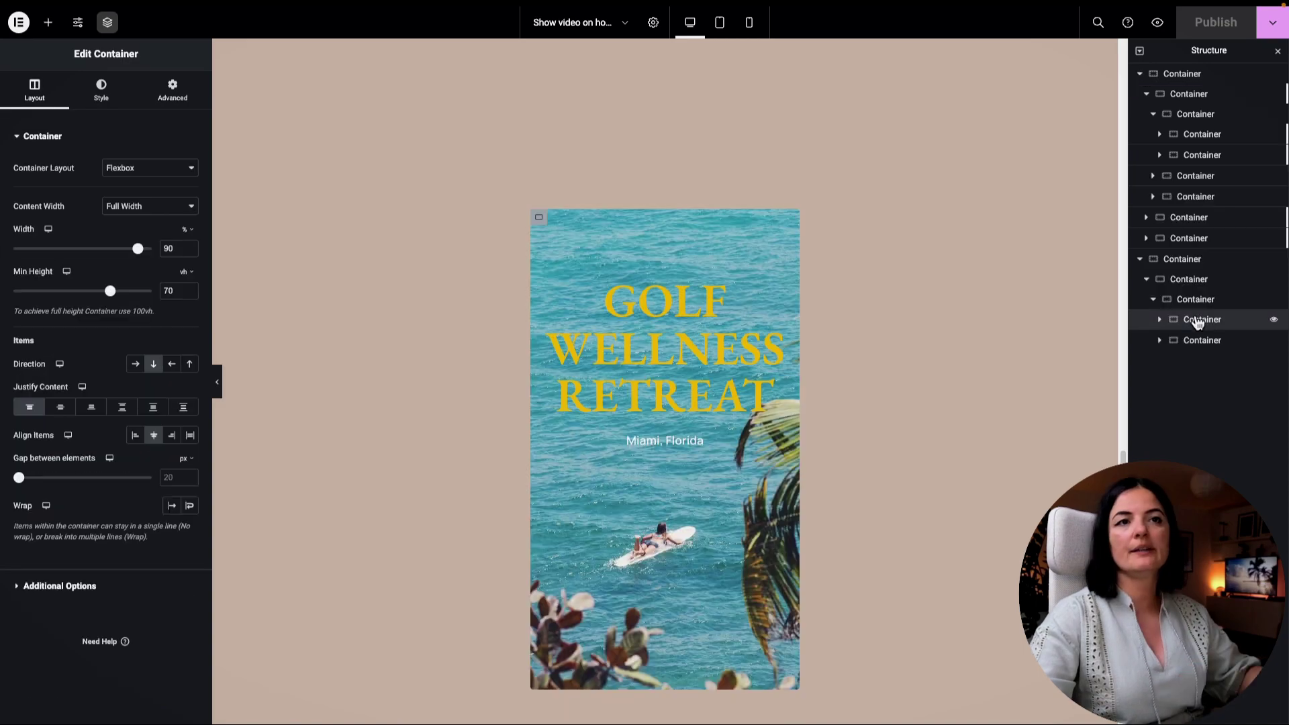
{"action": "left_click", "coordinate": [173, 92]}
{"action": "left_click", "coordinate": [120, 497]}
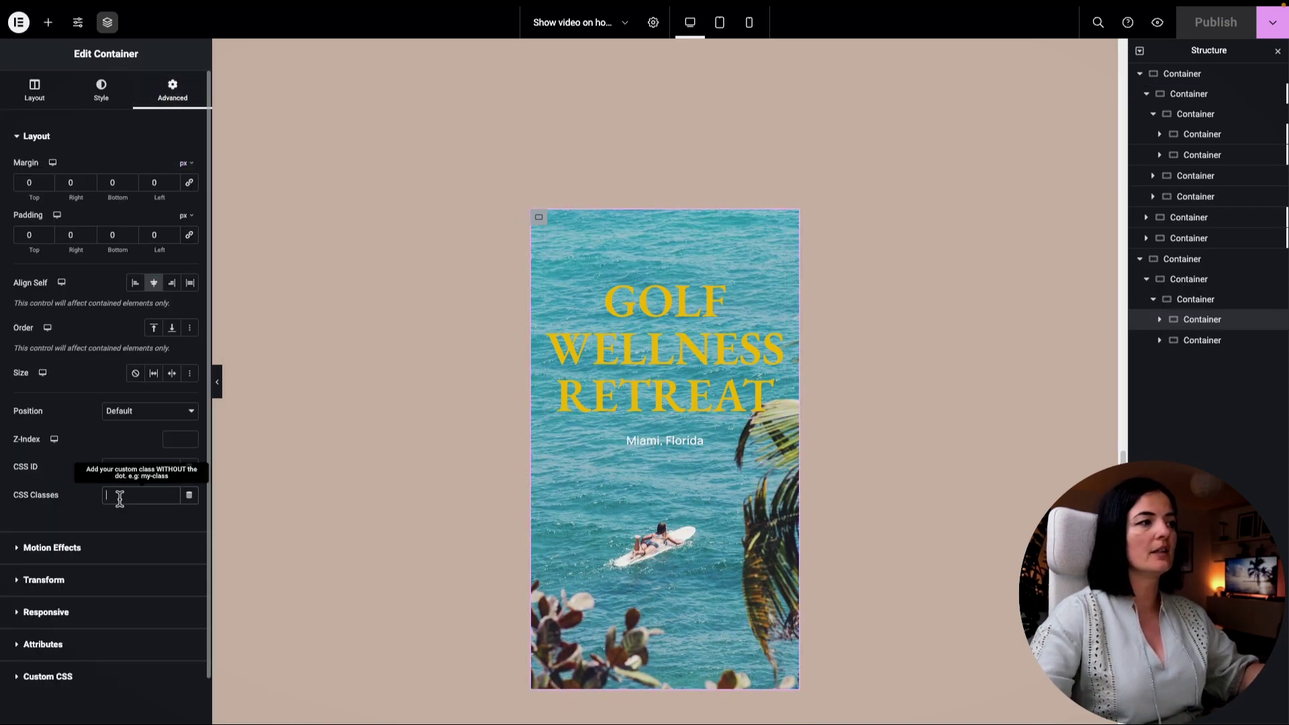
{"action": "type", "text": "vid"}
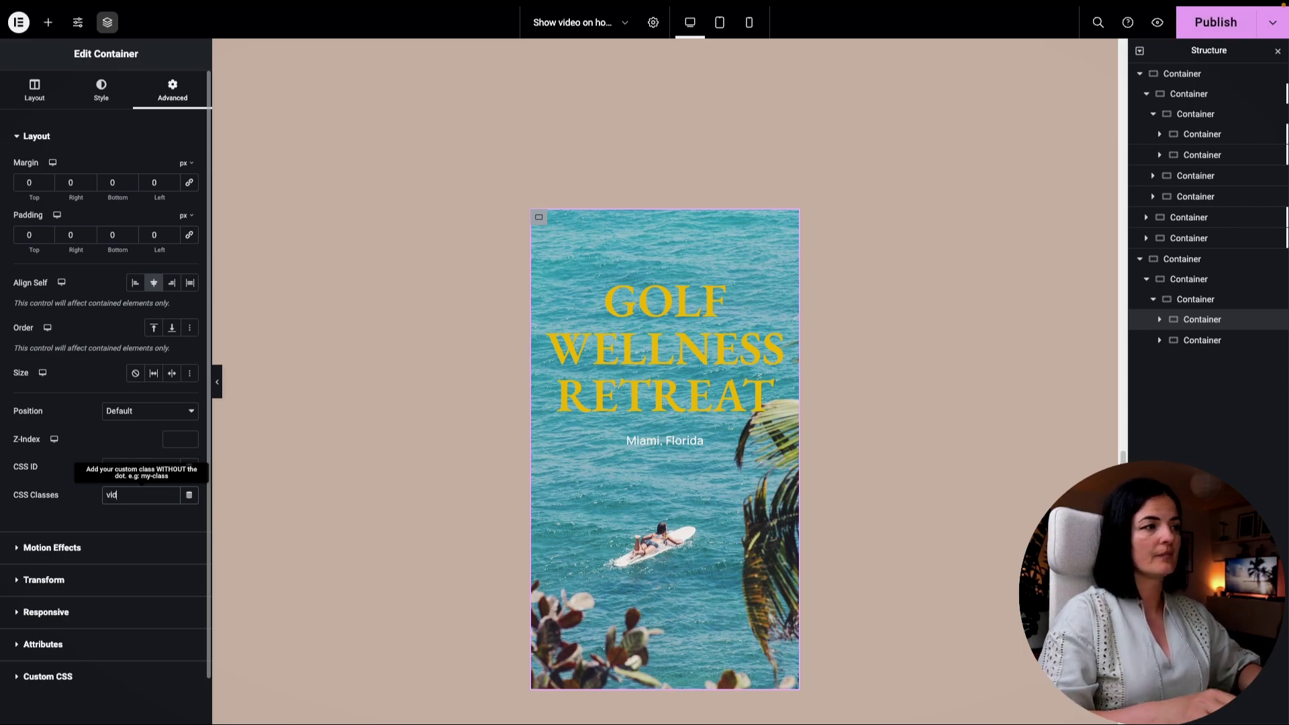
{"action": "left_click", "coordinate": [48, 677]}
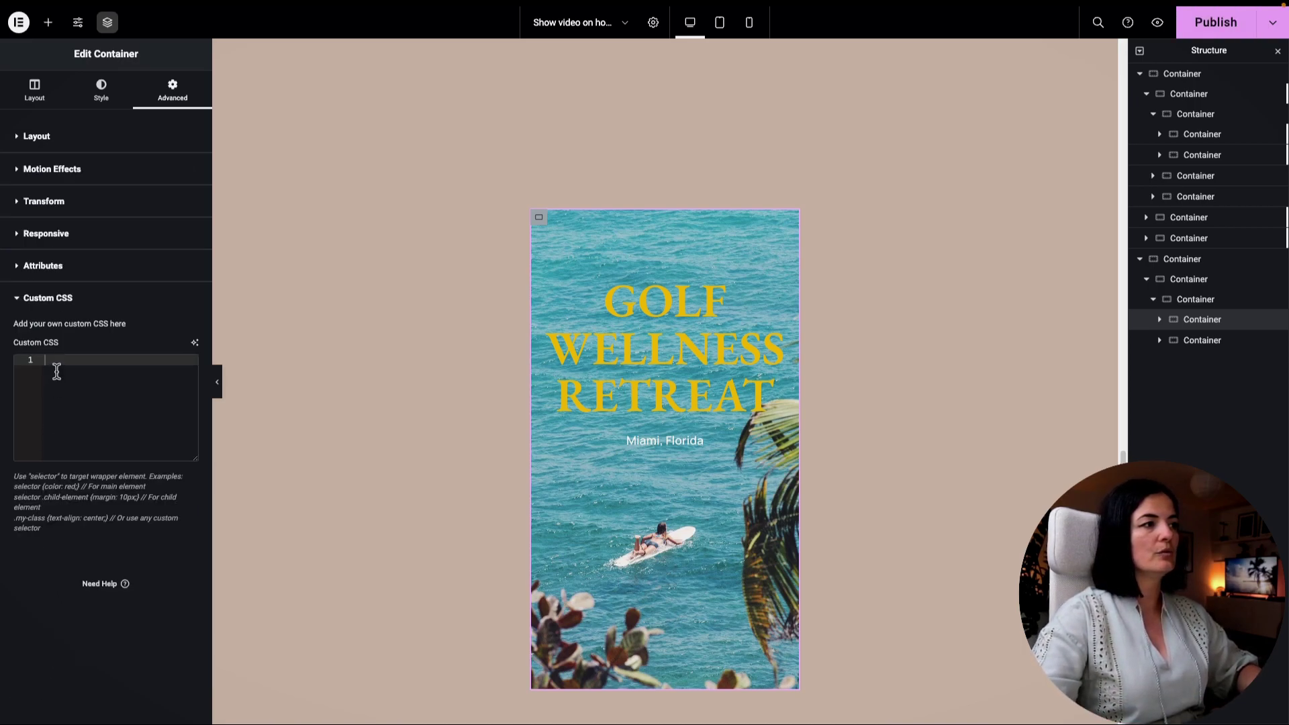
{"action": "type", "text": ".vid {     position: relative; }"}
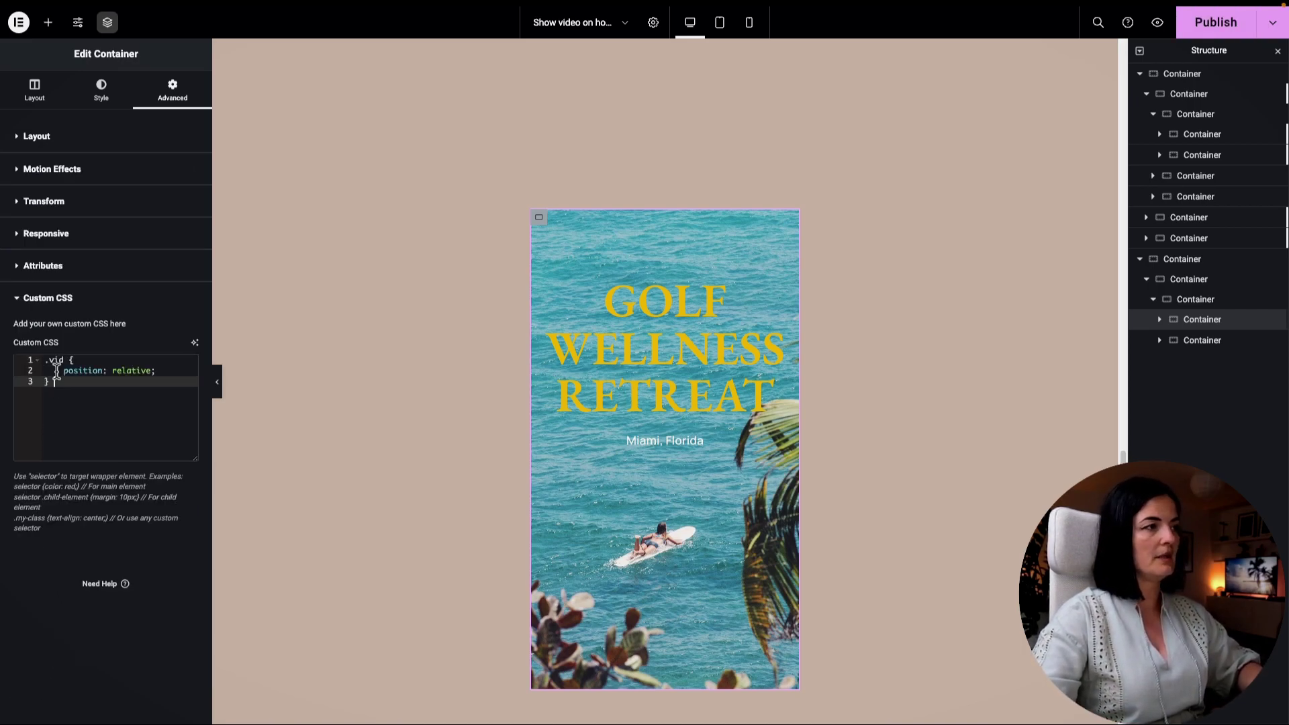
- Add a .overlay-img:hover rule with opacity 0 and a transition, then publish
{"action": "left_click", "coordinate": [1193, 344]}
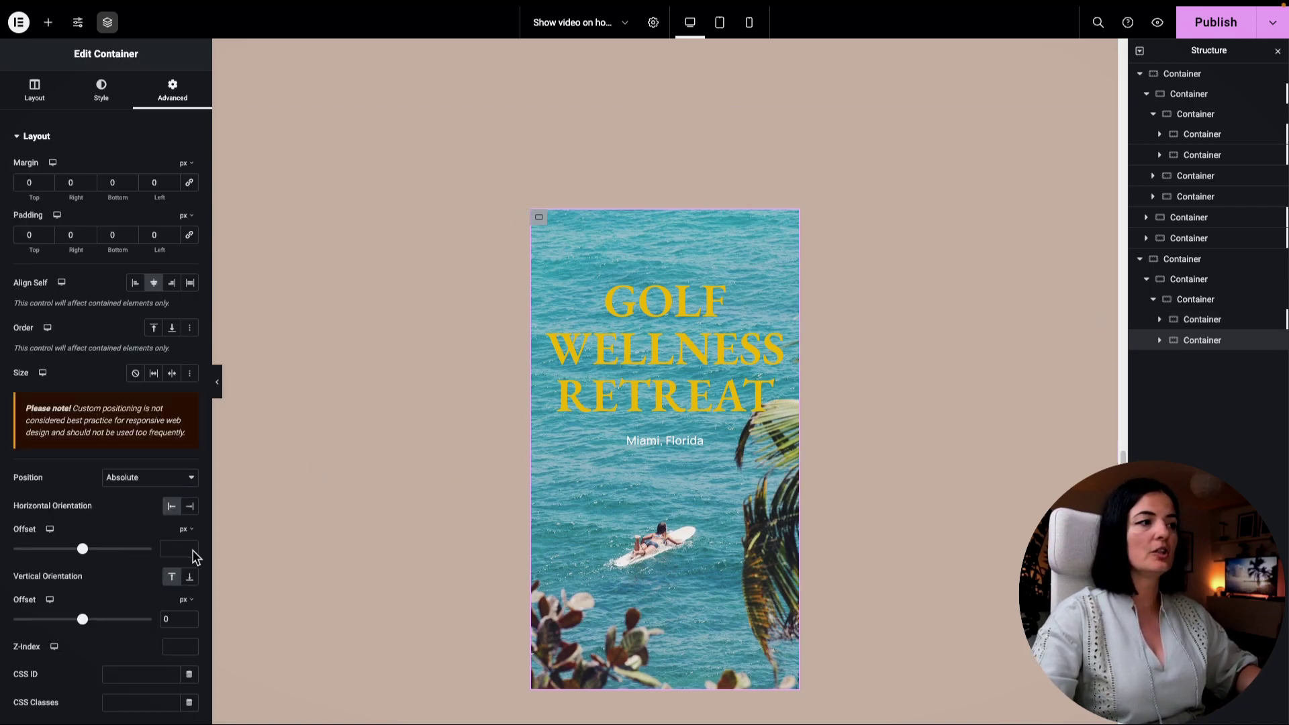
{"action": "scroll", "coordinate": [134, 578], "scroll_direction": "down", "scroll_amount": 3}
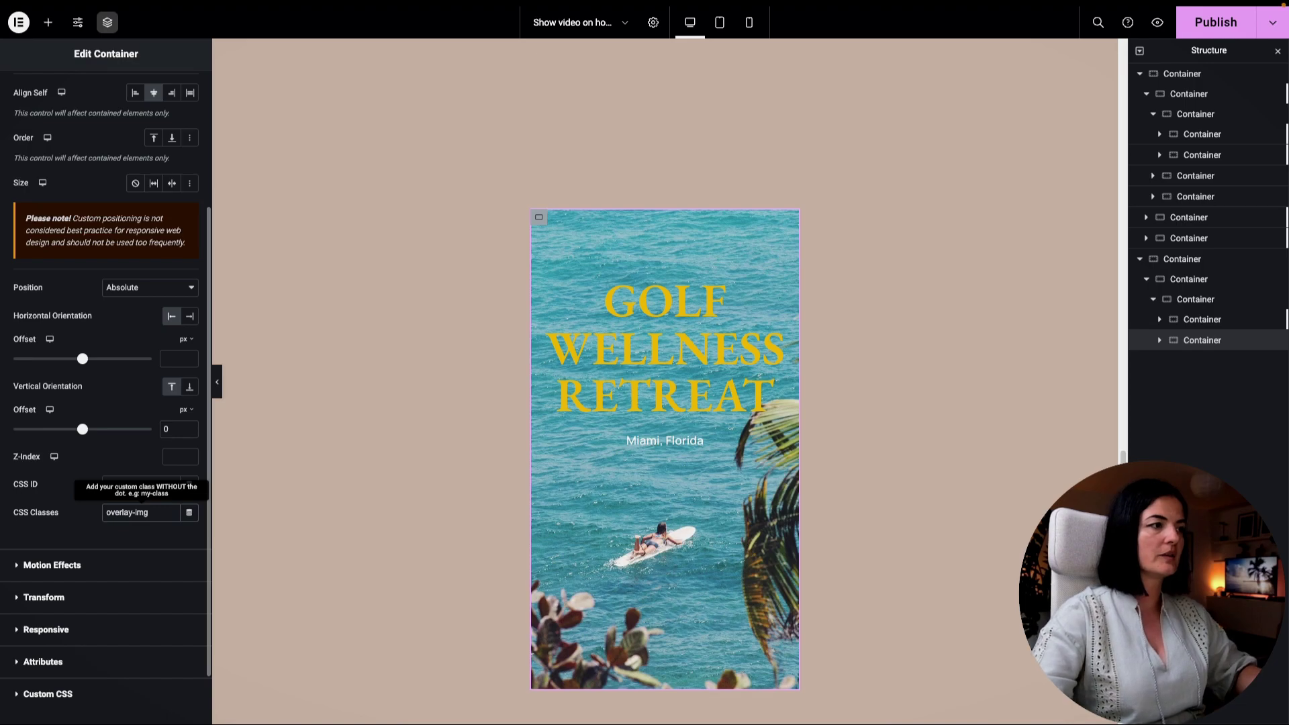
{"action": "triple_click", "coordinate": [106, 512]}
{"action": "key", "text": "ctrl+c"}
{"action": "scroll", "coordinate": [81, 665], "scroll_direction": "down", "scroll_amount": 1}
{"action": "left_click", "coordinate": [70, 627]}
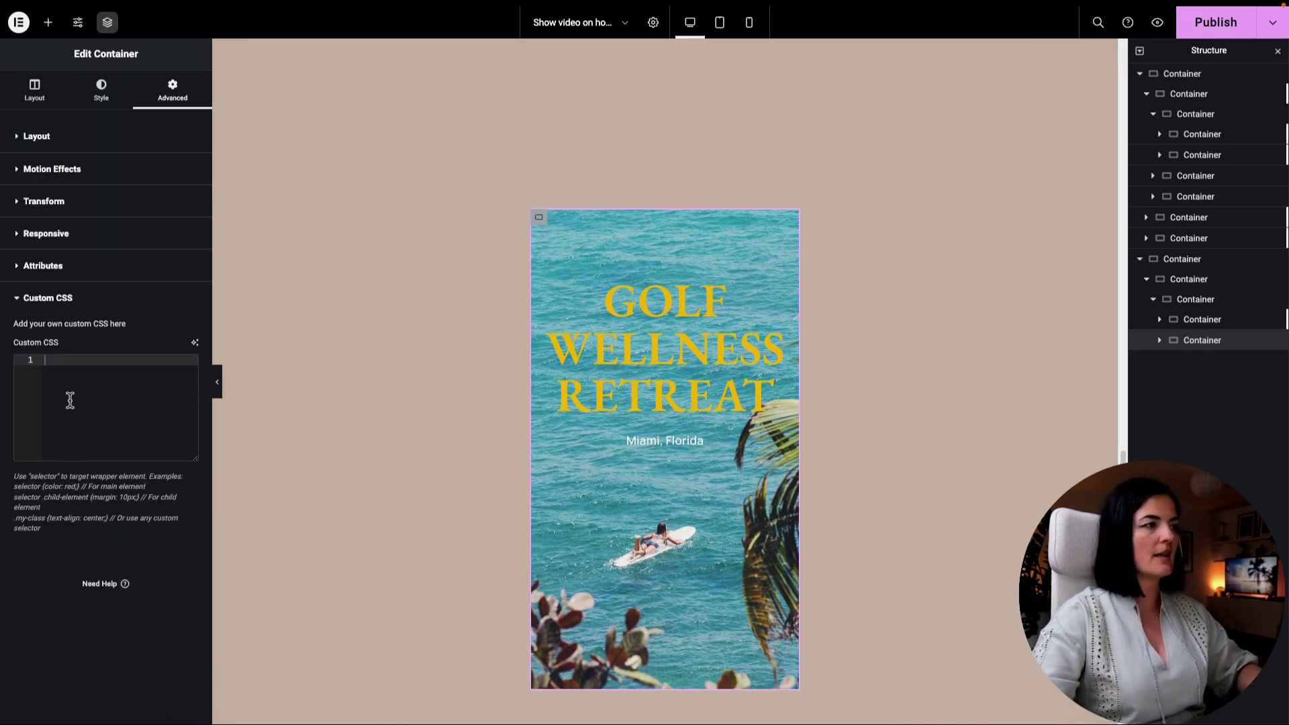
{"action": "key", "text": "ctrl+v"}
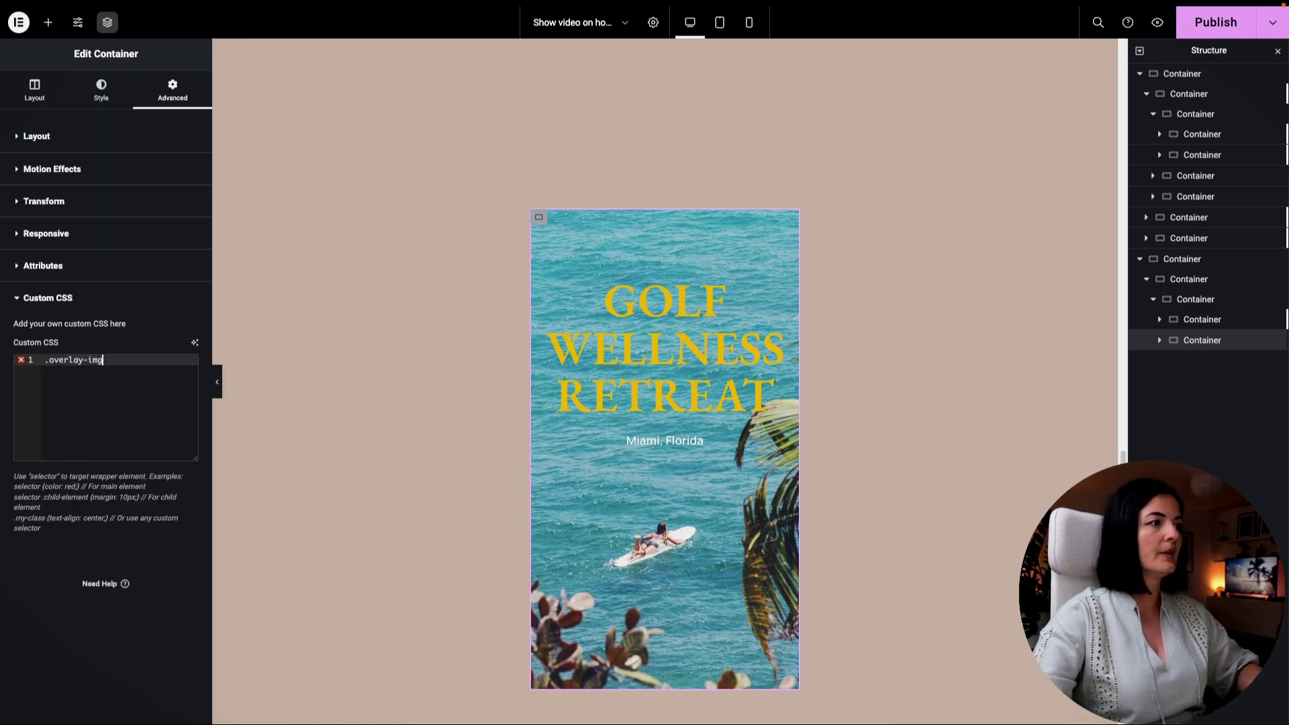
{"action": "type", "text": "{"}
{"action": "key", "text": "Return"}
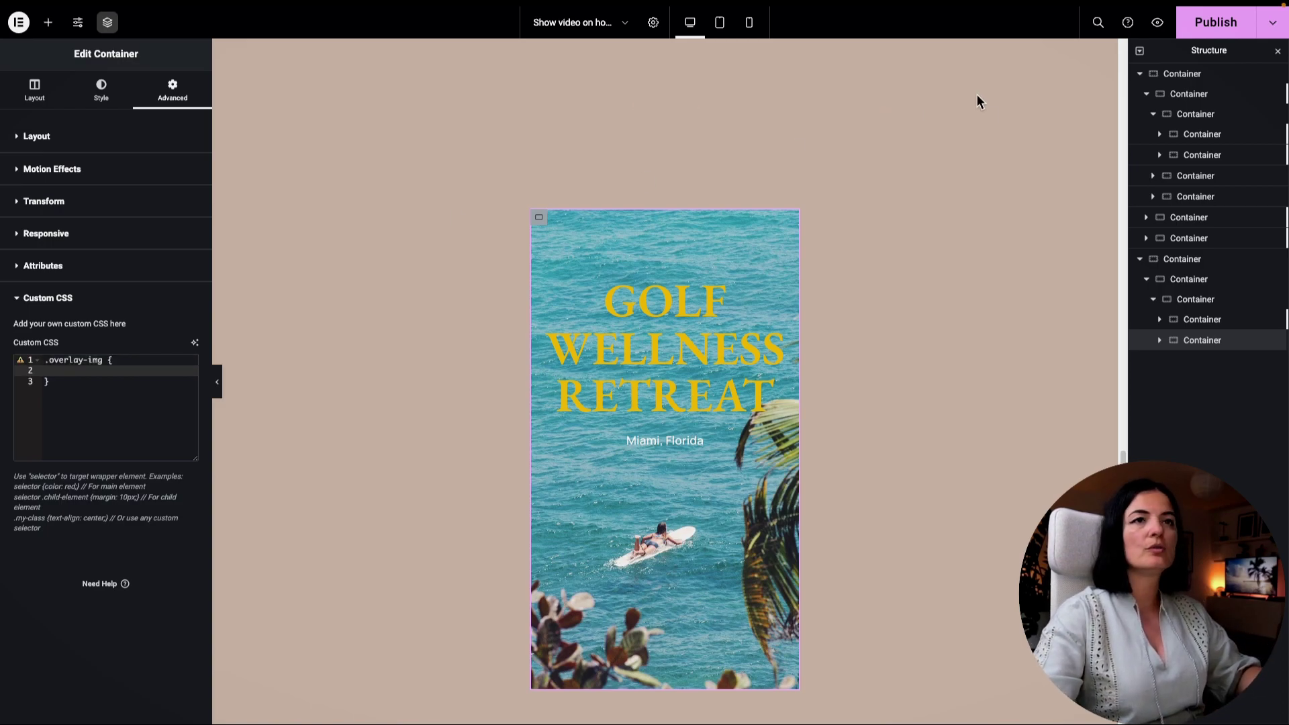
{"action": "left_click", "coordinate": [101, 361]}
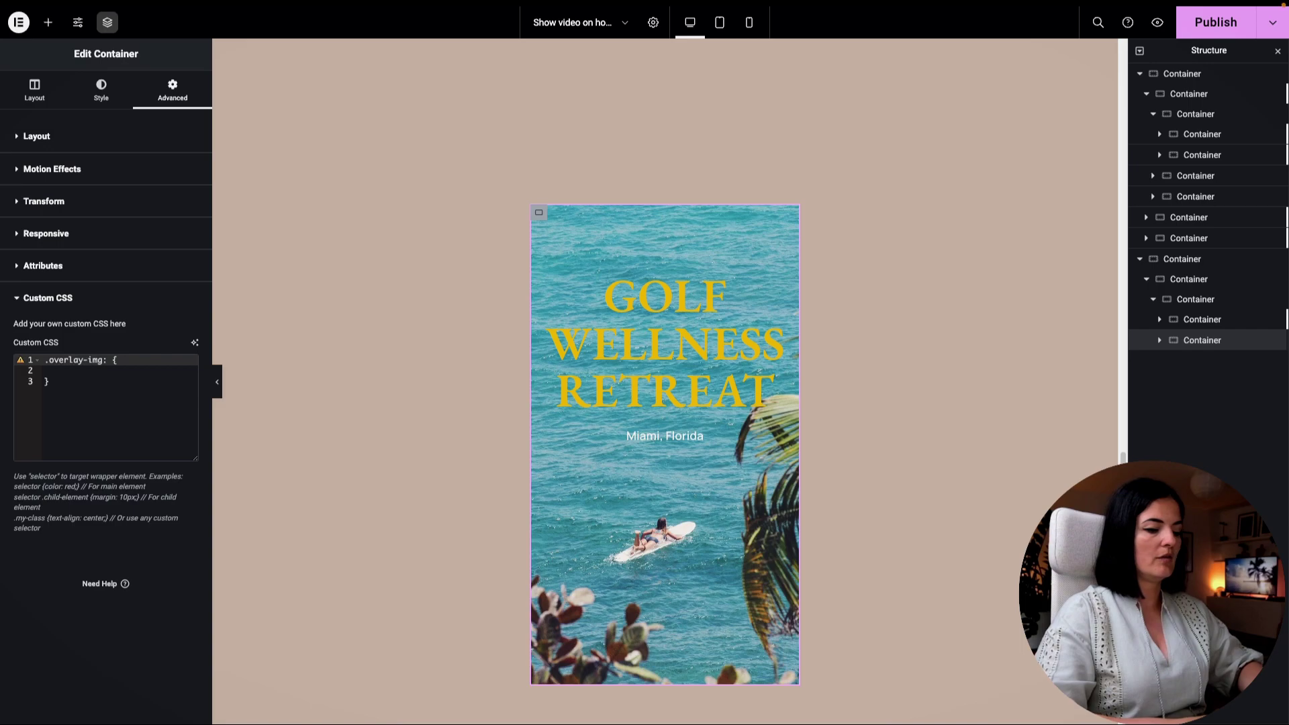
{"action": "type", "text": ":hover"}
{"action": "key", "text": "Down"}
{"action": "type", "text": "opacity: 0; transition: all .2s linear;"}
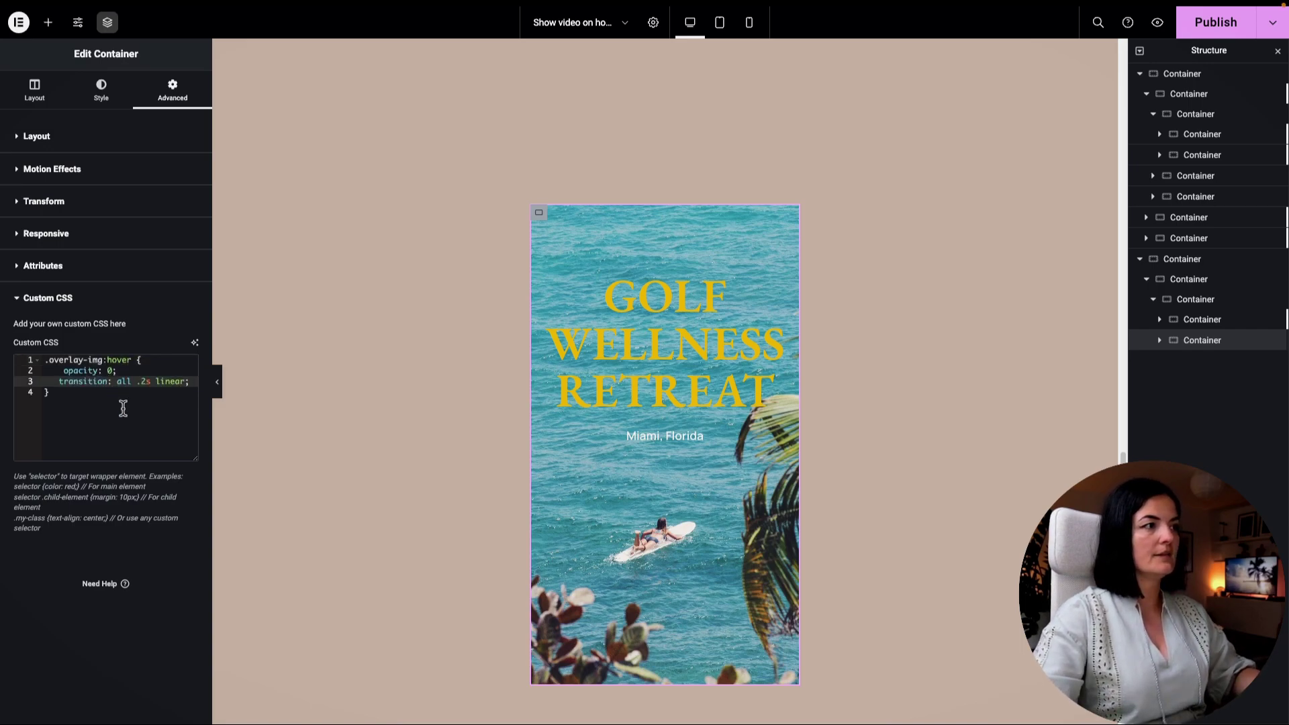
{"action": "left_click", "coordinate": [1216, 22]}
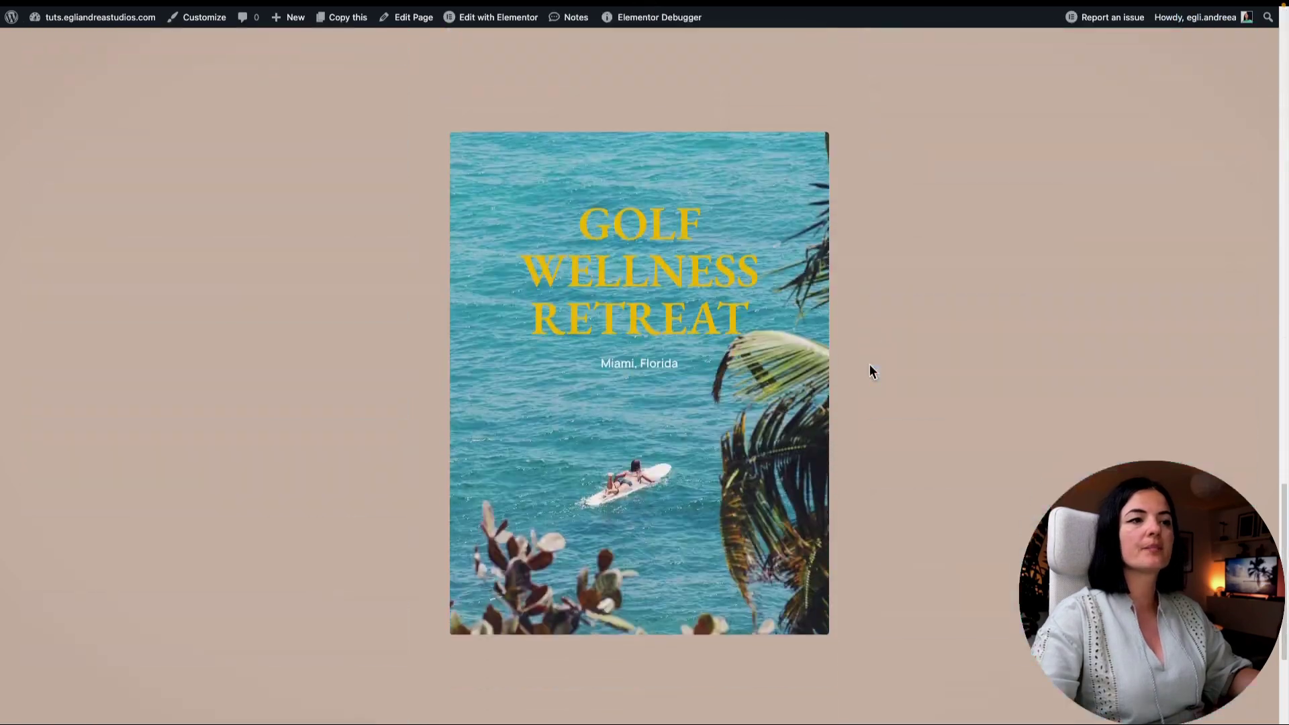
{"action": "scroll", "coordinate": [741, 369], "scroll_direction": "down", "scroll_amount": 3}
{"action": "scroll", "coordinate": [740, 366], "scroll_direction": "up", "scroll_amount": 2}
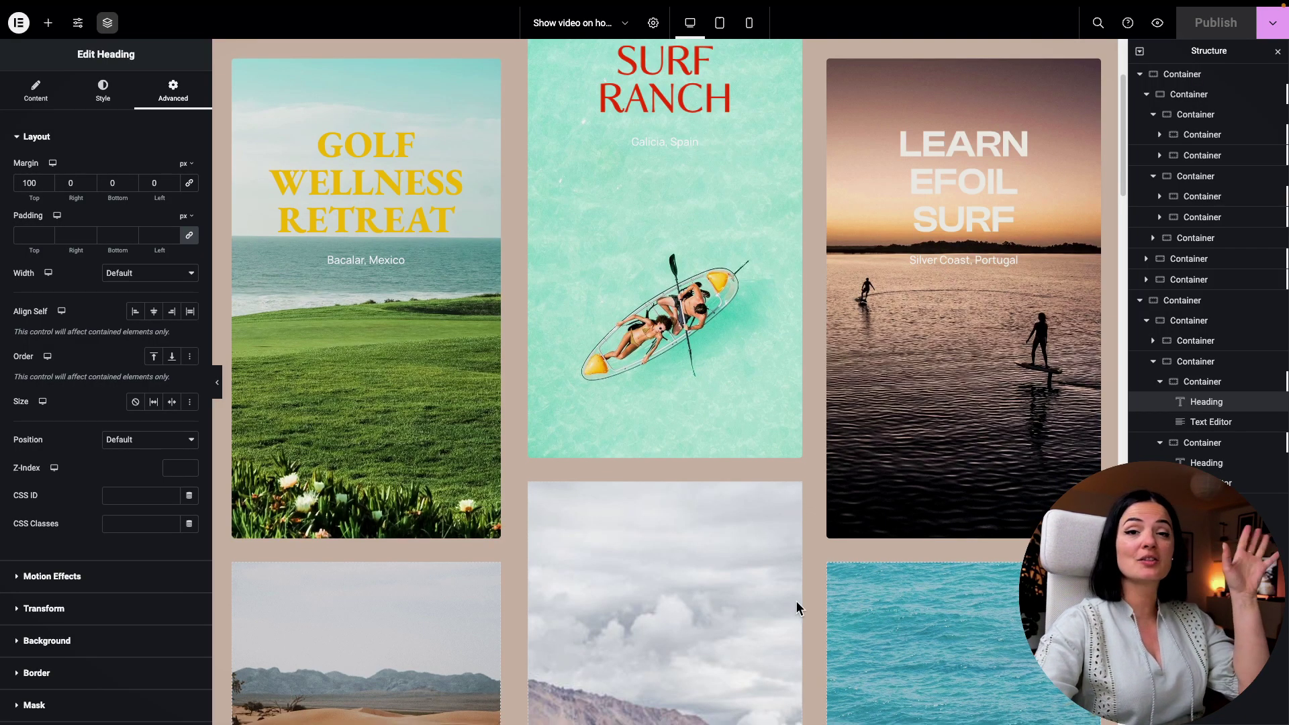
{"action": "scroll", "coordinate": [821, 639], "scroll_direction": "down", "scroll_amount": 2}
{"action": "scroll", "coordinate": [820, 639], "scroll_direction": "down", "scroll_amount": 8}
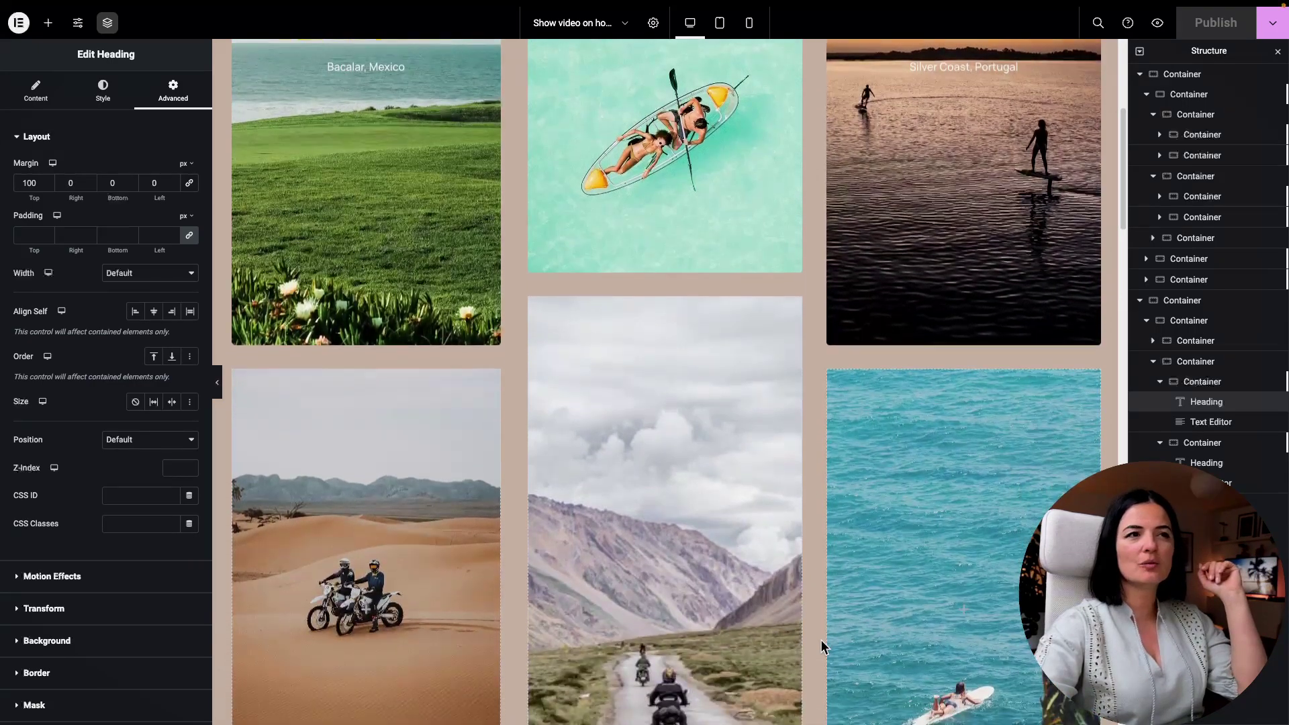
{"action": "scroll", "coordinate": [820, 639], "scroll_direction": "down", "scroll_amount": 2}
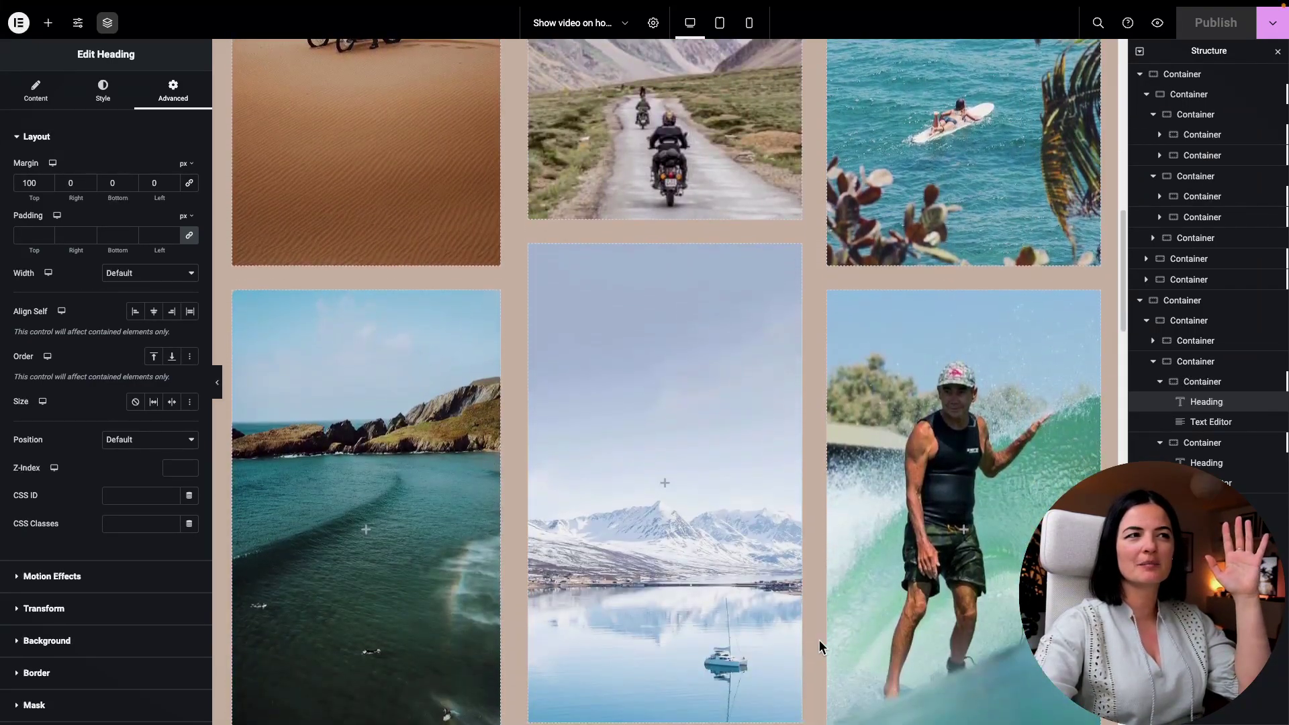
{"action": "scroll", "coordinate": [819, 640], "scroll_direction": "up", "scroll_amount": 1}
{"action": "scroll", "coordinate": [819, 639], "scroll_direction": "down", "scroll_amount": 1}
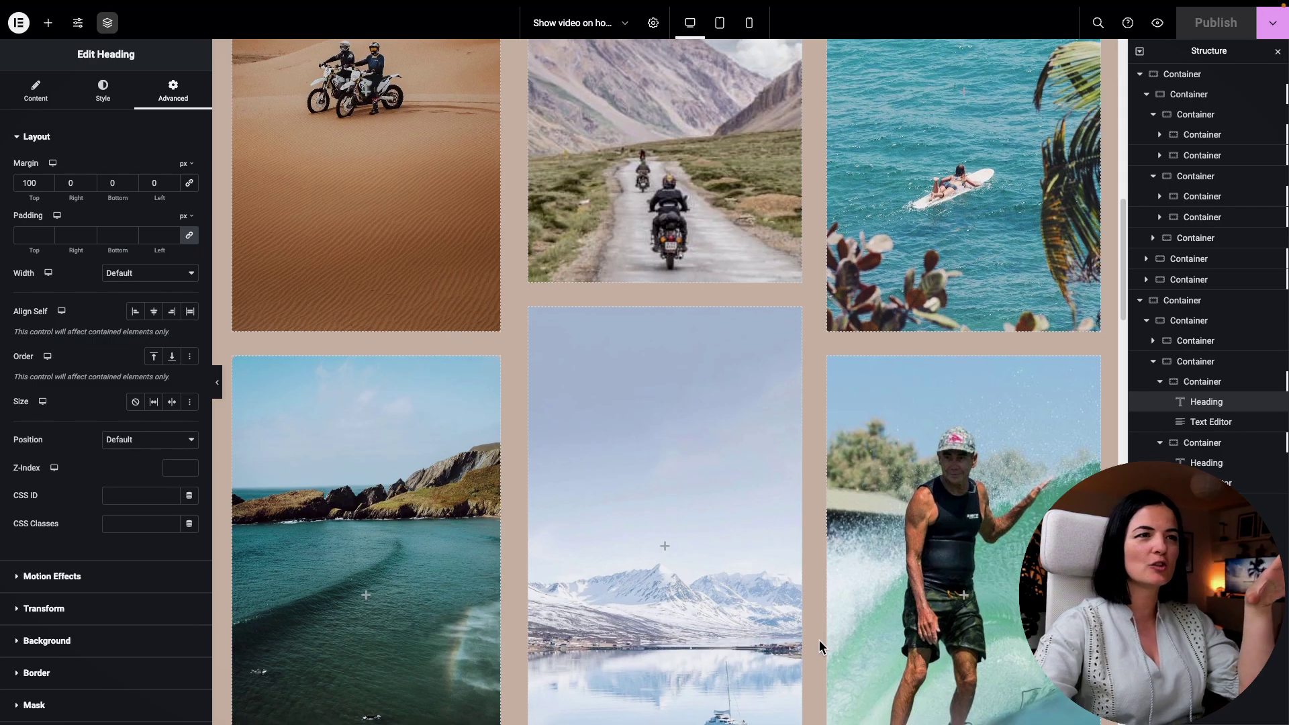
{"action": "left_click", "coordinate": [1158, 23]}
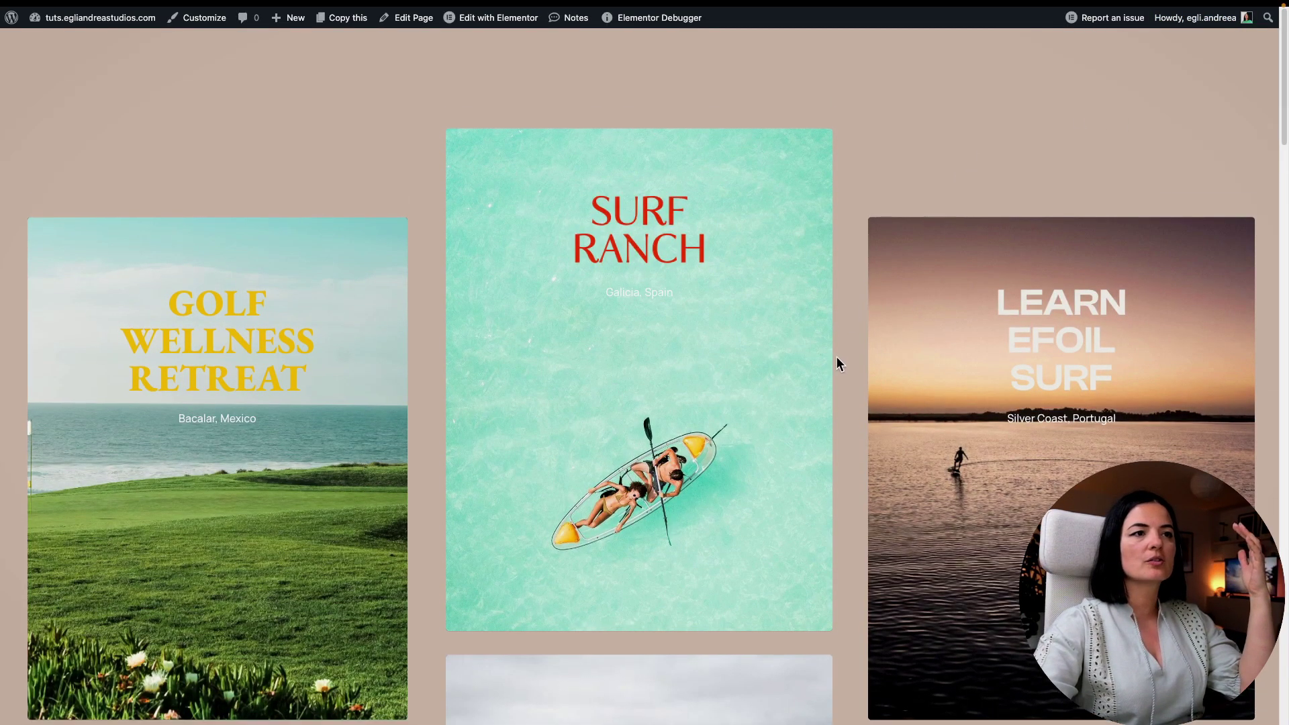
{"action": "scroll", "coordinate": [837, 358], "scroll_direction": "down", "scroll_amount": 6}
{"action": "scroll", "coordinate": [836, 360], "scroll_direction": "down", "scroll_amount": 7}
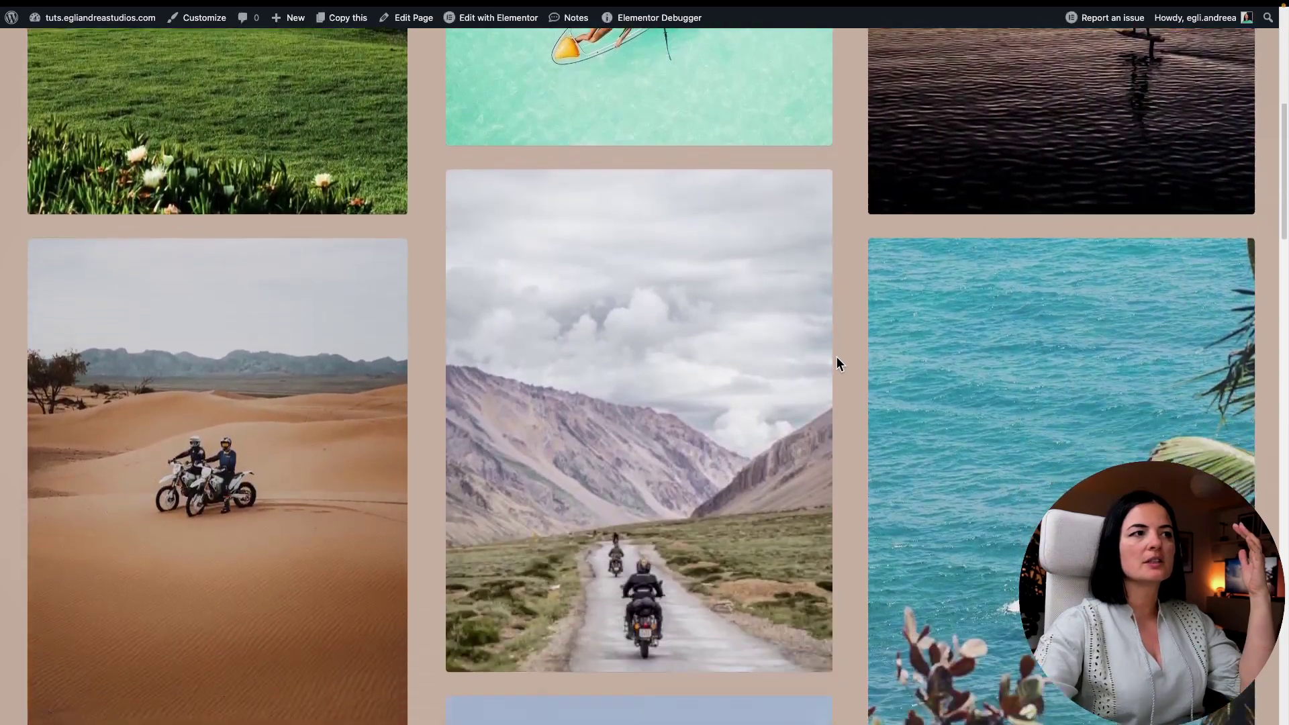
{"action": "scroll", "coordinate": [837, 360], "scroll_direction": "down", "scroll_amount": 5}
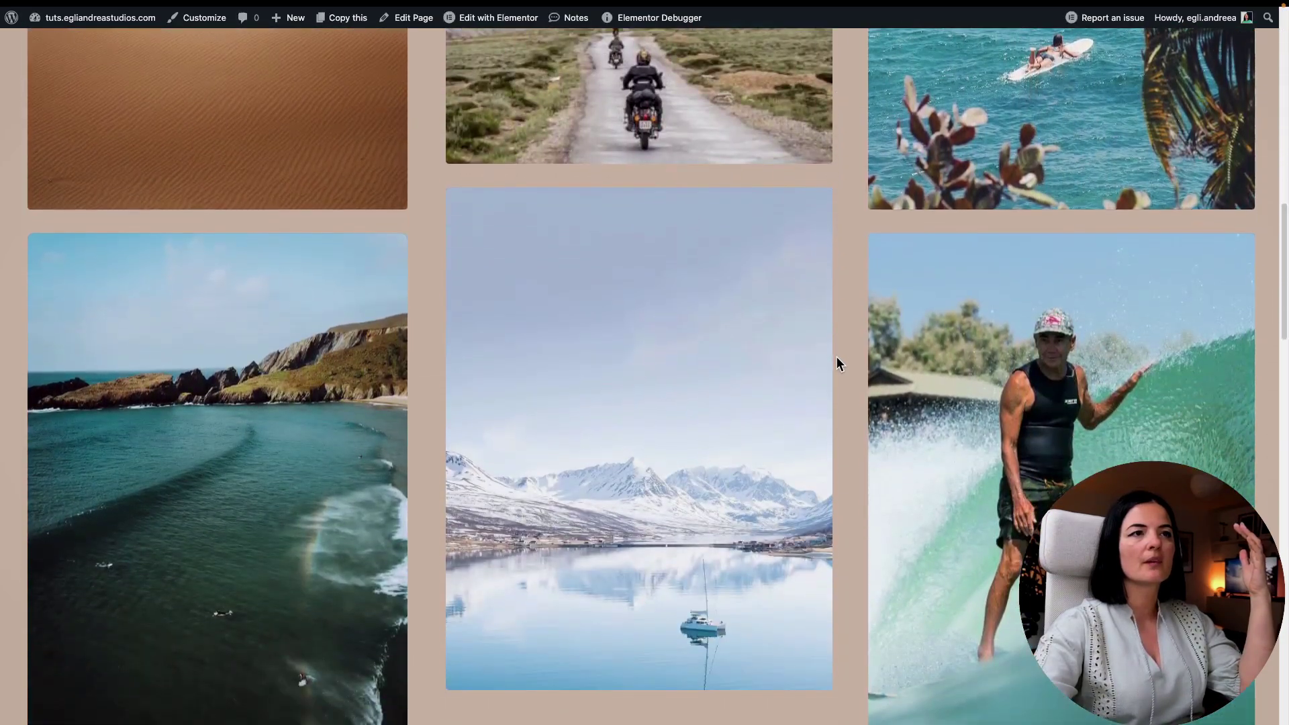
{"action": "scroll", "coordinate": [836, 356], "scroll_direction": "down", "scroll_amount": 3}
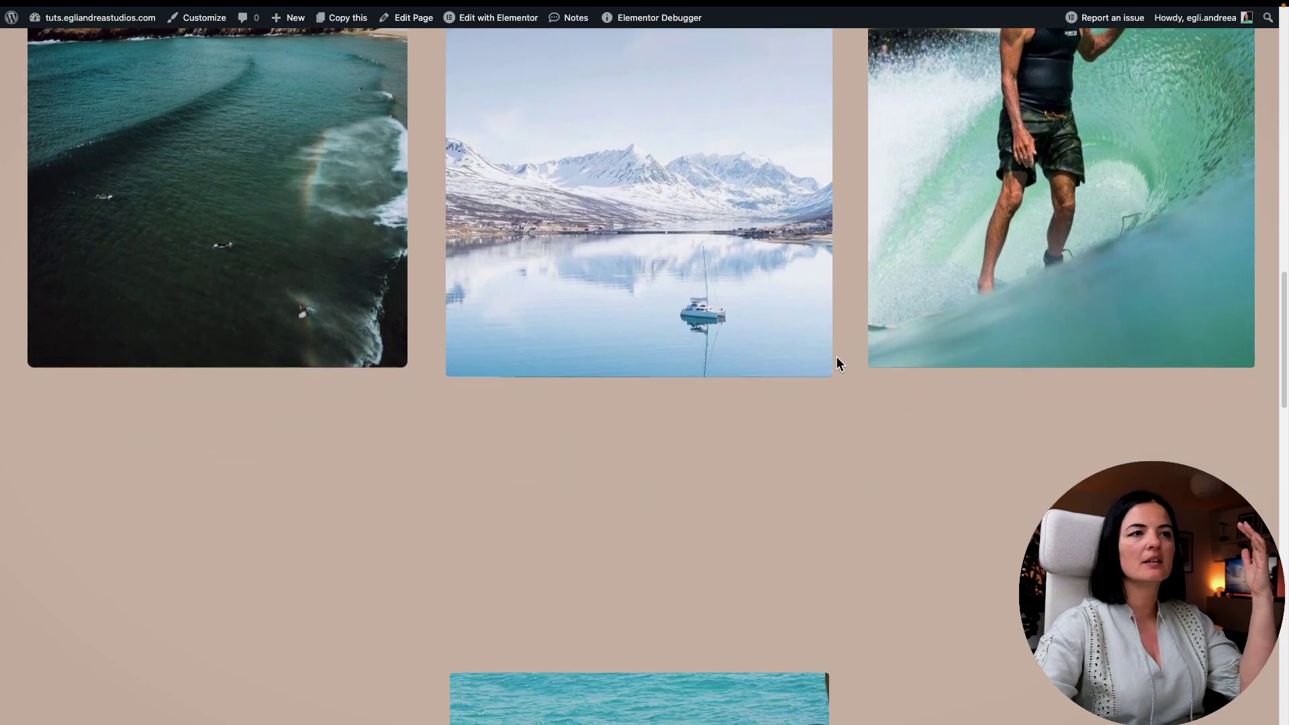
{"action": "scroll", "coordinate": [836, 356], "scroll_direction": "up", "scroll_amount": 4}
{"action": "scroll", "coordinate": [836, 356], "scroll_direction": "up", "scroll_amount": 5}
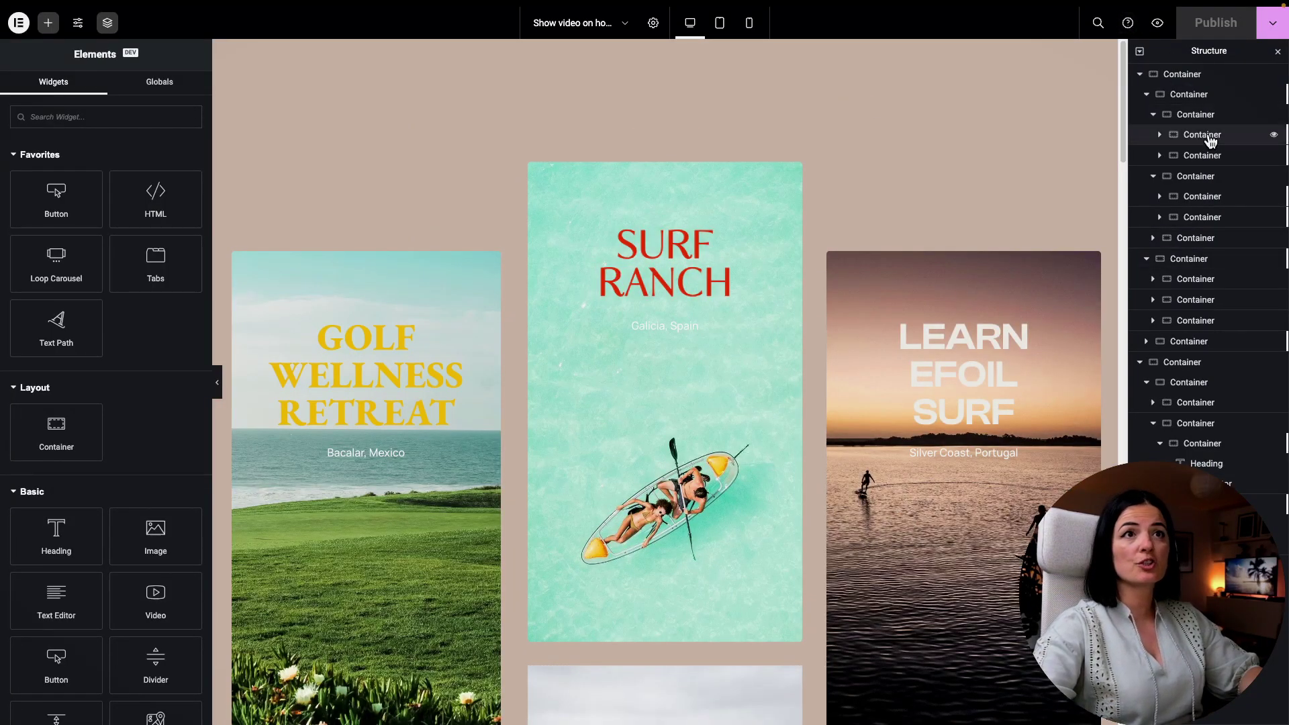
- Enable Scrolling Effects on the left column with an upward vertical scroll at speed 1.5
{"action": "scroll", "coordinate": [817, 567], "scroll_direction": "down", "scroll_amount": 5}
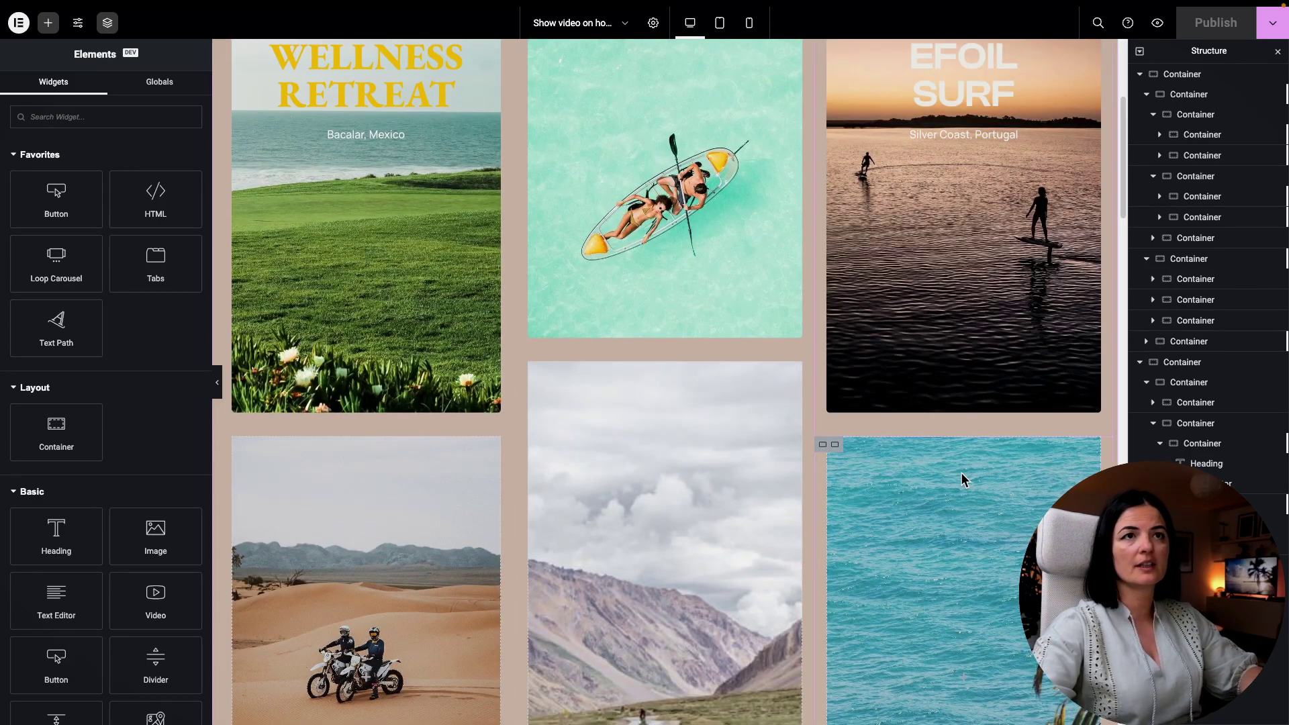
{"action": "scroll", "coordinate": [962, 478], "scroll_direction": "up", "scroll_amount": 3}
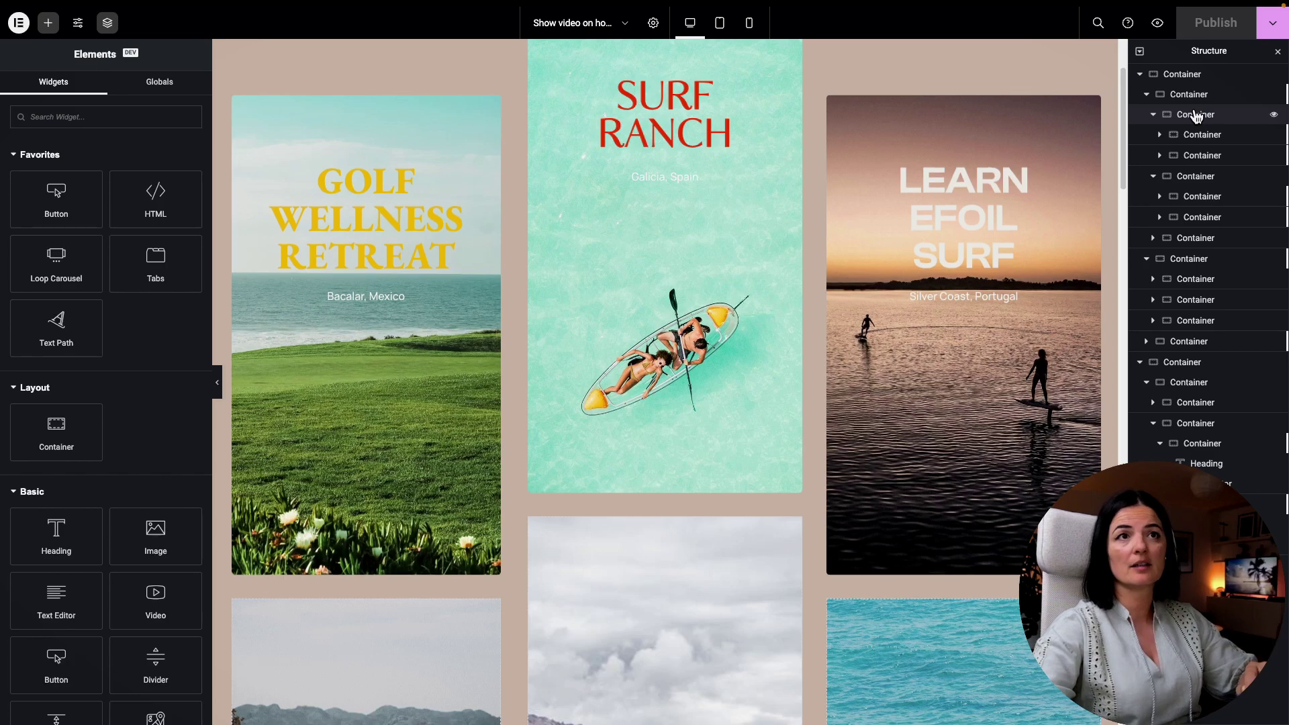
{"action": "left_click", "coordinate": [1196, 116]}
{"action": "left_click", "coordinate": [78, 549]}
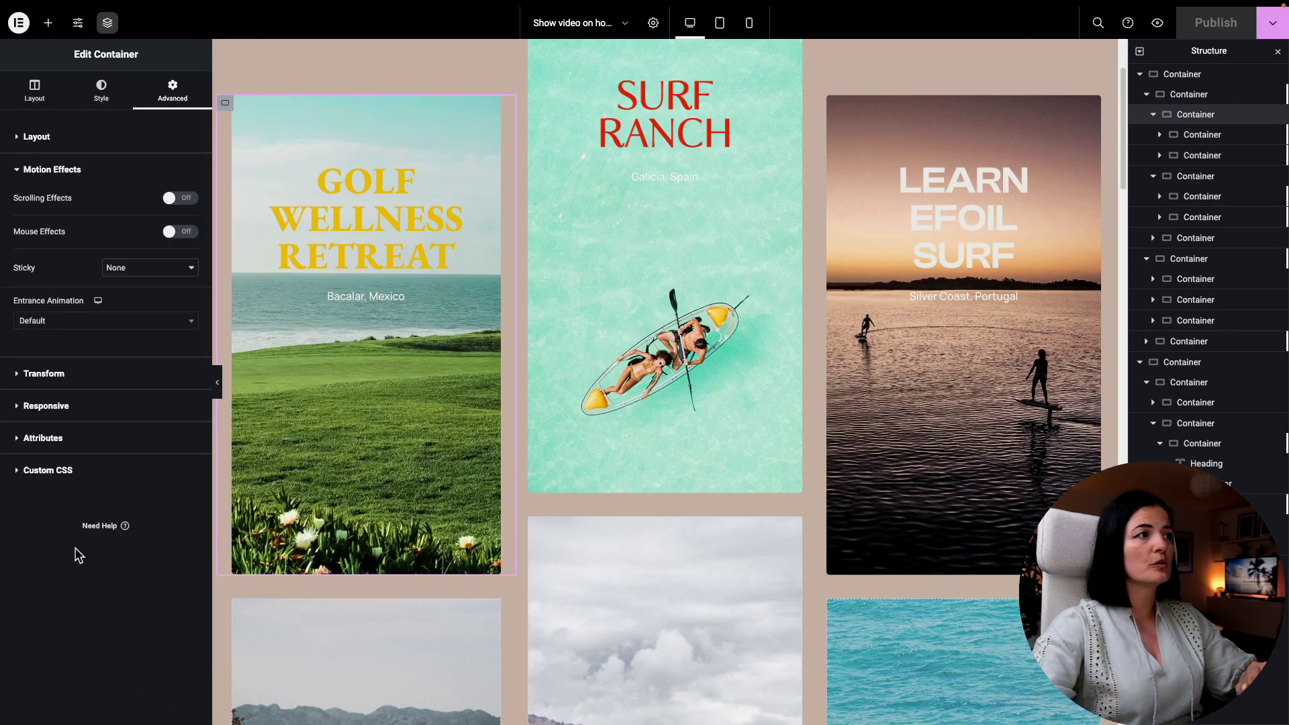
{"action": "left_click", "coordinate": [180, 100]}
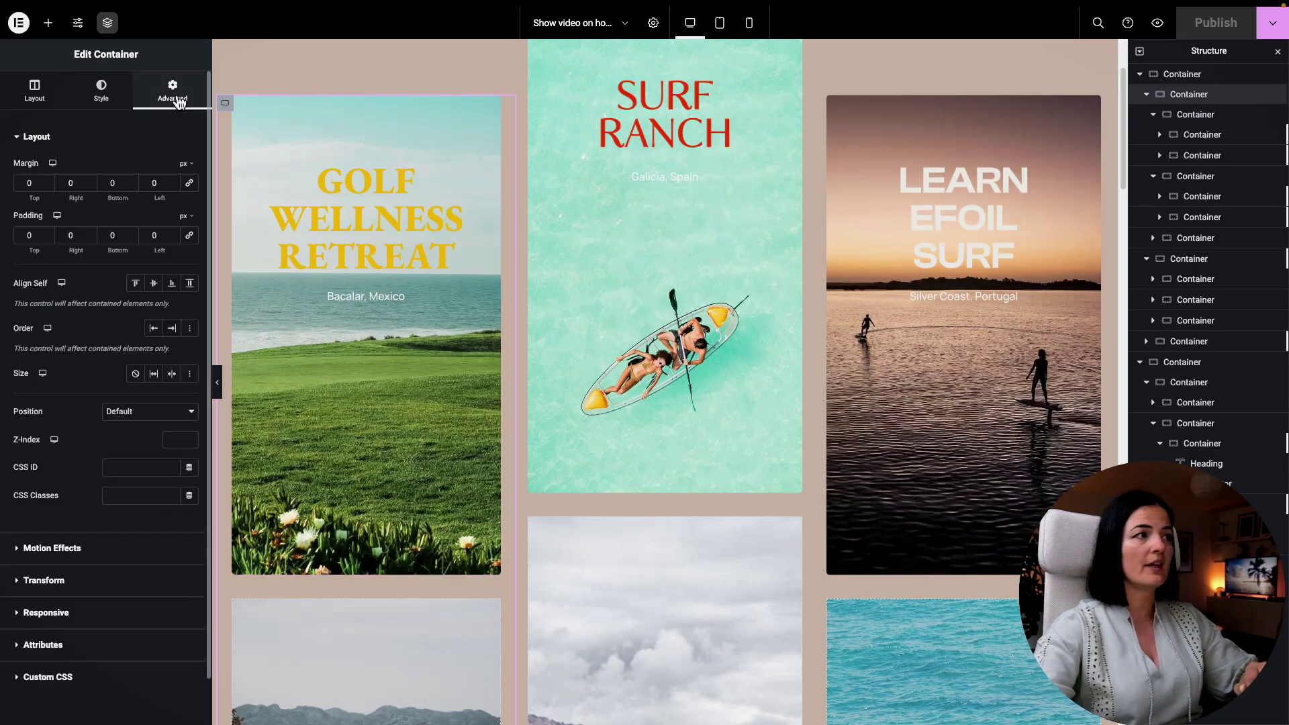
{"action": "left_click", "coordinate": [48, 548]}
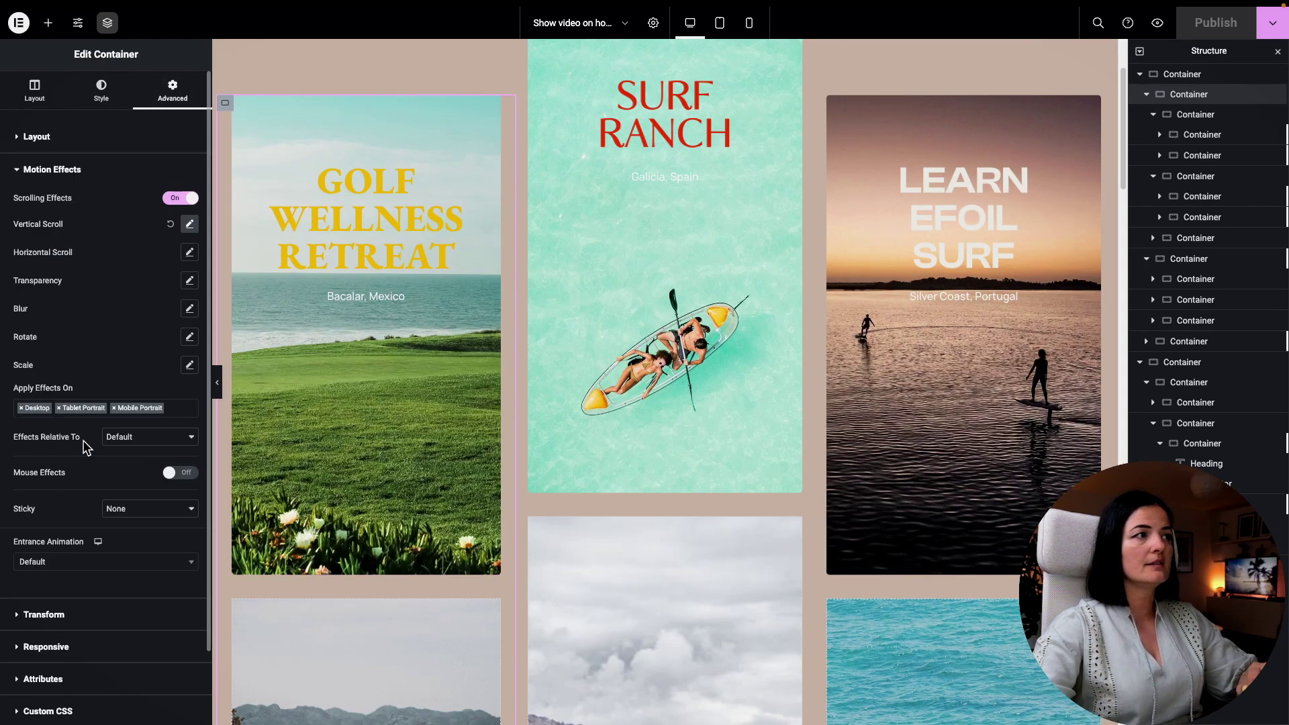
{"action": "left_click", "coordinate": [190, 226]}
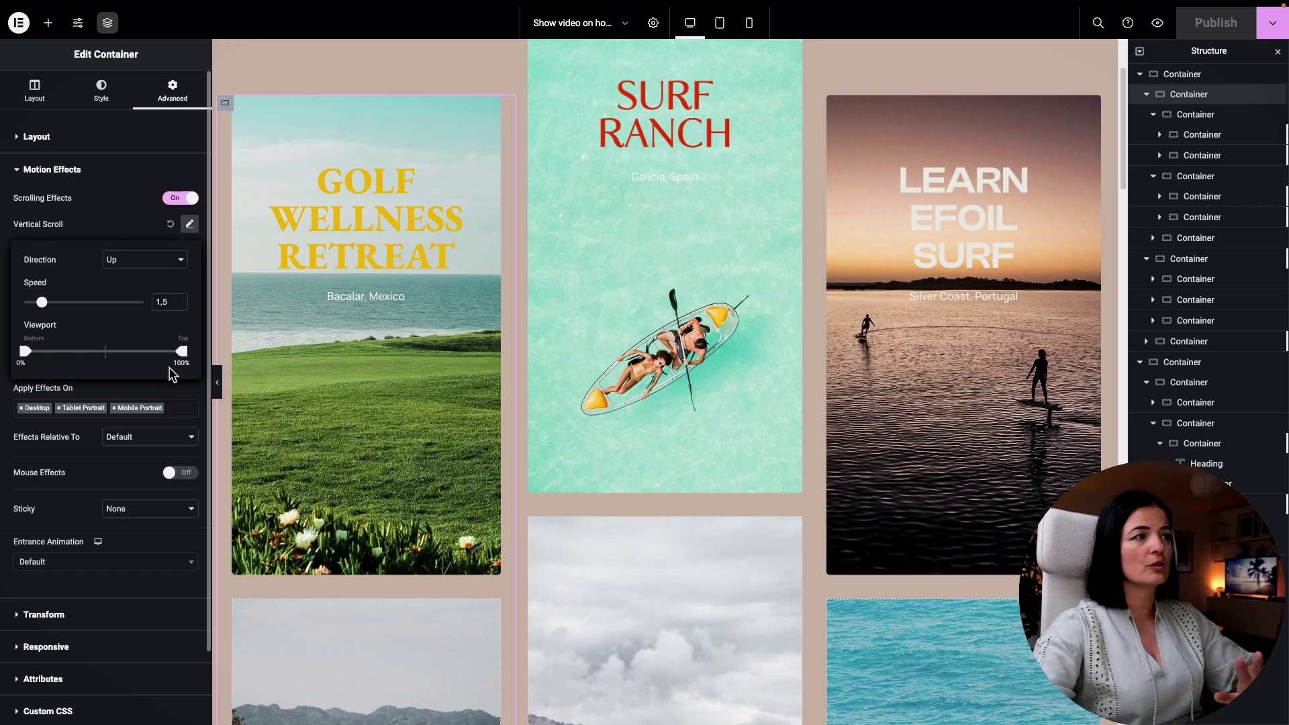
- Give the middle column a downward vertical scroll at speed 4.4 over viewport 75–100%
{"action": "scroll", "coordinate": [907, 327], "scroll_direction": "up", "scroll_amount": 2}
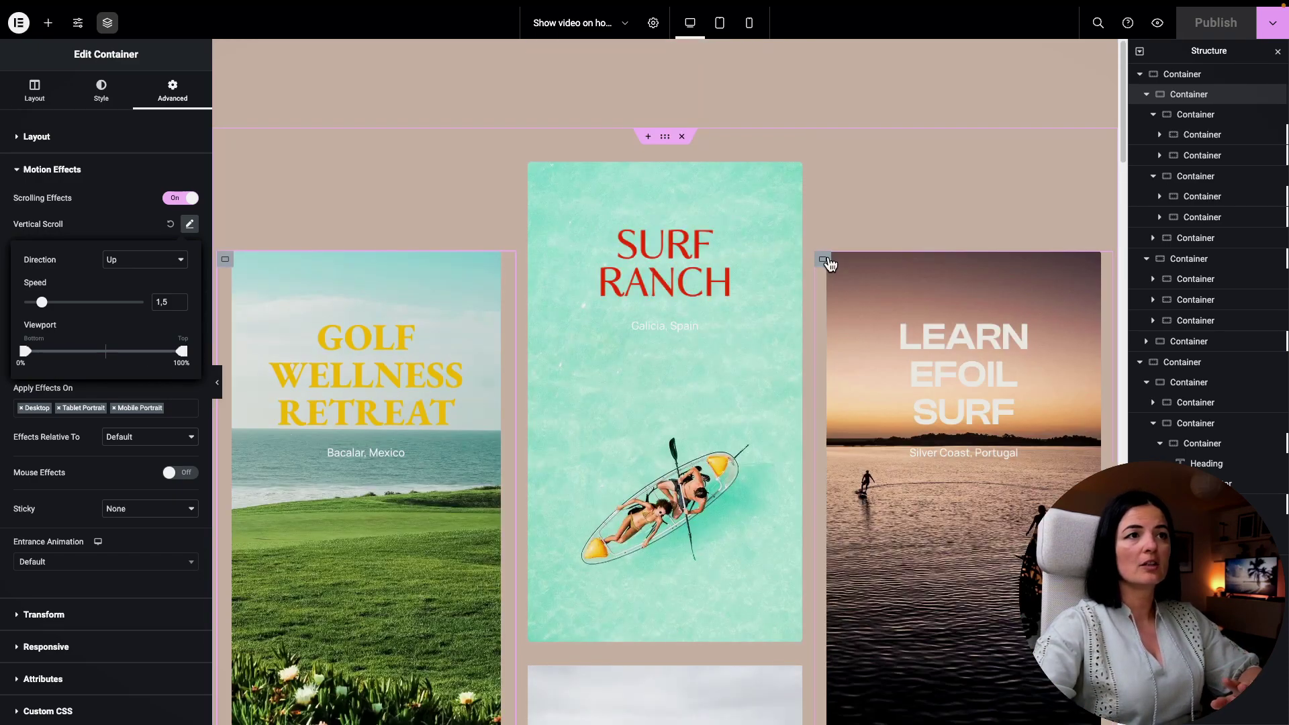
{"action": "left_click", "coordinate": [524, 171]}
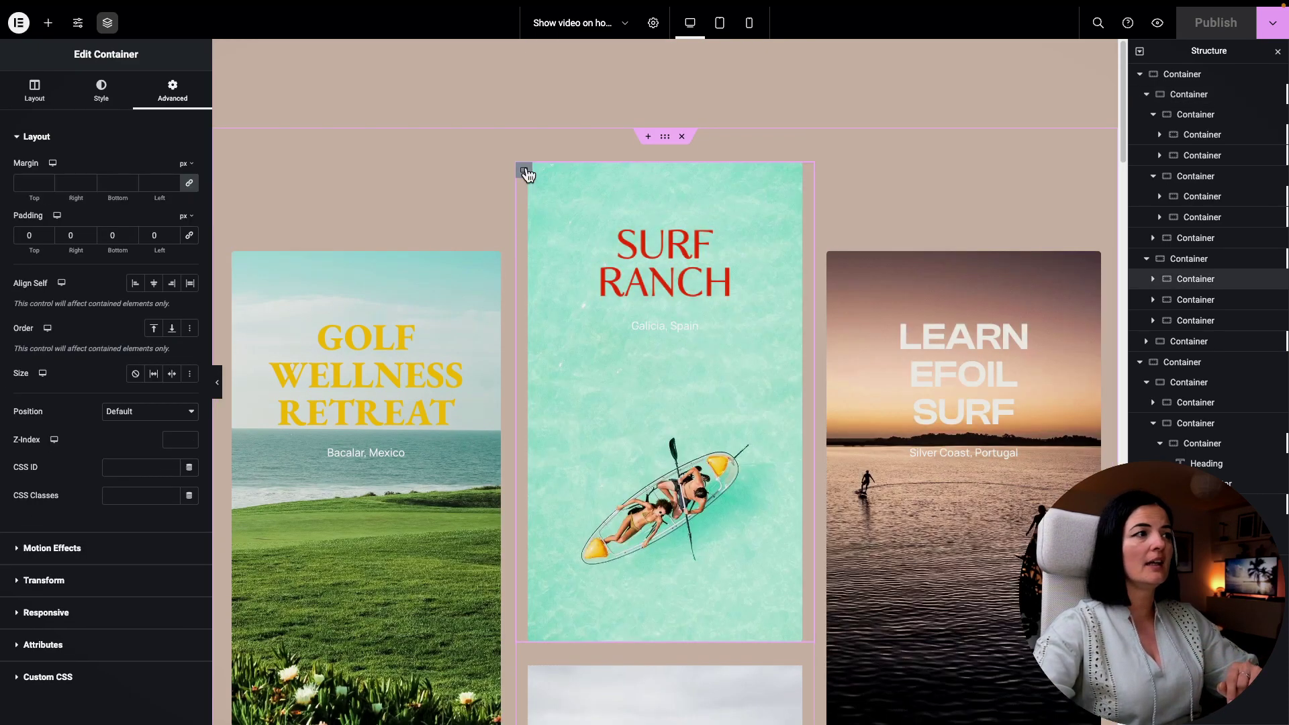
{"action": "left_click", "coordinate": [82, 549]}
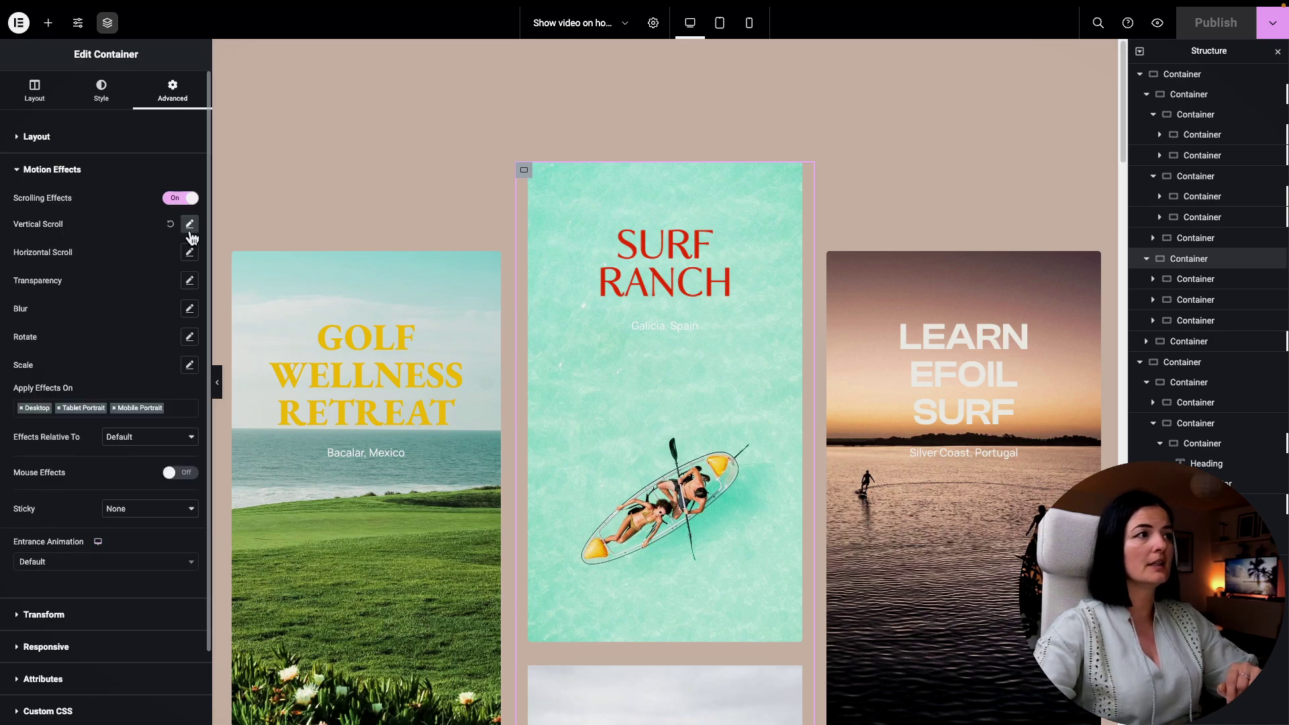
{"action": "left_click", "coordinate": [190, 225]}
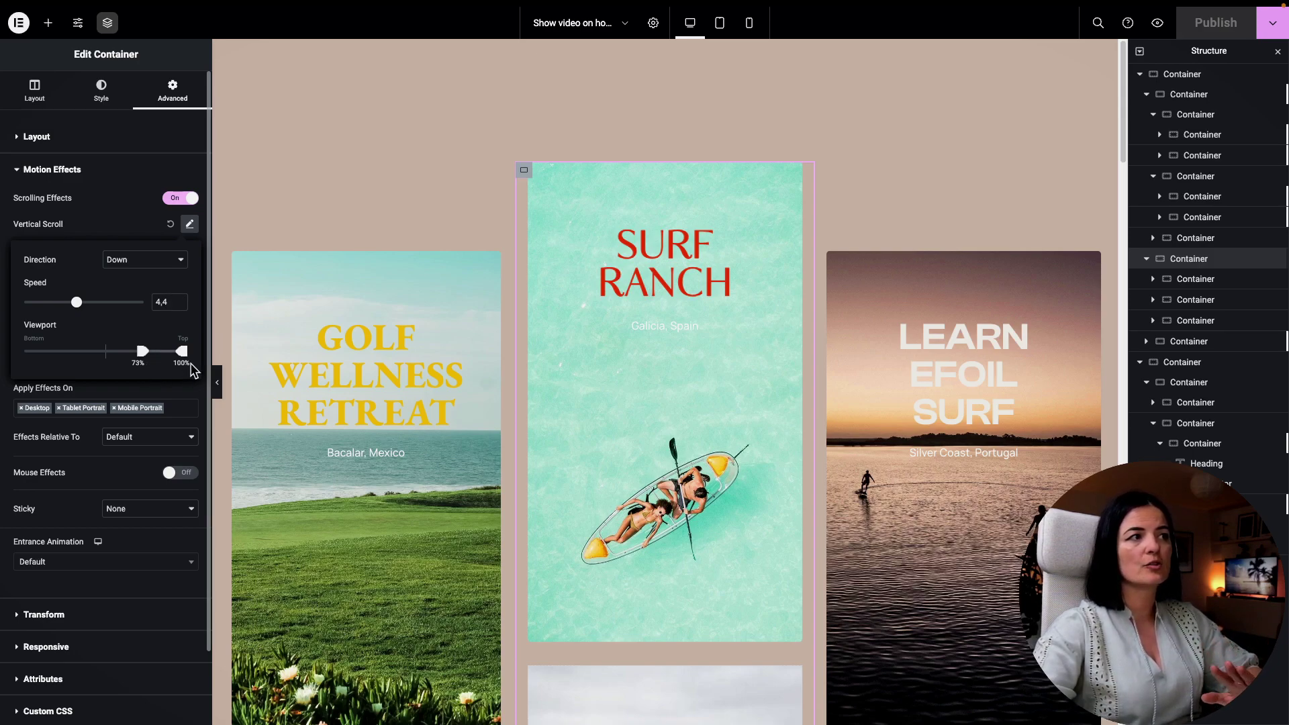
{"action": "left_click", "coordinate": [143, 356]}
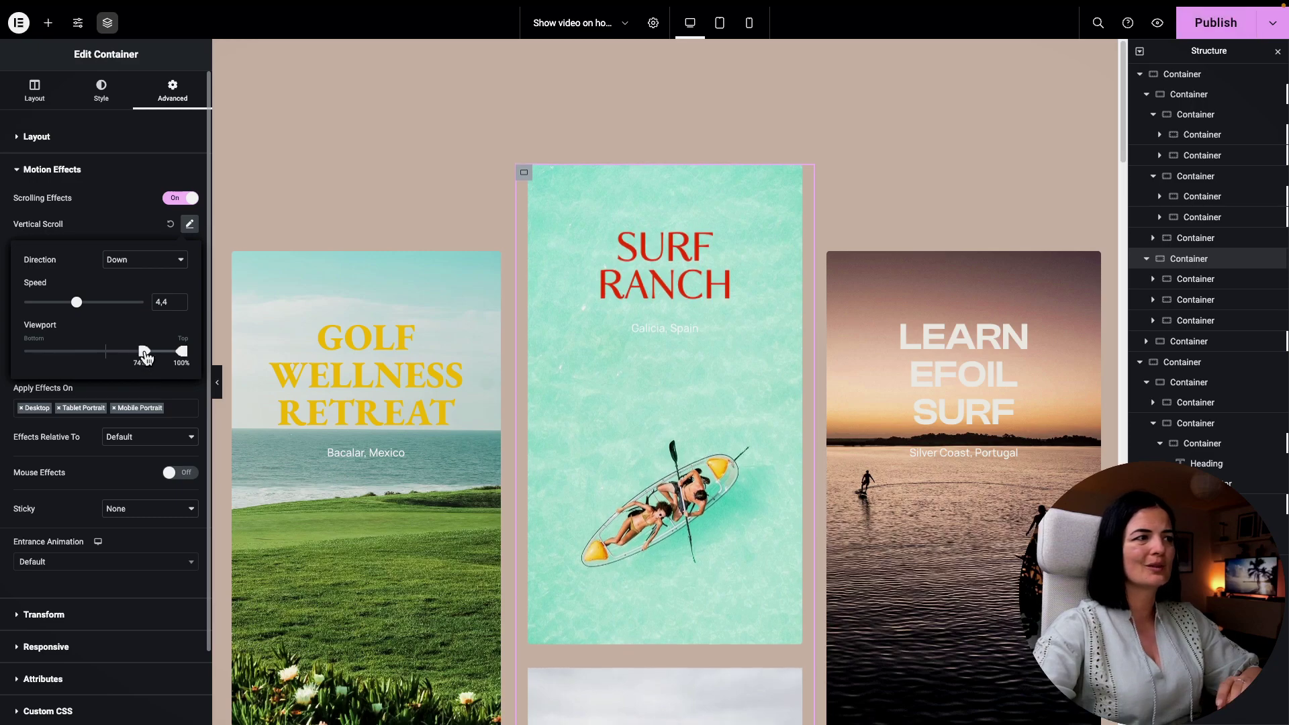
{"action": "left_click_drag", "start_coordinate": [144, 356], "coordinate": [145, 352]}
{"action": "scroll", "coordinate": [377, 345], "scroll_direction": "down", "scroll_amount": 10}
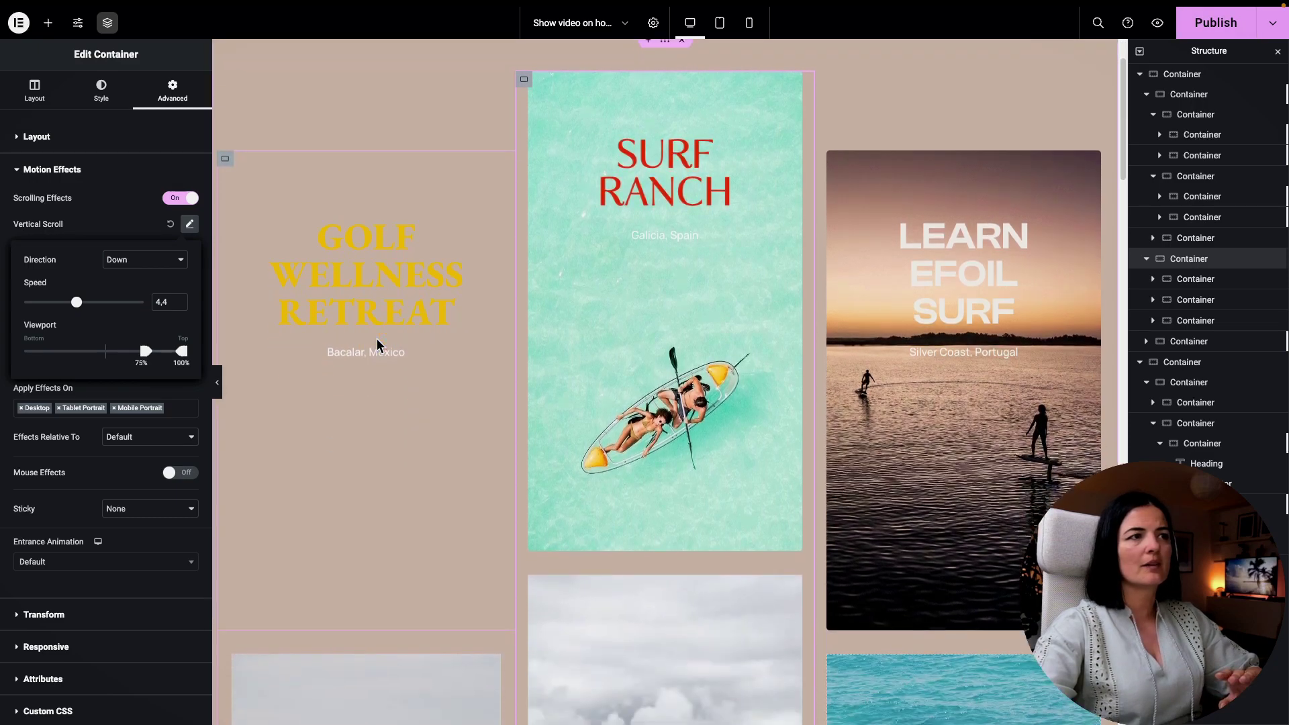
- Preview the changes and scroll the live page to watch the parallax columns
{"action": "left_click", "coordinate": [1160, 25]}
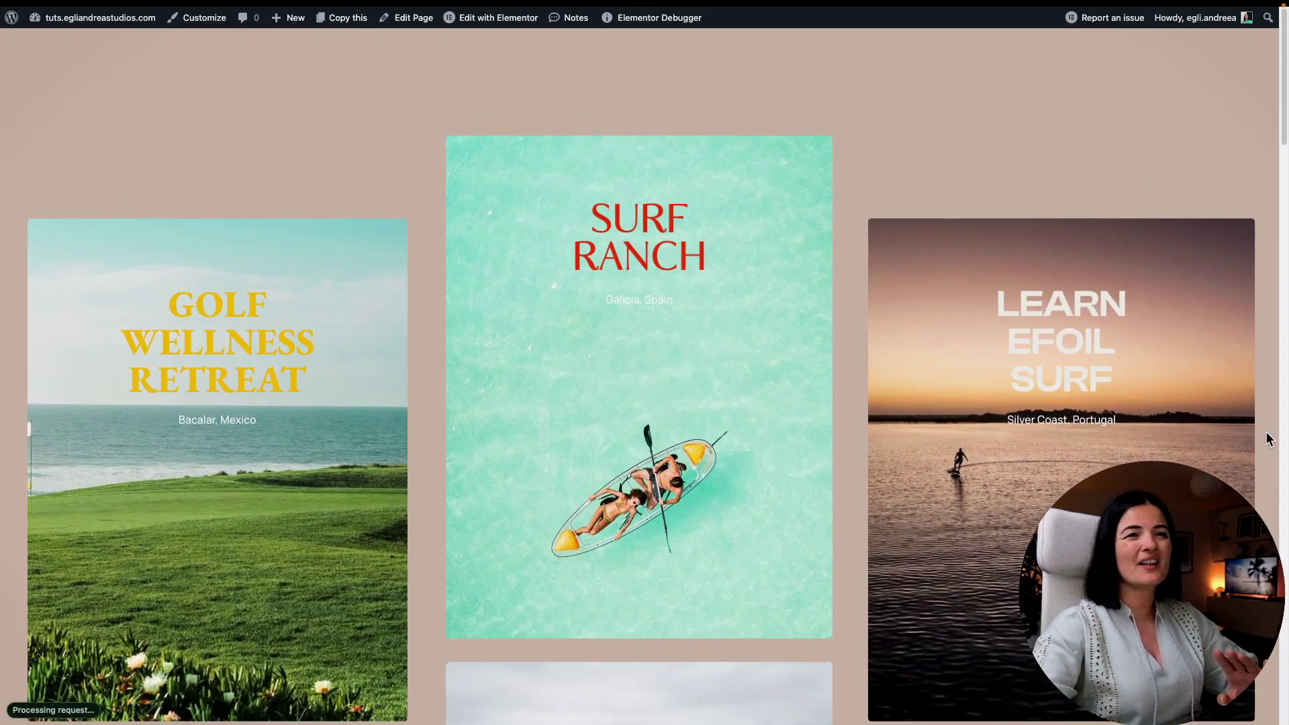
{"action": "scroll", "coordinate": [1267, 439], "scroll_direction": "down", "scroll_amount": 5}
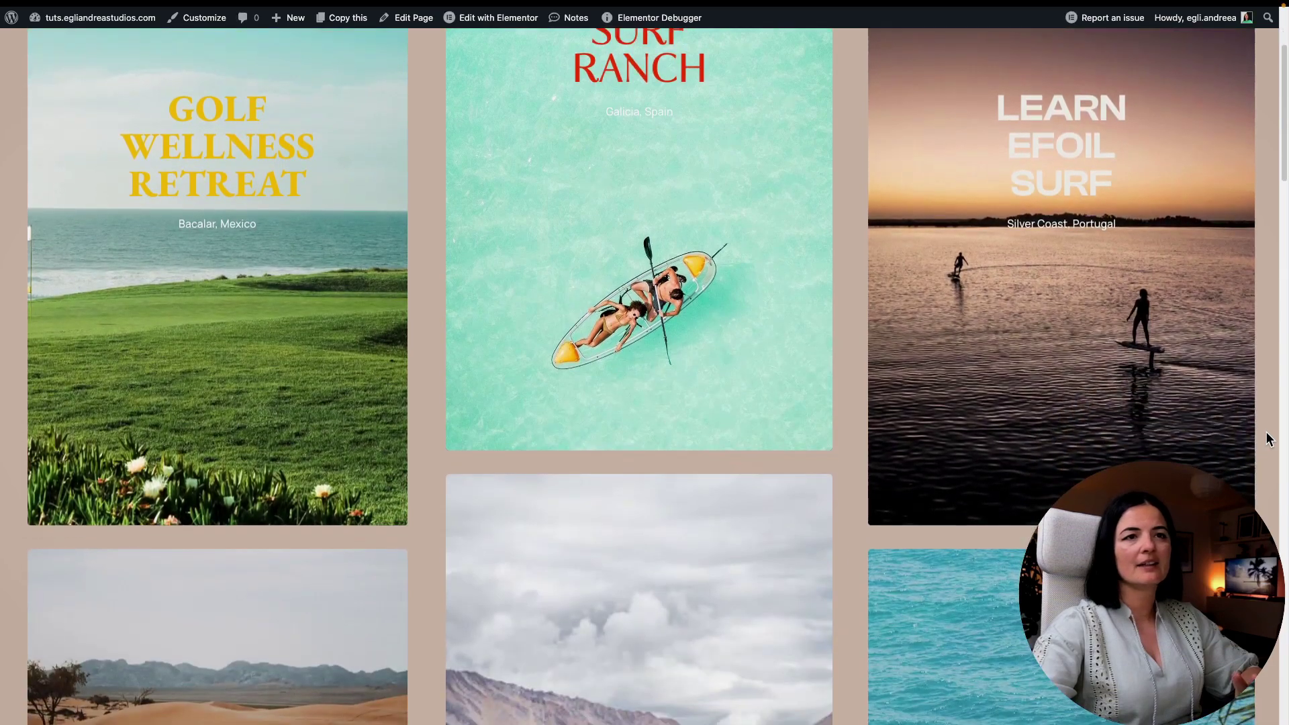
{"action": "scroll", "coordinate": [1266, 440], "scroll_direction": "down", "scroll_amount": 8}
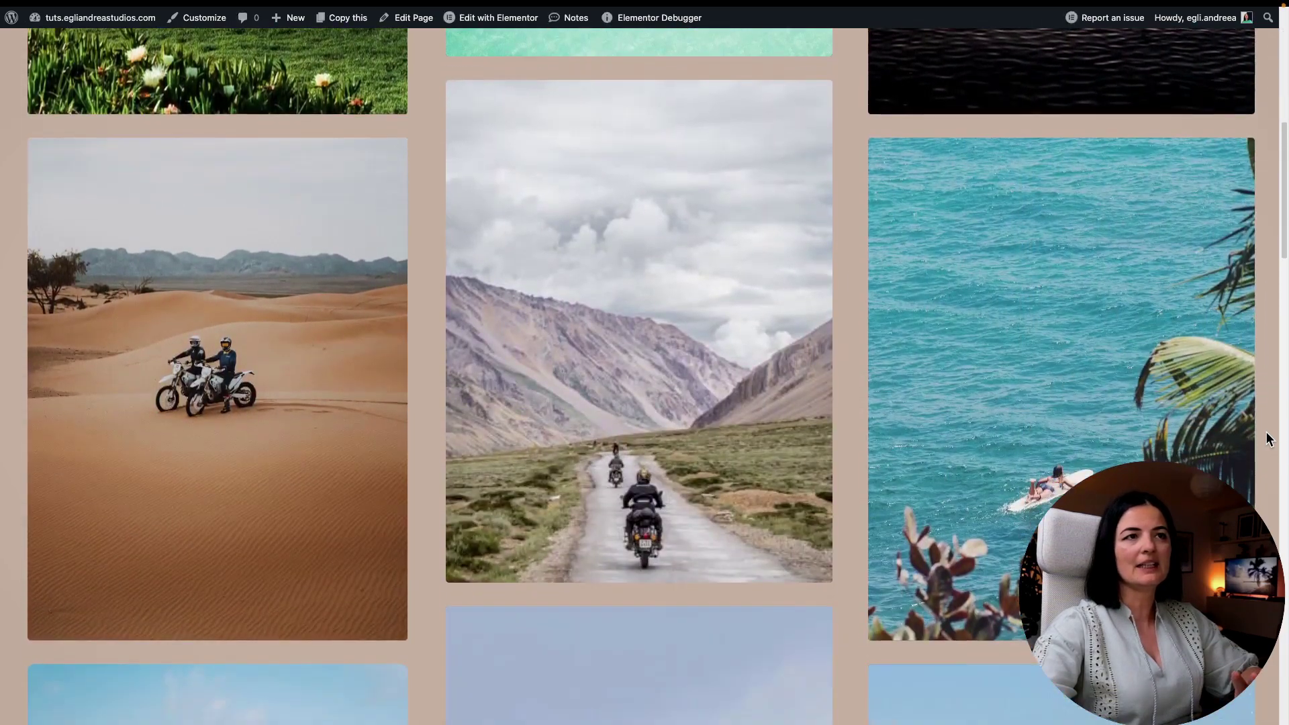
{"action": "scroll", "coordinate": [1266, 439], "scroll_direction": "down", "scroll_amount": 6}
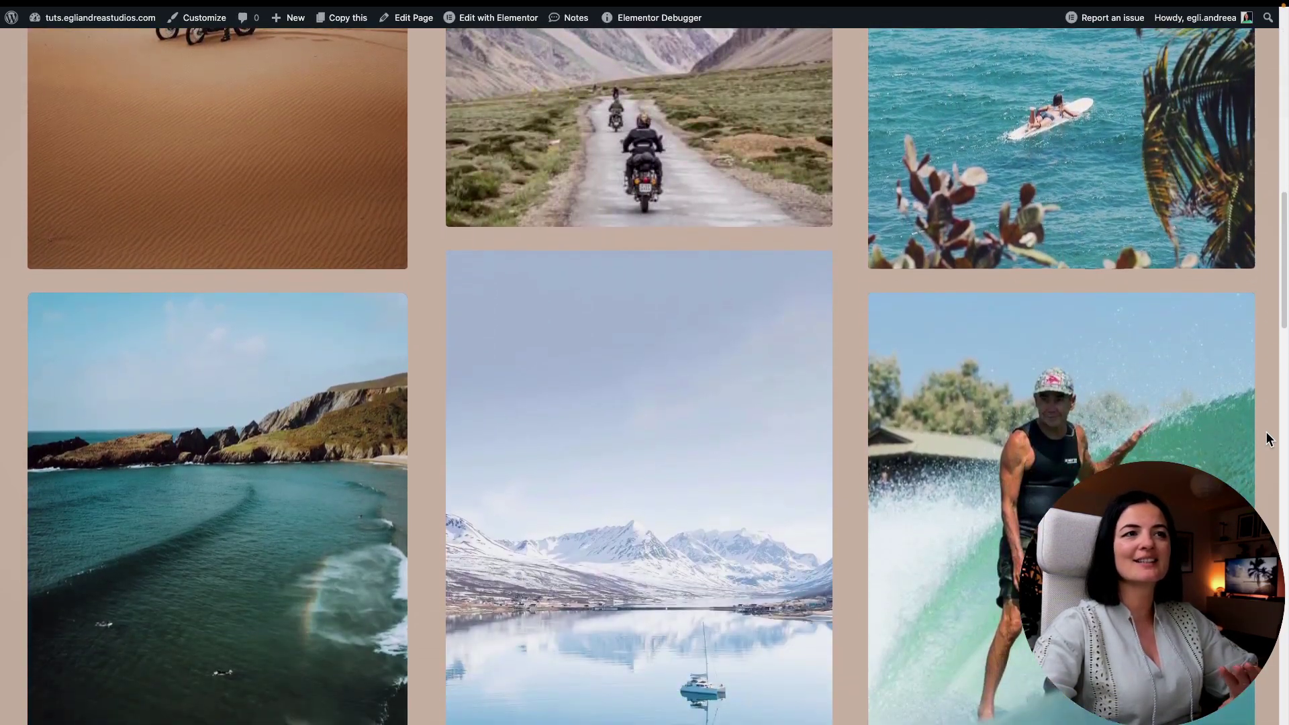